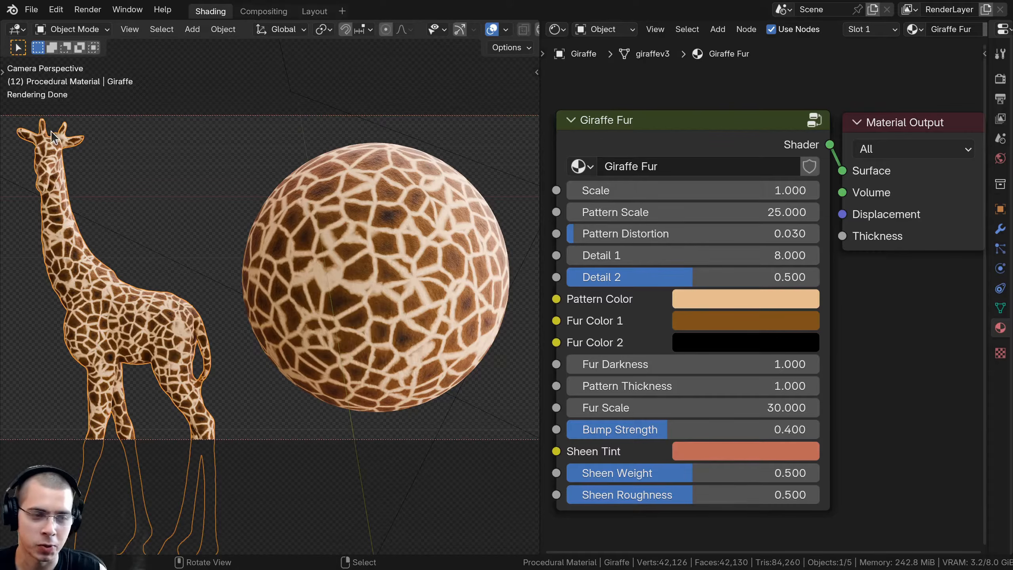
Try out different Scale, Pattern Scale and Pattern Distortion values on the Giraffe Fur node group
left_click(111, 482)
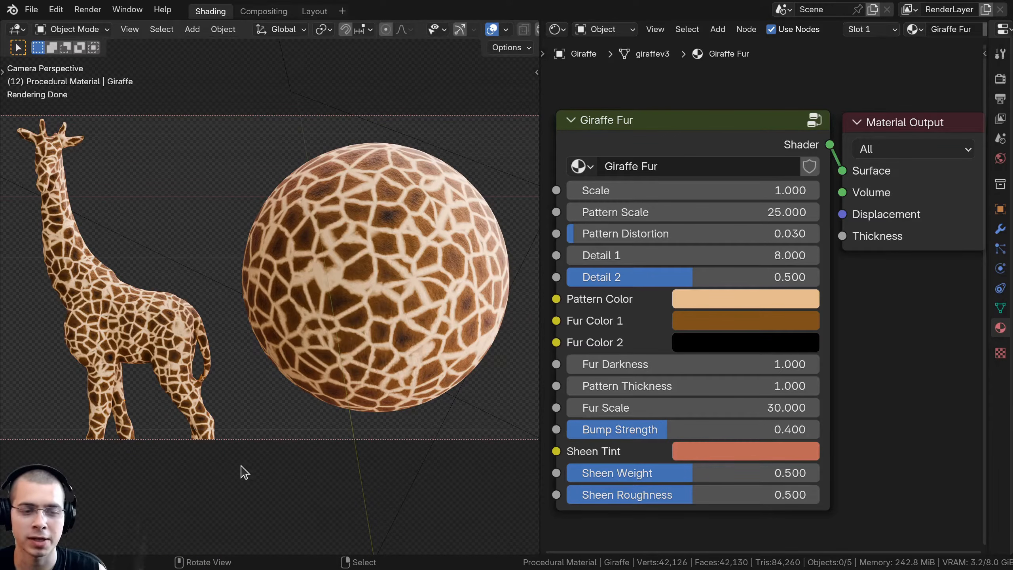
left_click(108, 160)
middle_click_drag(107, 160, 108, 166, "shift")
left_click_drag(685, 152, 684, 150)
middle_click_drag(685, 193, 641, 168)
left_click_drag(644, 173, 645, 198)
left_click_drag(593, 220, 625, 241)
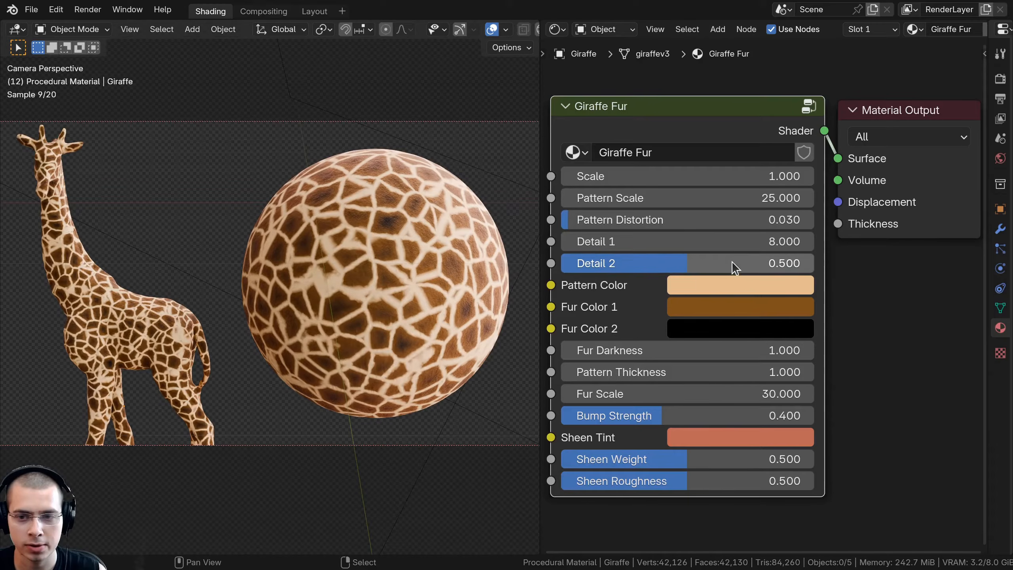
Try different colours for Pattern Color, Fur Color 1 and Fur Color 2 on the Giraffe Fur node
left_click(735, 284)
left_click_drag(709, 350, 673, 376)
left_click(702, 306)
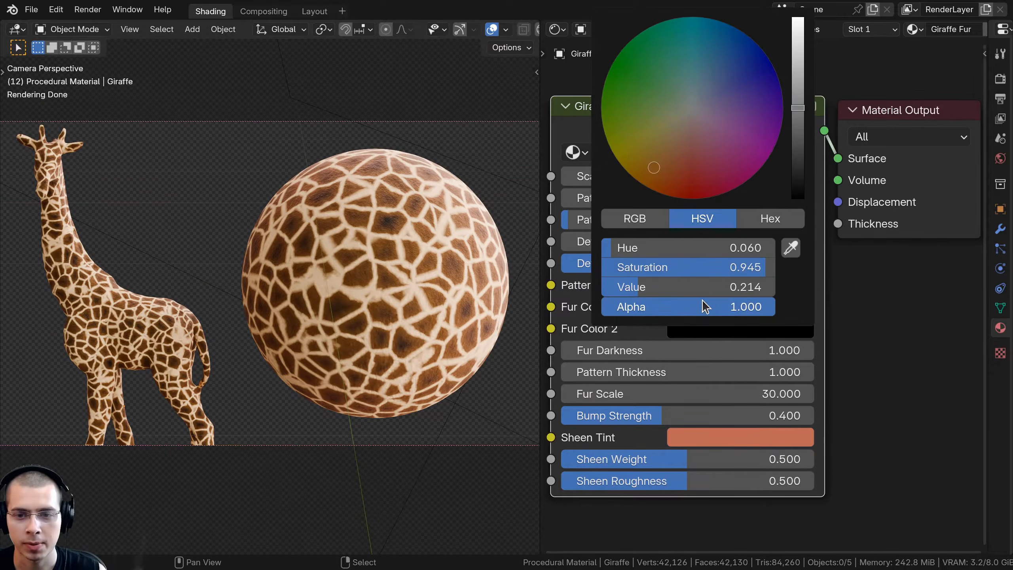
mouse_move(801, 113)
left_mouse_down()
mouse_move(801, 172)
mouse_move(801, 120)
left_mouse_up()
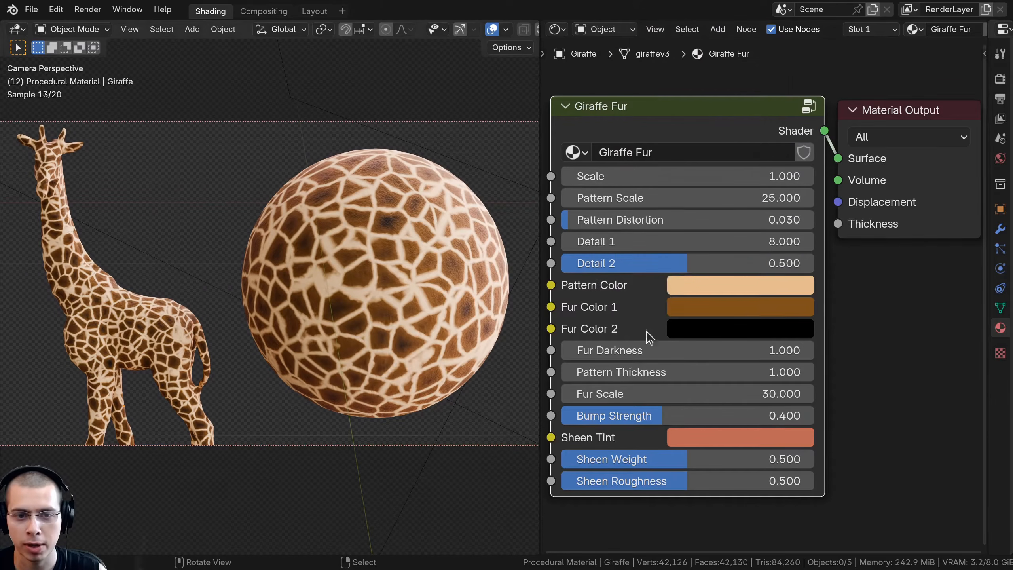
left_click(743, 329)
left_click_drag(801, 189, 802, 200)
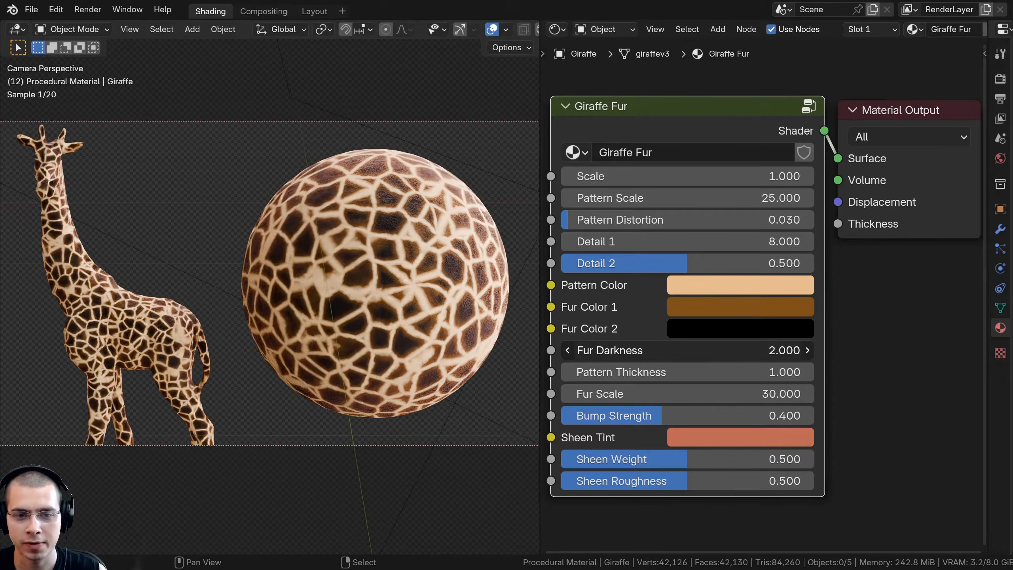
Try different Fur Darkness, Pattern Thickness, Fur Scale and Bump Strength values on the Giraffe Fur node
left_click_drag(622, 350, 713, 416)
right_click(662, 372)
right_click(685, 393)
right_click(714, 415)
Try a different Sheen Tint colour and other Sheen Weight and Sheen Roughness values on the Giraffe Fur node
left_click(712, 438)
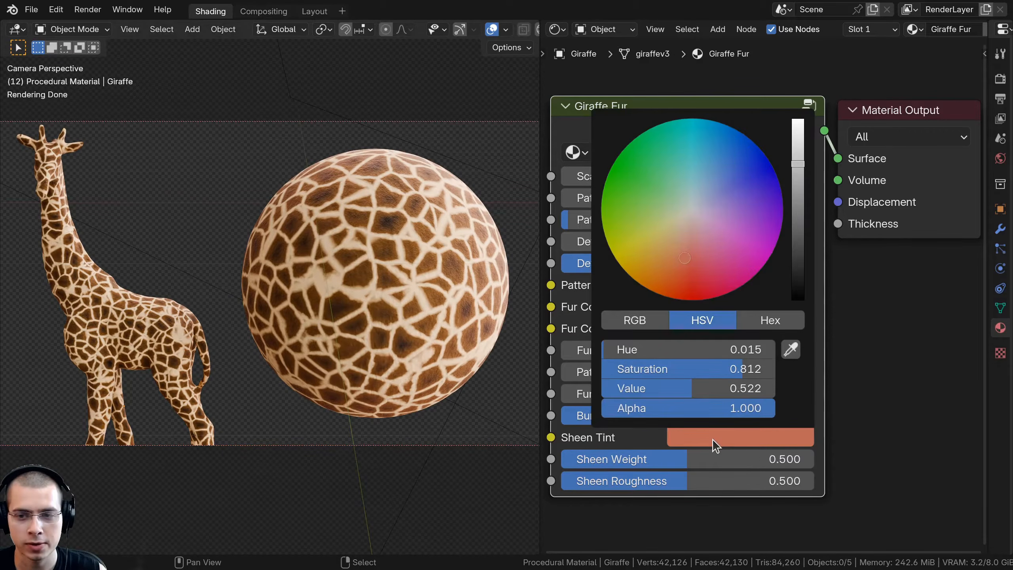
mouse_move(684, 260)
left_mouse_down()
mouse_move(660, 209)
mouse_move(716, 211)
mouse_move(676, 226)
mouse_move(682, 242)
mouse_move(691, 224)
mouse_move(638, 161)
mouse_move(698, 225)
mouse_move(698, 255)
mouse_move(683, 248)
left_mouse_up()
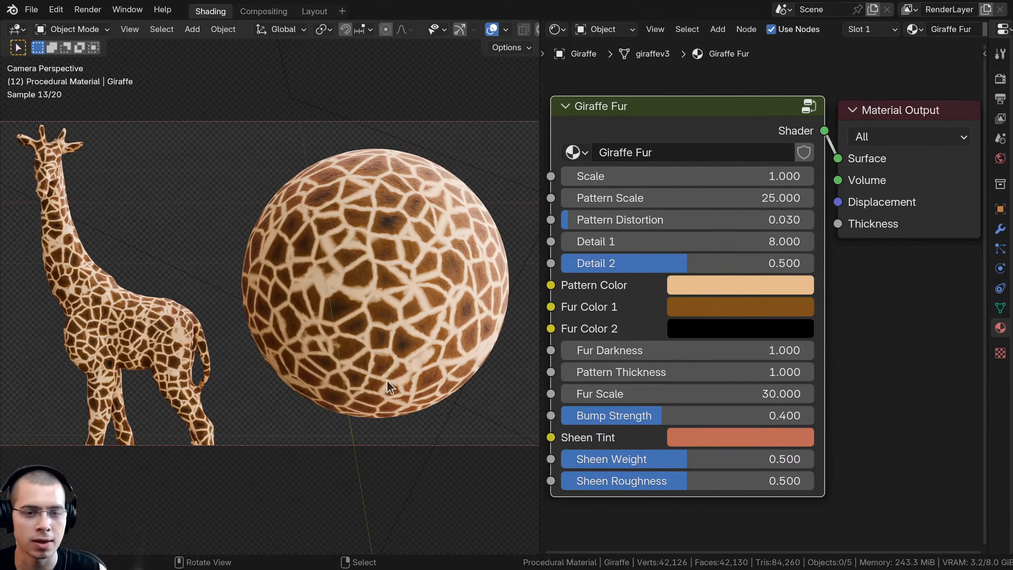
left_click(751, 434)
left_click_drag(731, 278, 672, 173)
right_click(672, 173)
left_click_drag(642, 460, 607, 481)
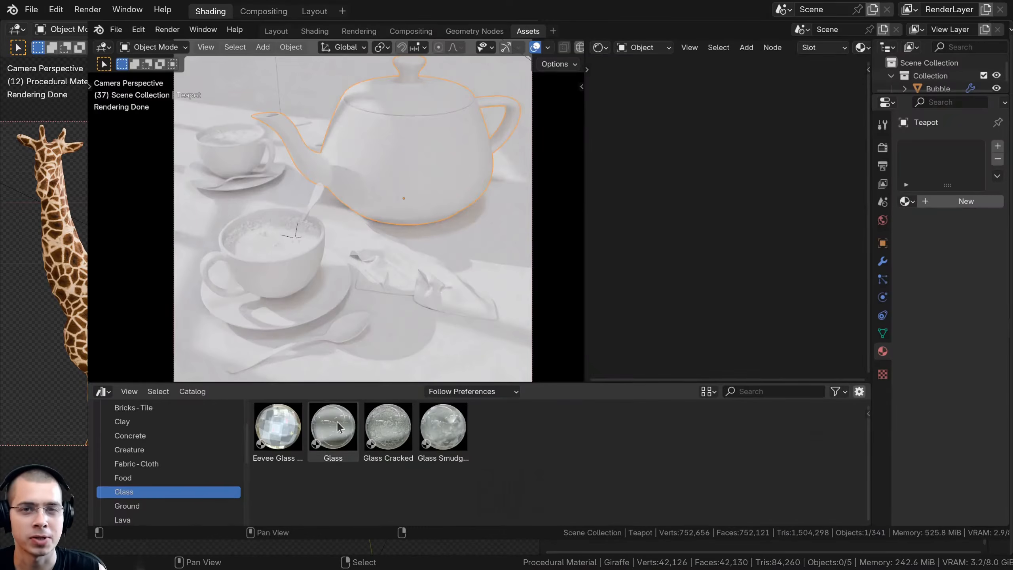
Apply the Glass material from the asset library to the teapot and the rear cup
left_click_drag(333, 427, 388, 320)
left_click_drag(334, 425, 238, 156)
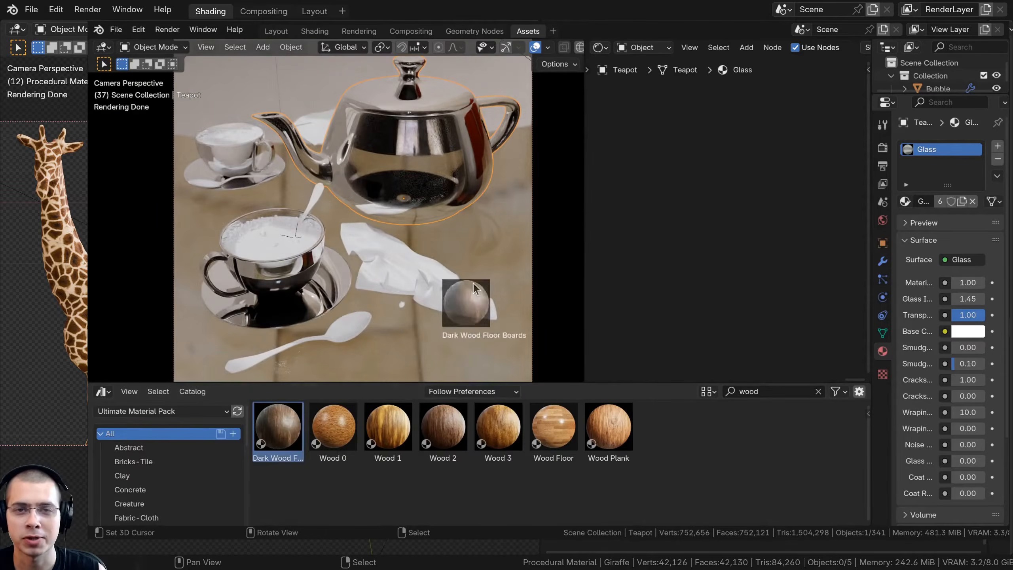
Try the Dark Wood Floor Boards, Wood 1, Wood 3 and Wood Floor materials on the table
left_click_drag(484, 255, 484, 257)
left_click_drag(387, 427, 474, 276)
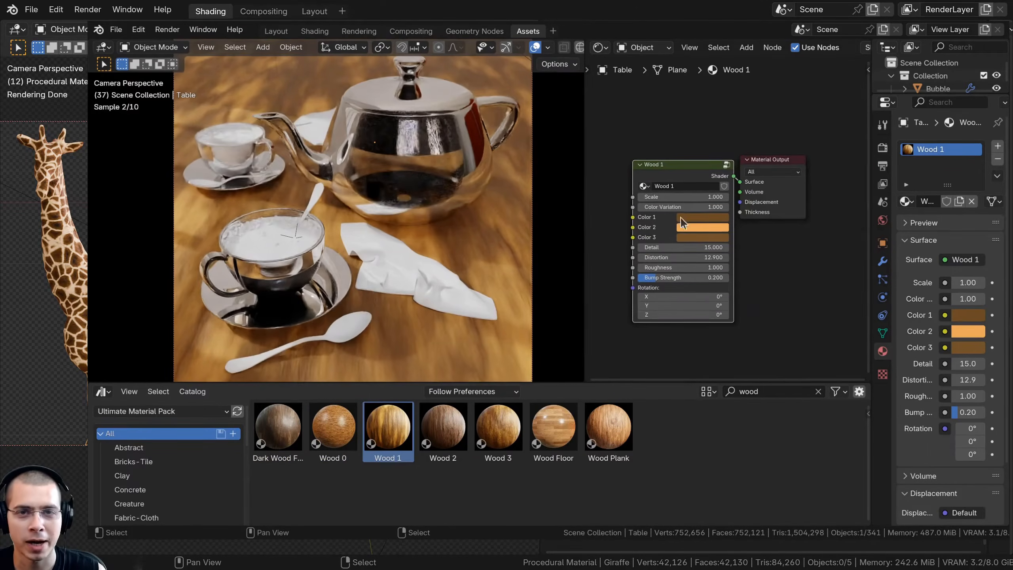
left_click_drag(498, 427, 498, 239)
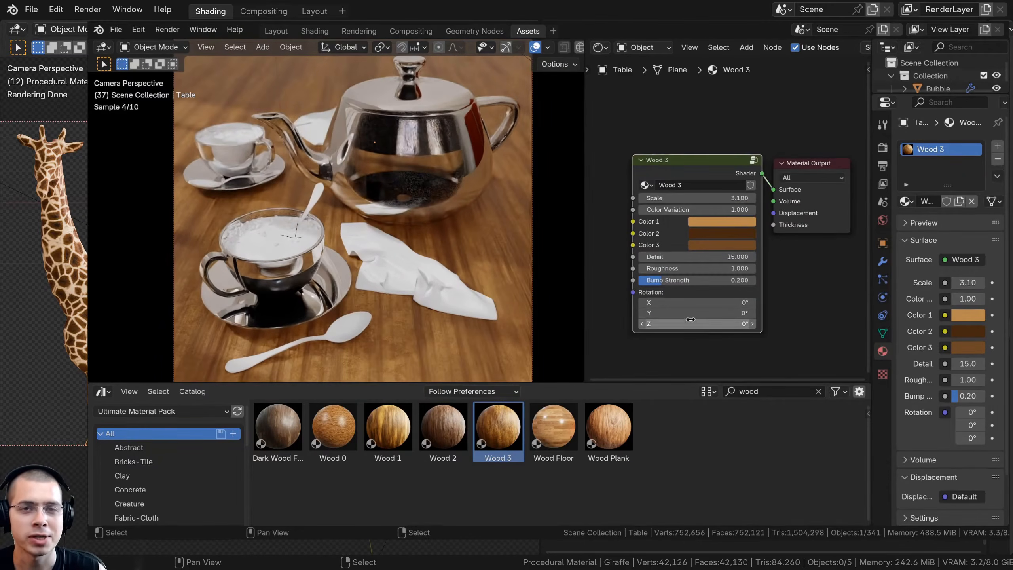
left_click_drag(553, 426, 491, 252)
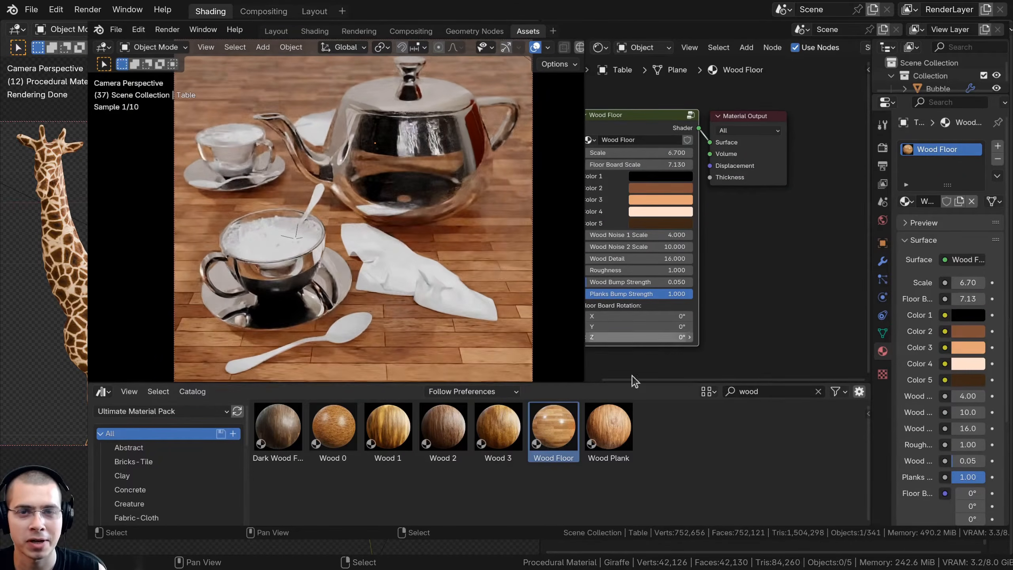
Apply the Wood Plank material to the table and test different values for its parameters
left_click_drag(608, 427, 458, 259)
right_click(671, 180)
left_click_drag(666, 179, 702, 221)
right_click(672, 191)
right_click(671, 206)
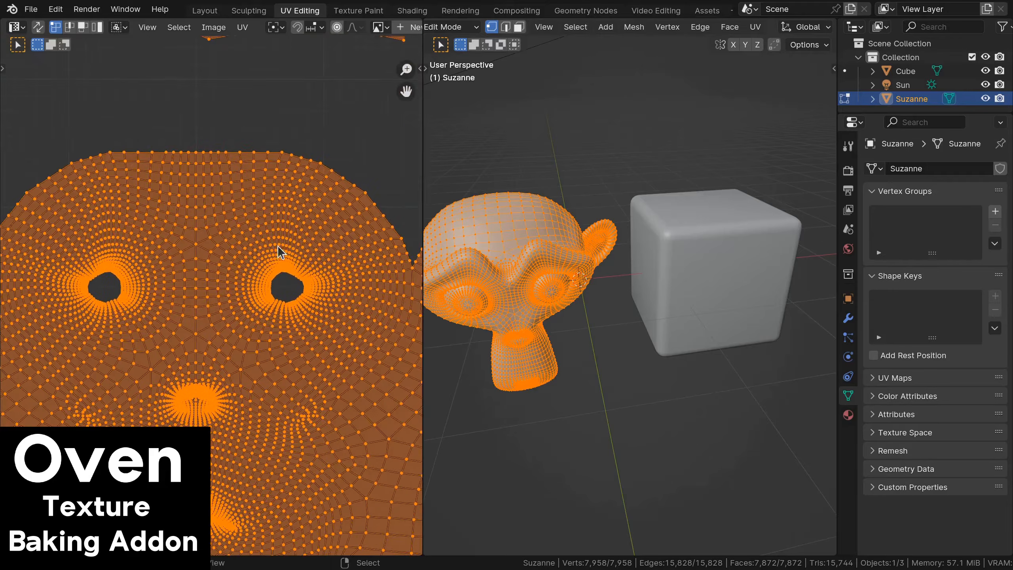
Examine Suzanne's unwrapped UV layout, up close around the eye and as a whole
scroll(226, 283, "down", 2)
scroll(235, 288, "up", 4)
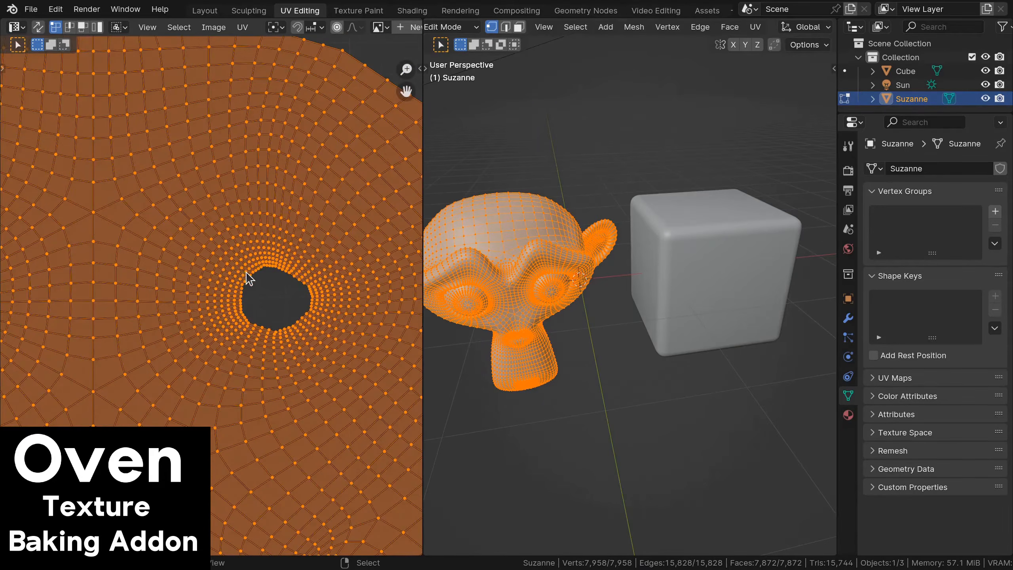
scroll(188, 182, "down", 5)
scroll(191, 168, "down", 2)
scroll(233, 310, "down", 2)
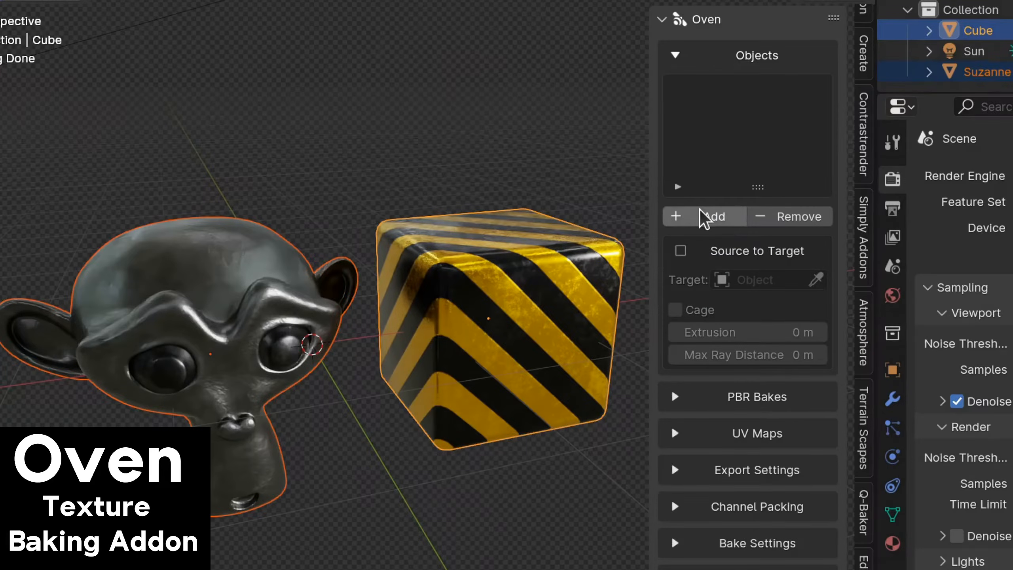
Add the selected cube and Suzanne to the Oven bake objects and enable the Metalness and Normal PBR bakes
left_click(706, 216)
left_click(710, 110)
left_click(702, 96)
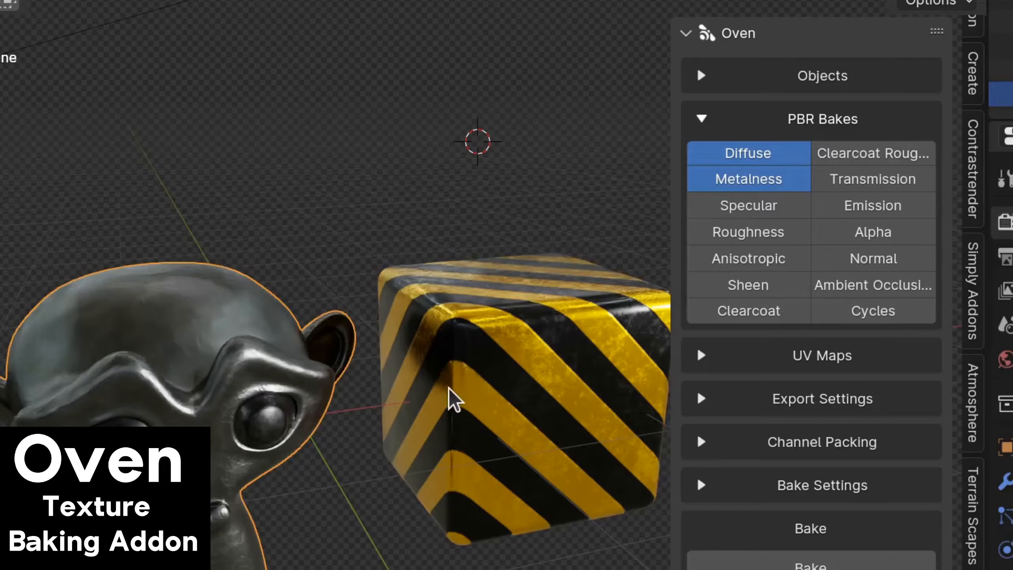
left_click(850, 263)
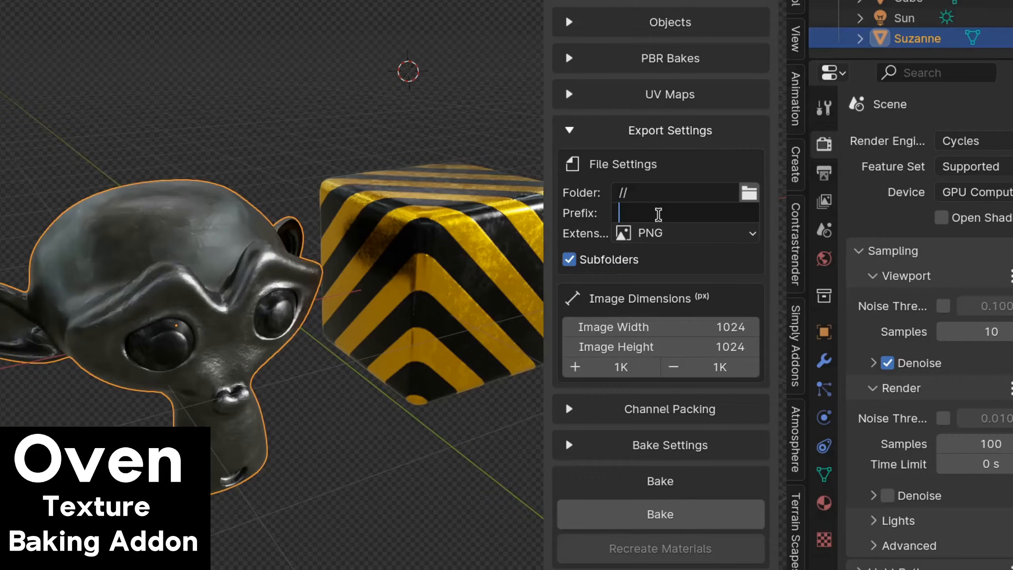
Set the export file prefix of the bake to "Baked Material"
type("Baked Mate")
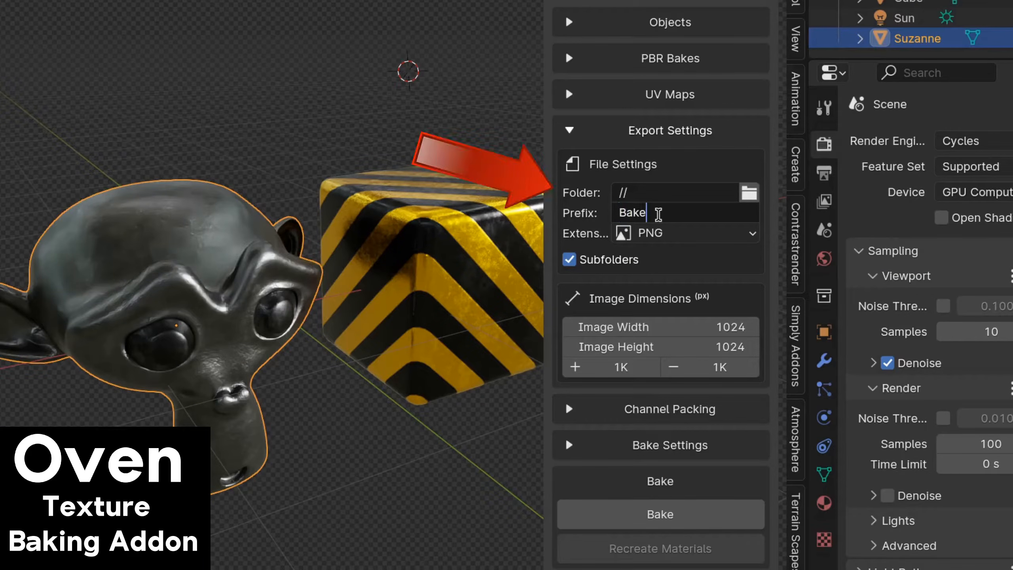
type("ria")
key("BackSpace")
type("ial")
key("Return")
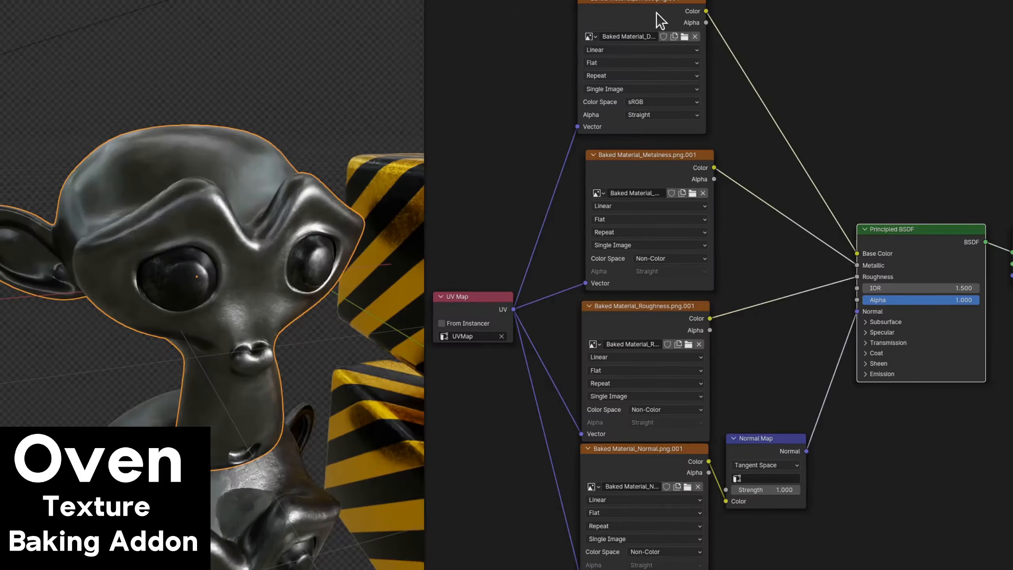
Review the Objects, PBR Bakes, UV Maps and Export Settings sections of the Oven add-on
scroll(136, 229, "down", 2)
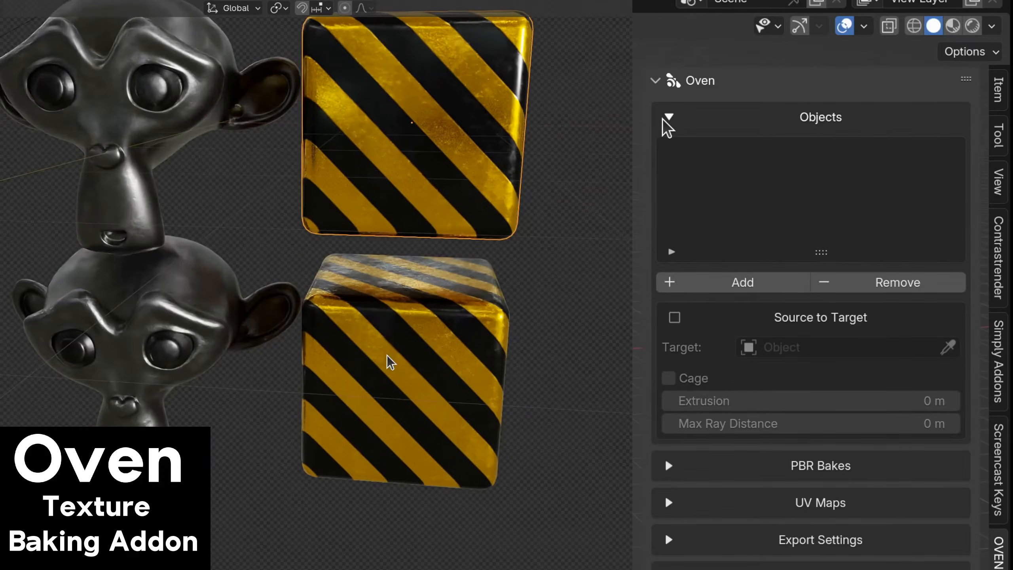
left_click(669, 117)
left_click(670, 154)
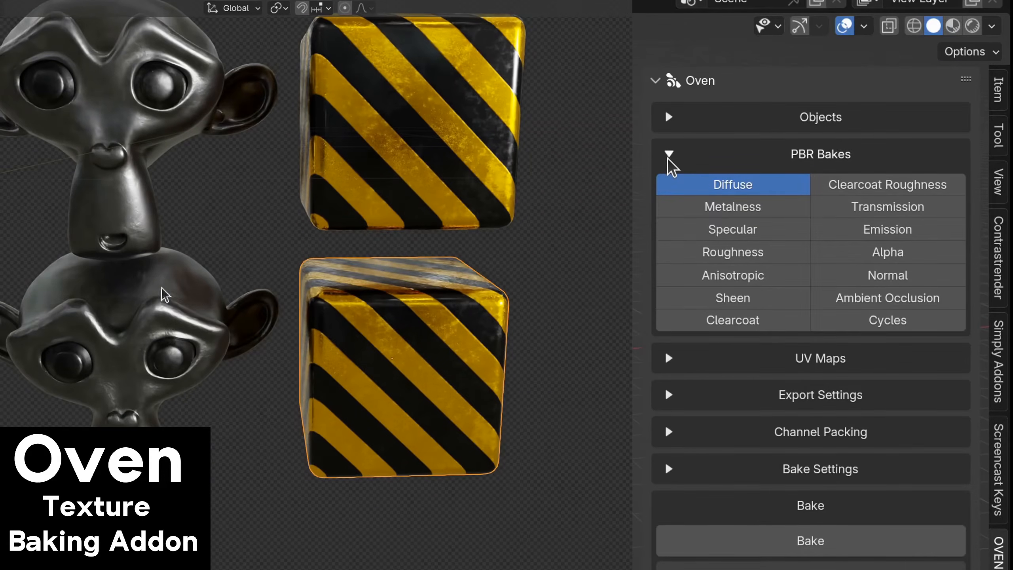
left_click(670, 156)
left_click(669, 191)
left_click(669, 193)
left_click(669, 227)
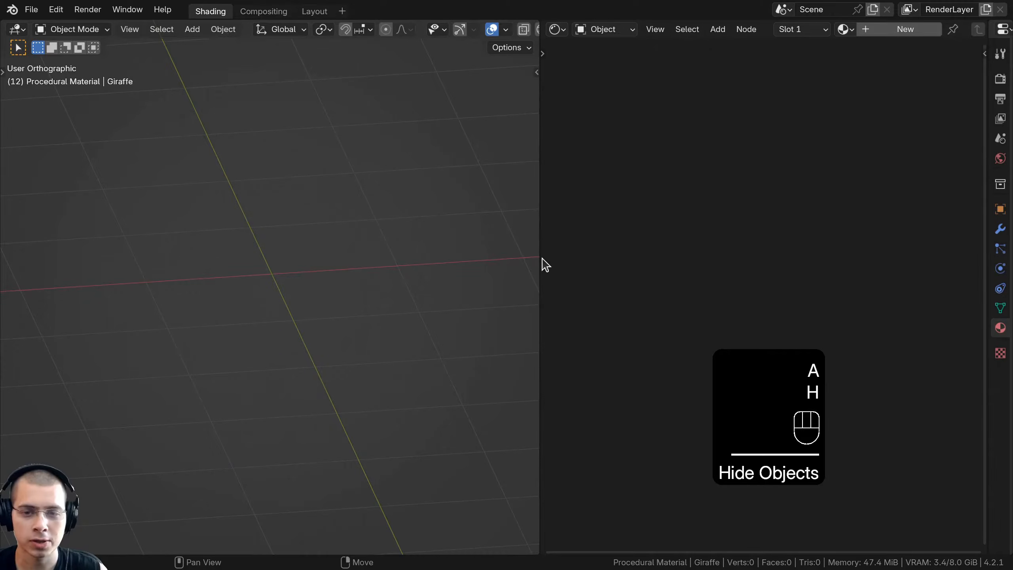
Widen the 3D viewport and switch it to perspective with the 3D cursor reset to the world origin
left_click_drag(542, 258, 663, 255)
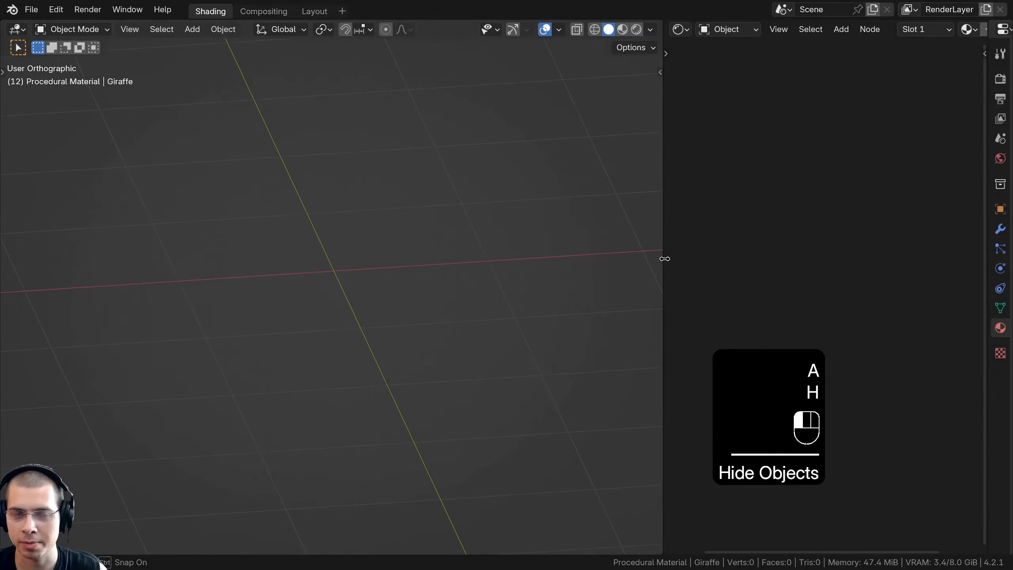
key("KP_5")
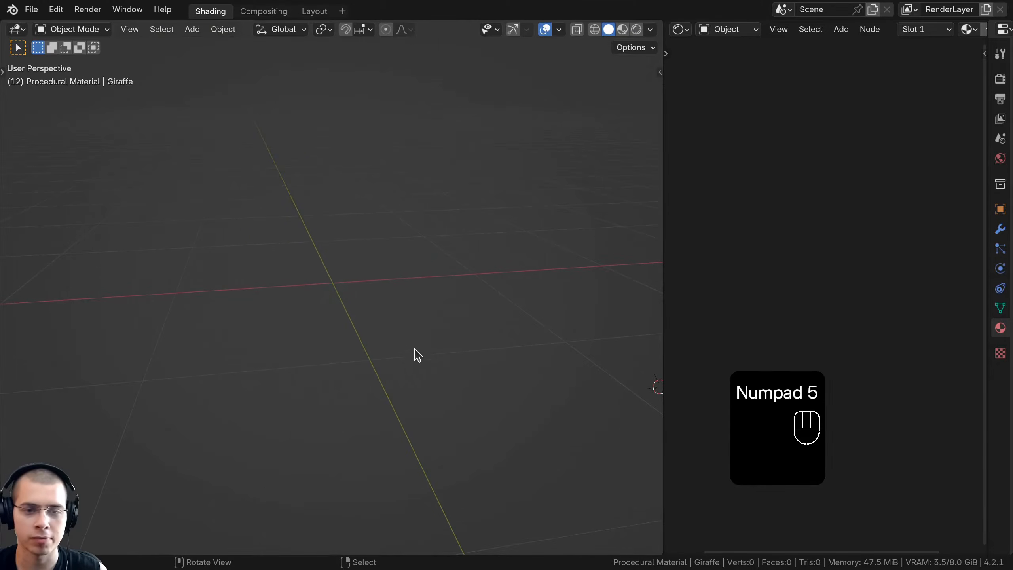
key("shift+c")
Add an ico sphere at the world origin with 6 subdivisions
key("shift+a")
mouse_move(350, 207)
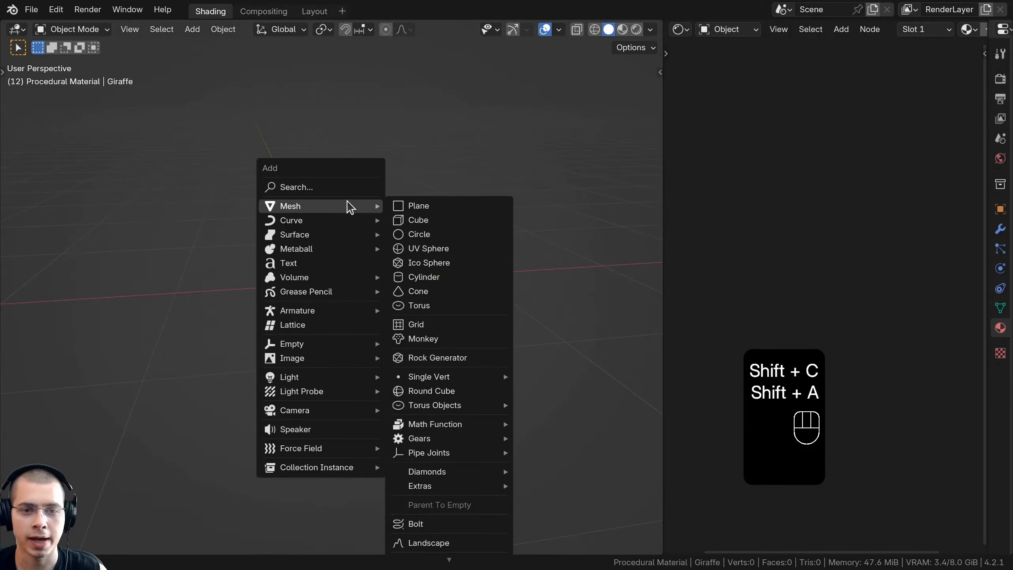
left_click(447, 263)
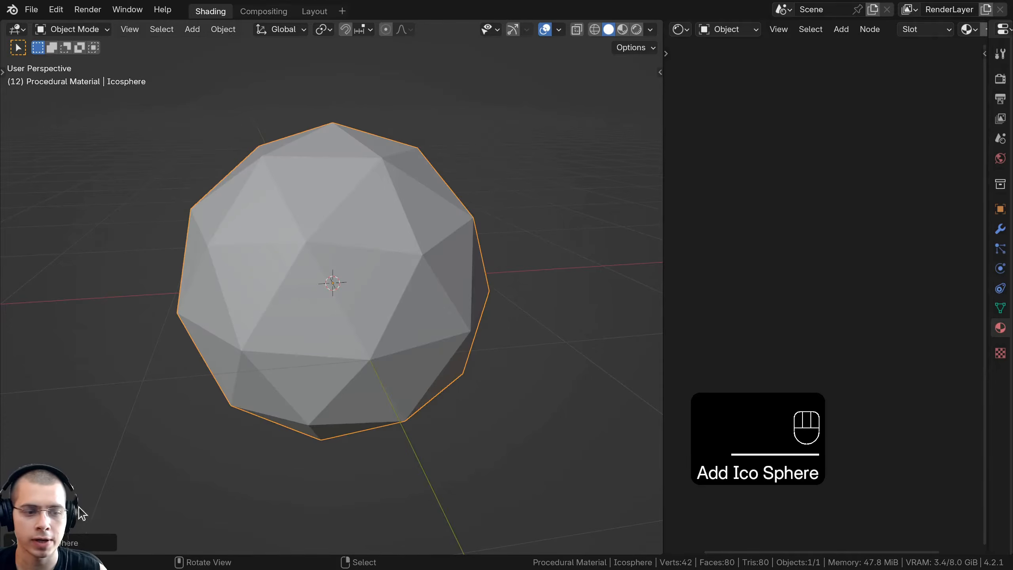
left_click(60, 542)
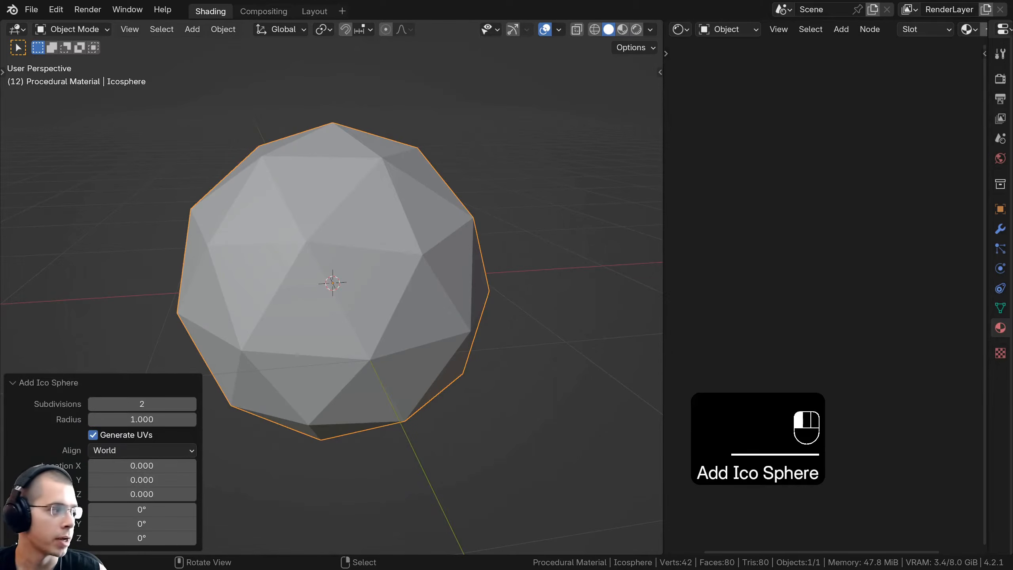
left_click(192, 404)
left_click(192, 404)
left_click(192, 404)
left_click(96, 385)
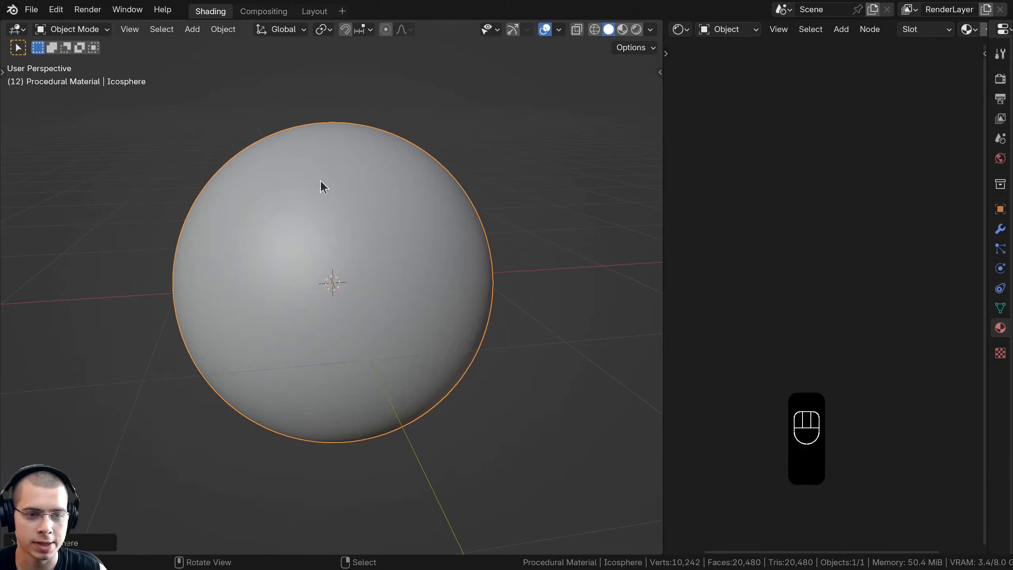
Apply Shade Smooth to the ico sphere
scroll(327, 160, "up", 2)
key("w")
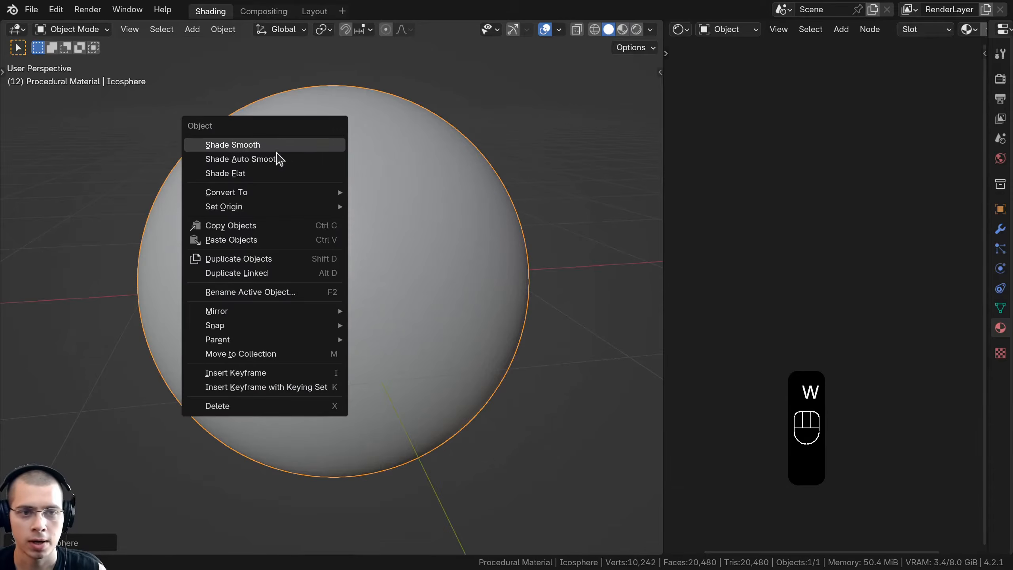
left_click(272, 146)
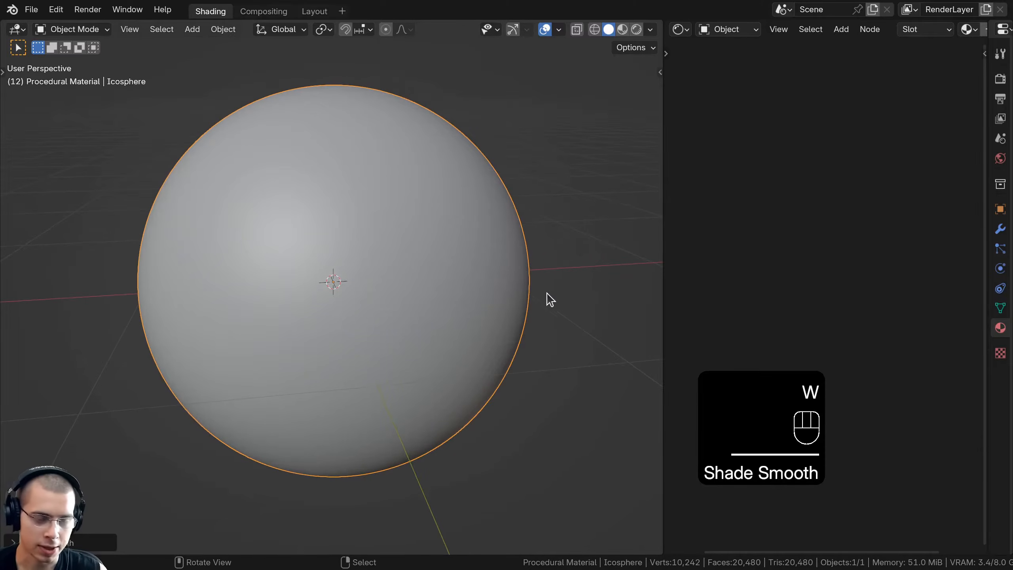
Scale the ico sphere by 0.2 and apply its scale
type("s.2")
key("Return")
scroll(369, 224, "up", 4)
key("ctrl+a")
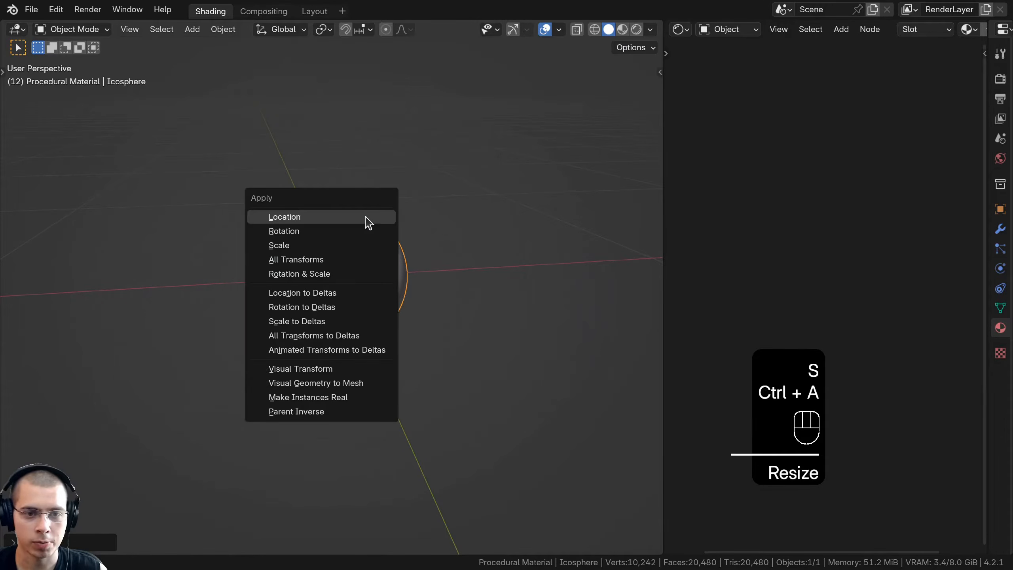
left_click(360, 252)
scroll(339, 278, "up", 2)
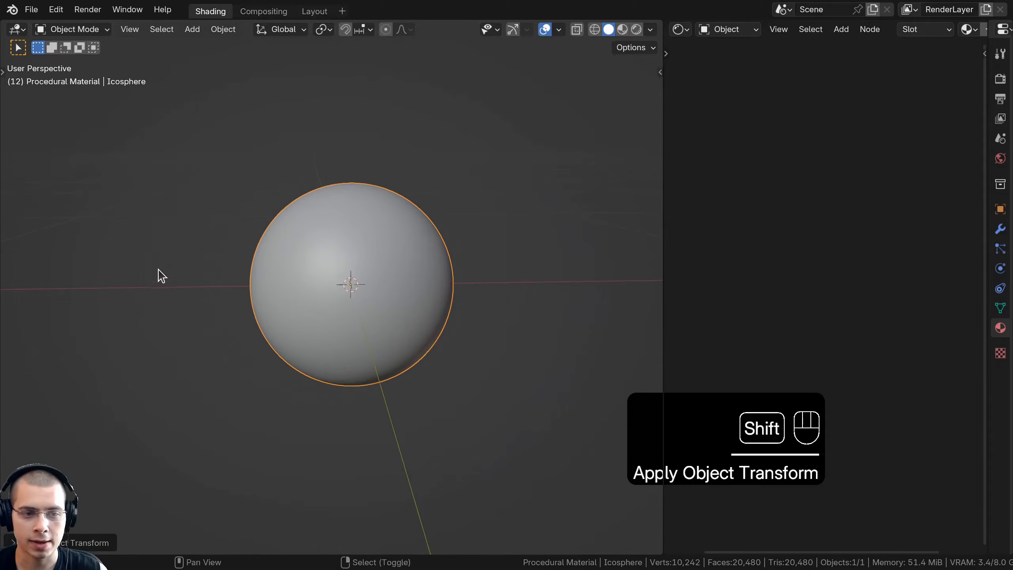
Append the giraffe object from the Object category of the animals house decoration asset pack file
left_click(38, 14)
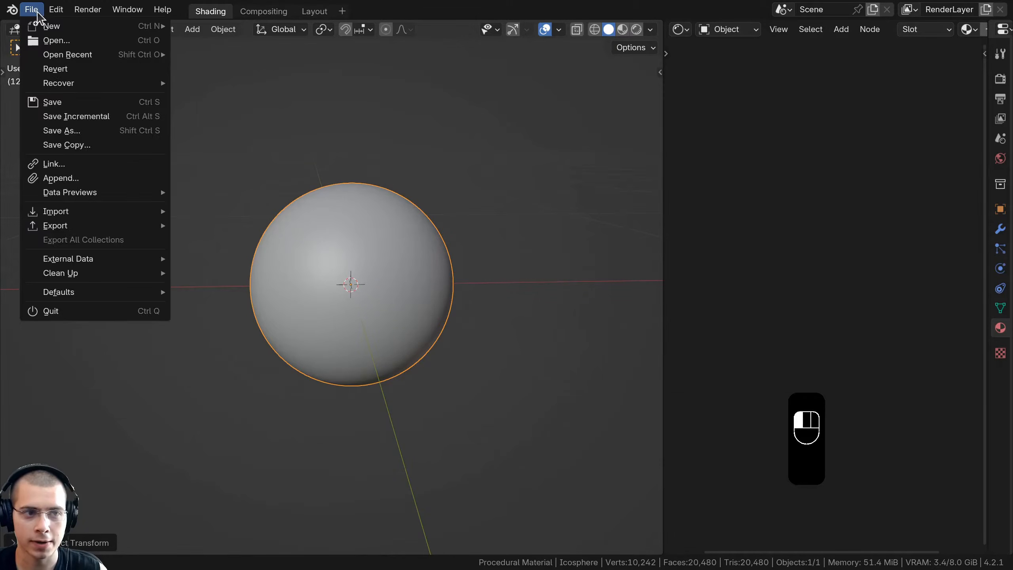
left_click(77, 179)
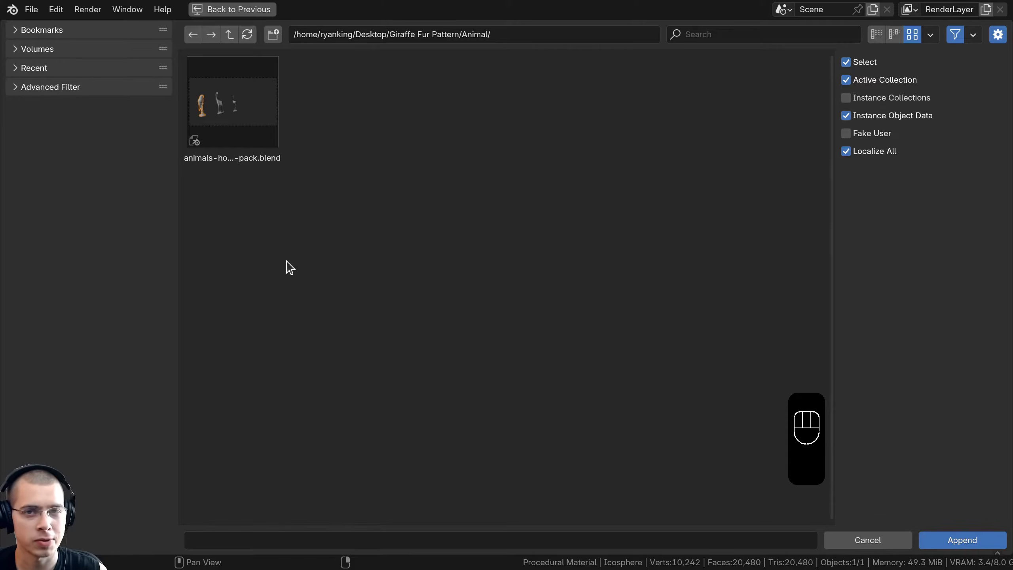
double_click(252, 120)
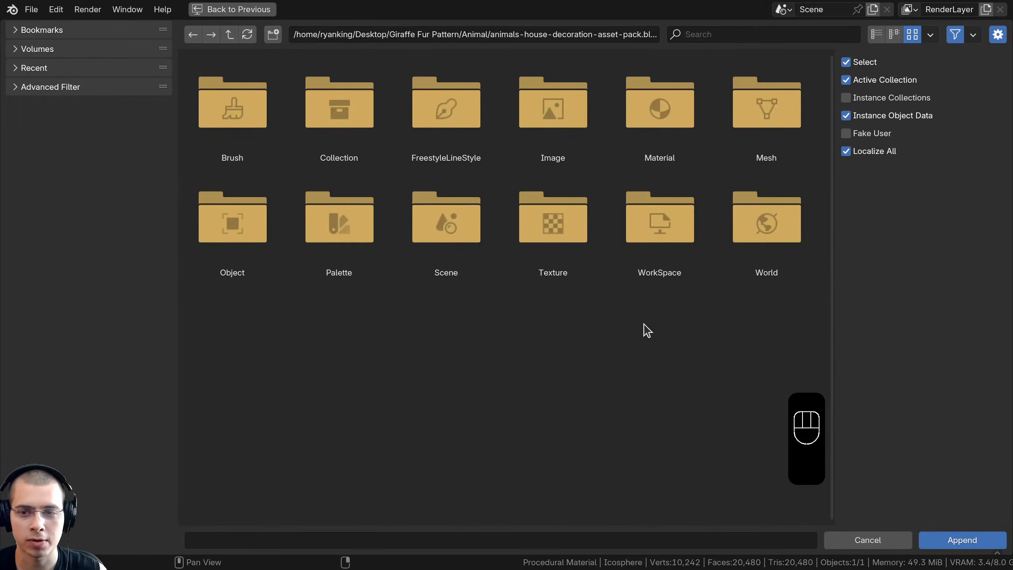
double_click(238, 236)
double_click(257, 115)
scroll(260, 203, "down", 6)
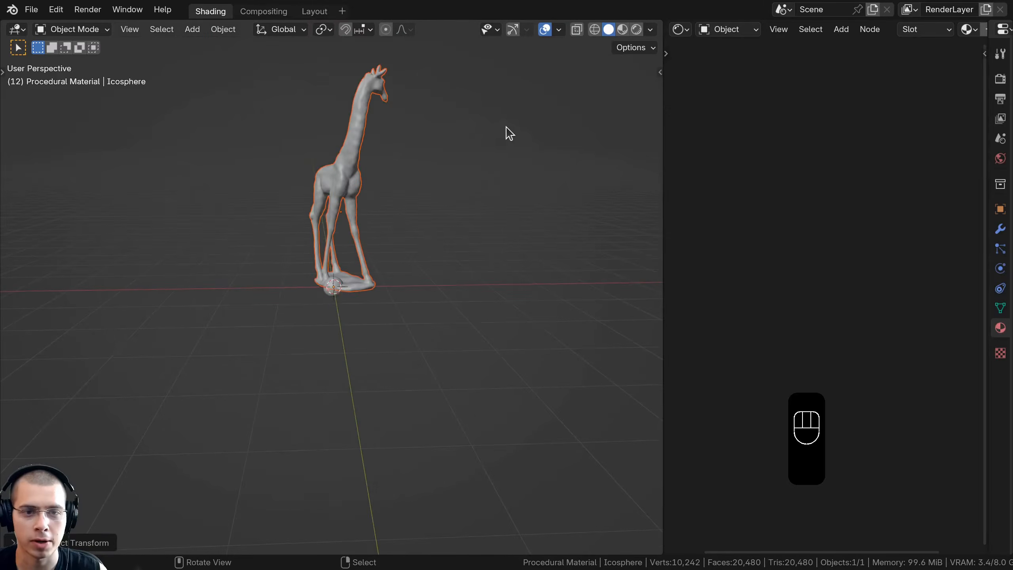
Scale the giraffe down and move it next to the sphere
key("s")
left_click(382, 231)
key("g")
left_click(358, 308)
middle_click_drag(359, 308, 377, 261)
key("g")
left_click(376, 262)
Rotate the giraffe about the Z axis to face away from the sphere and adjust its scale to suit it
key("r")
key("z")
left_click(314, 393)
scroll(503, 282, "up", 4)
key("s")
left_click(330, 275)
scroll(256, 210, "up", 4)
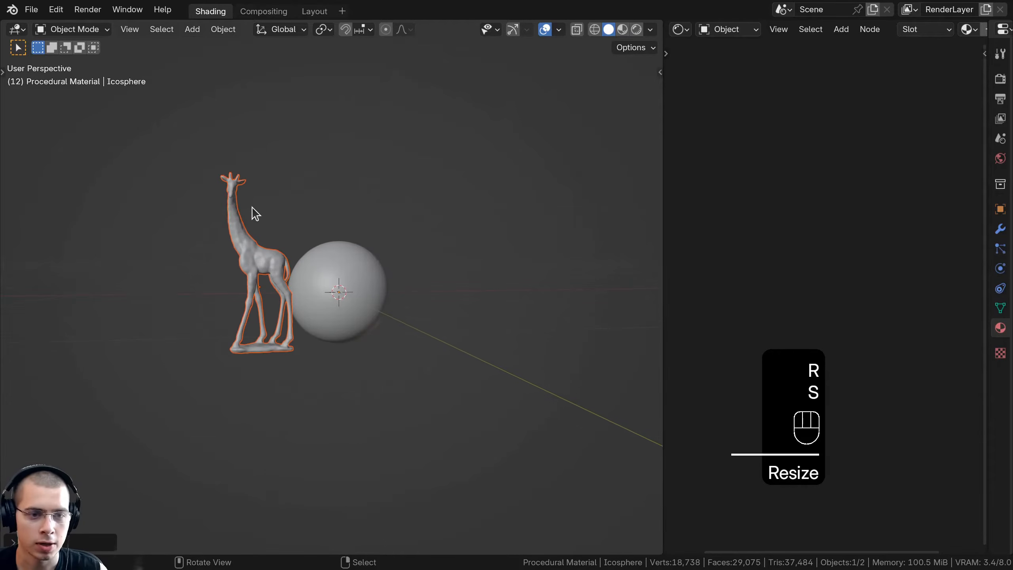
Apply the giraffe's transform and fine-tune its position beside the sphere
key("ctrl+a")
left_click(251, 209)
scroll(251, 210, "up", 1)
key("g")
left_click(271, 254)
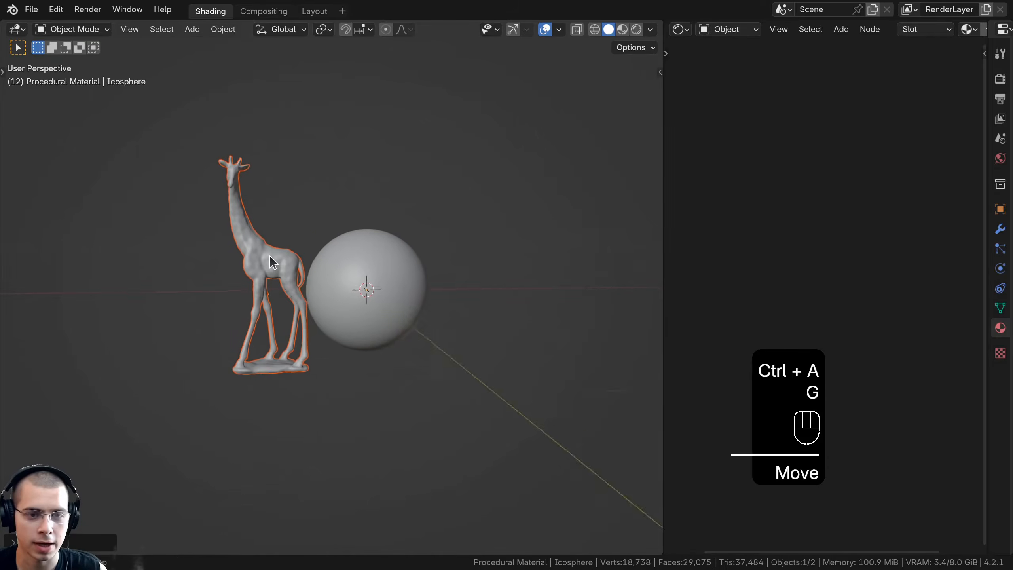
Reveal the hidden objects, select the camera and look through it
key("alt+h")
left_click(350, 193)
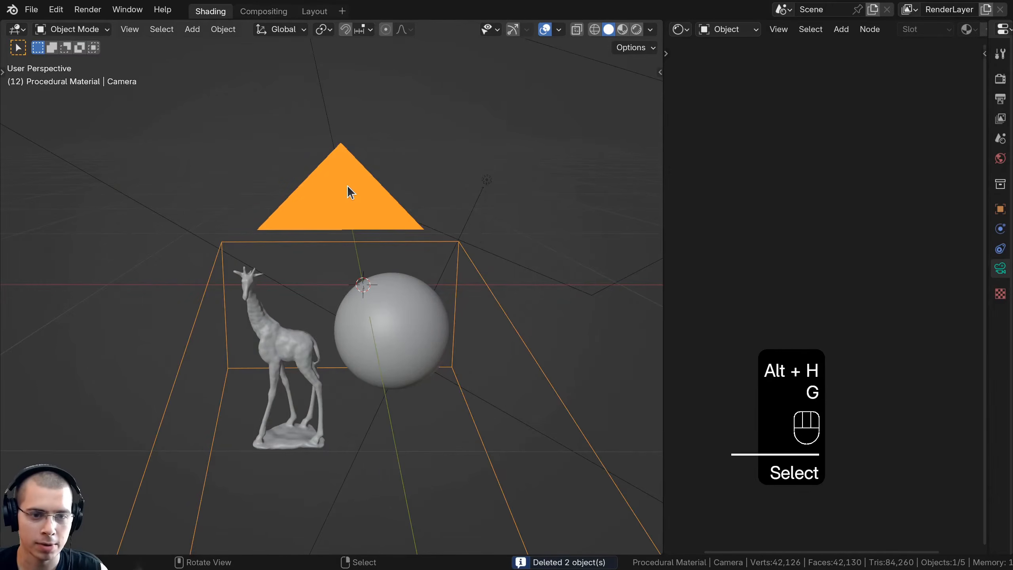
key("KP_0")
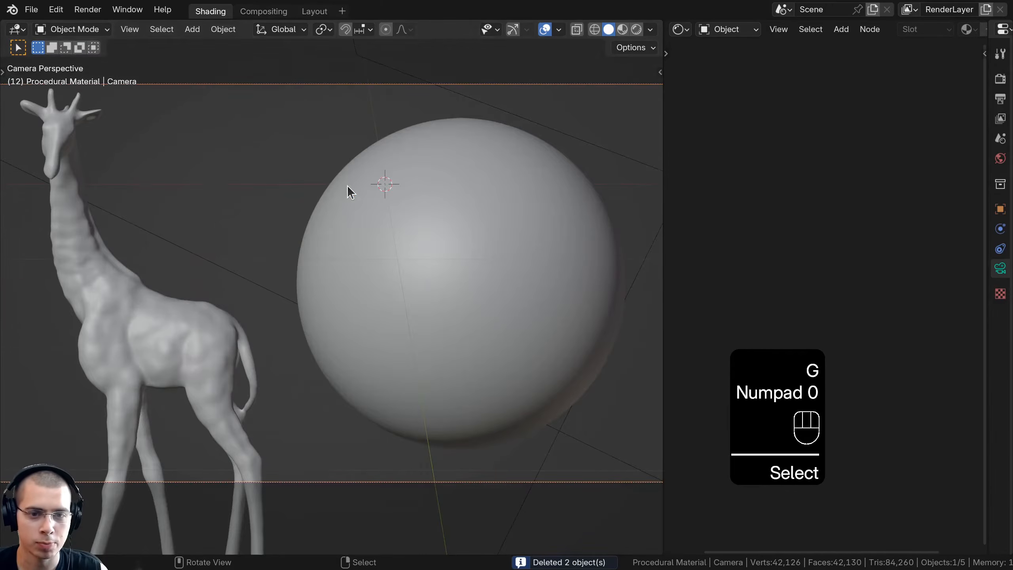
scroll(462, 232, "down", 1)
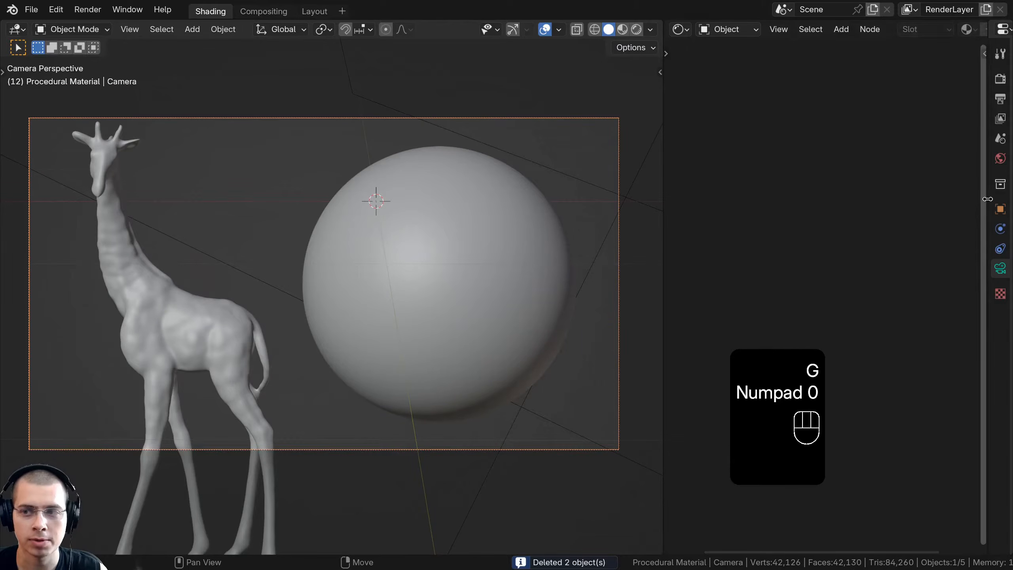
Widen the properties editor to show the camera's lens settings, keeping the whole camera frame in view
left_click_drag(987, 198, 757, 199)
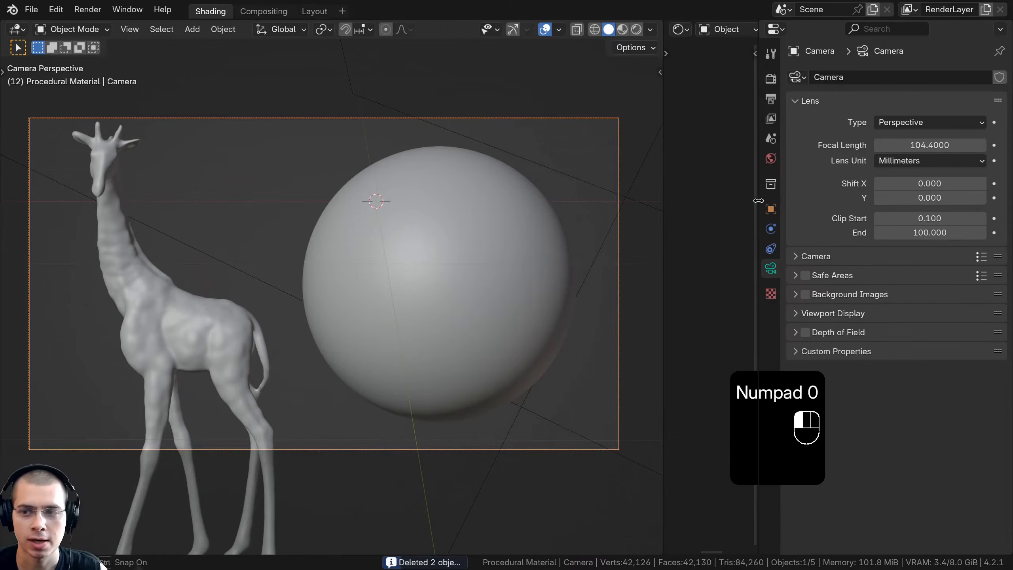
middle_click_drag(348, 294, 350, 294, "shift")
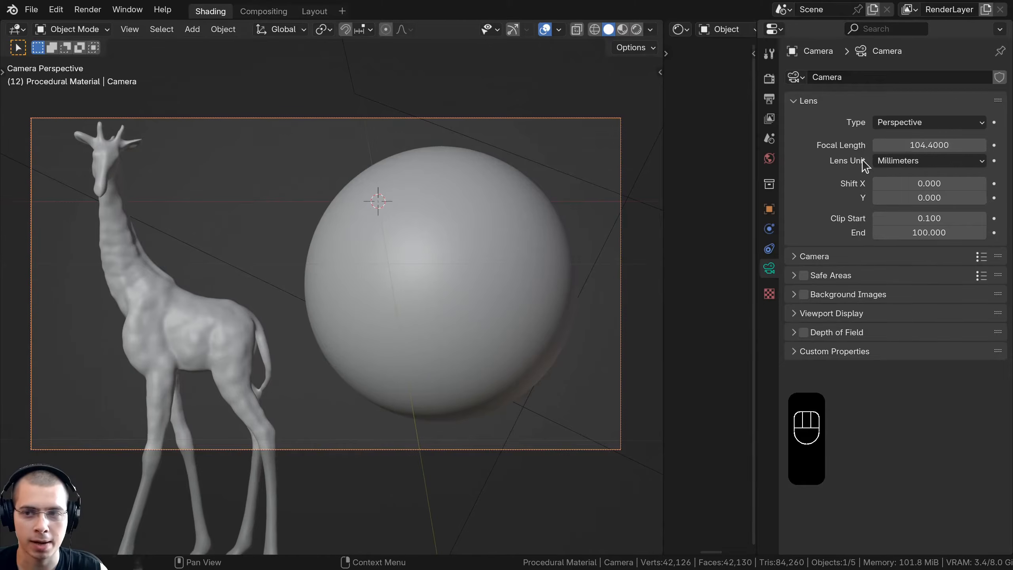
middle_click_drag(511, 209, 529, 212, "shift")
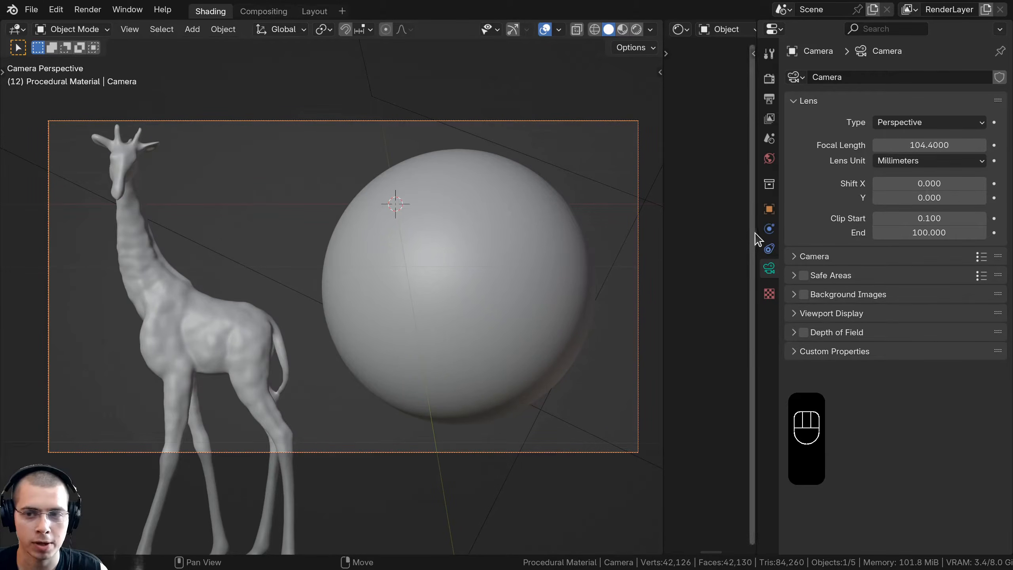
scroll(241, 233, "down", 2)
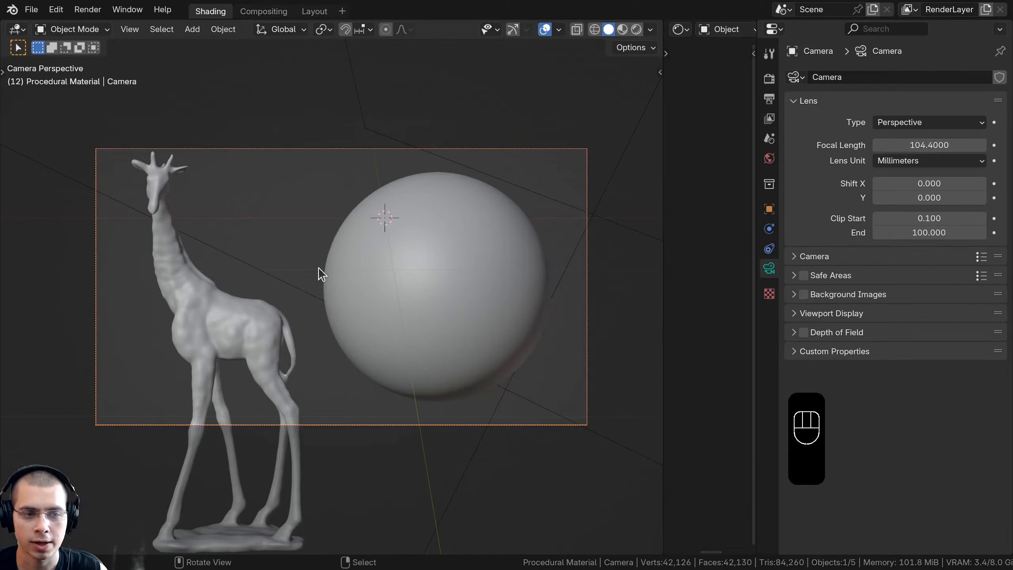
Leave the camera view and switch the viewport to Rendered shading
key("KP_0")
key("z")
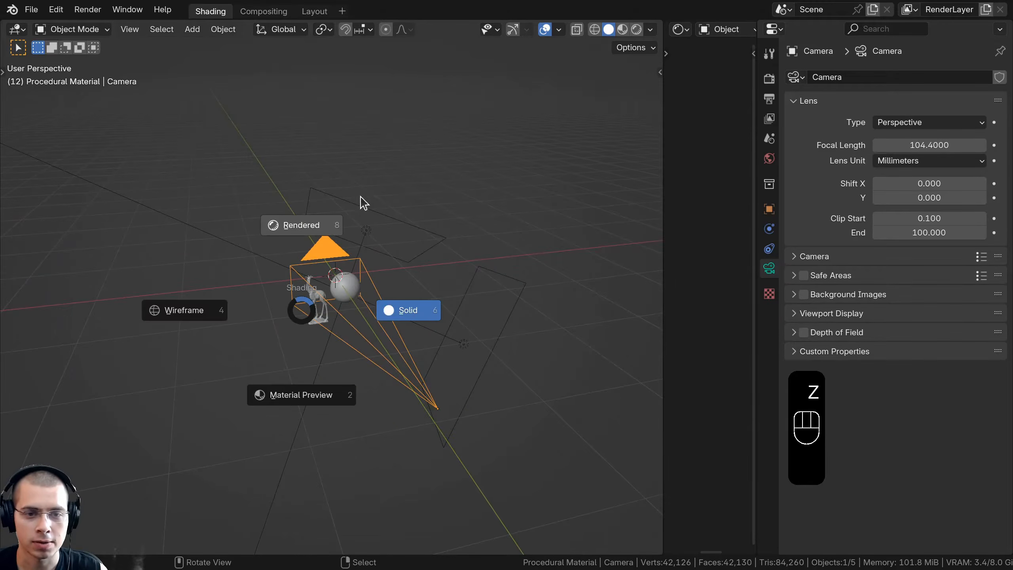
left_click(361, 163)
Select the area lights in turn and examine their placement around the giraffe and the sphere
key("a")
left_click(406, 176)
middle_click_drag(406, 169, 398, 172)
key("g")
right_click(369, 165)
middle_click_drag(331, 180, 227, 154)
middle_click_drag(367, 235, 498, 243)
middle_click_drag(483, 351, 354, 213)
left_click(515, 360)
key("g")
left_click(517, 342)
Deselect all objects and return to the camera view
middle_click_drag(448, 364, 391, 361)
scroll(285, 313, "down", 2)
key("a")
key("a")
key("a")
scroll(319, 299, "up", 3)
key("KP_0")
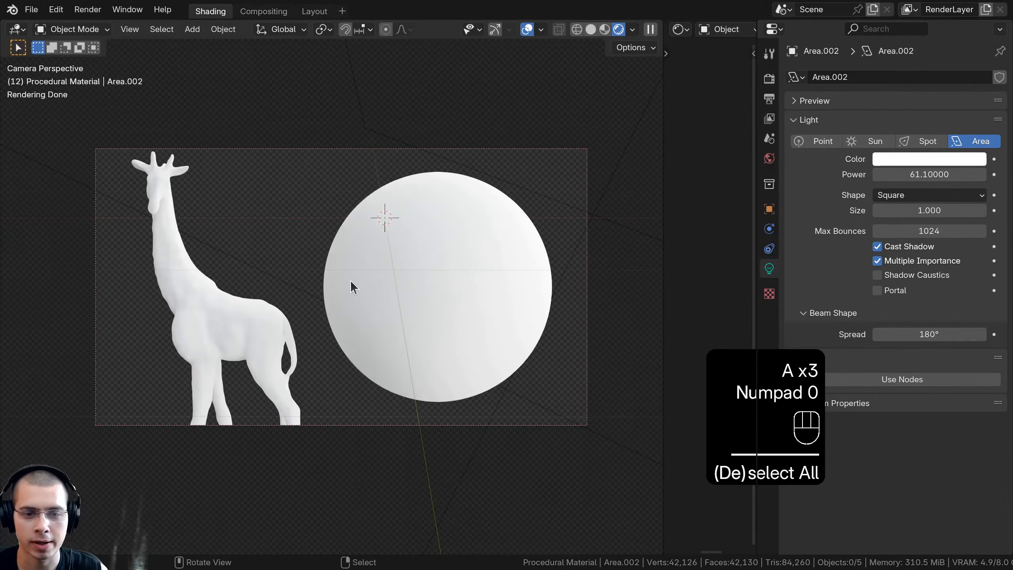
Examine the world surface settings and the name and resolution of the photo_studio_01 HDR environment image
left_click(768, 158)
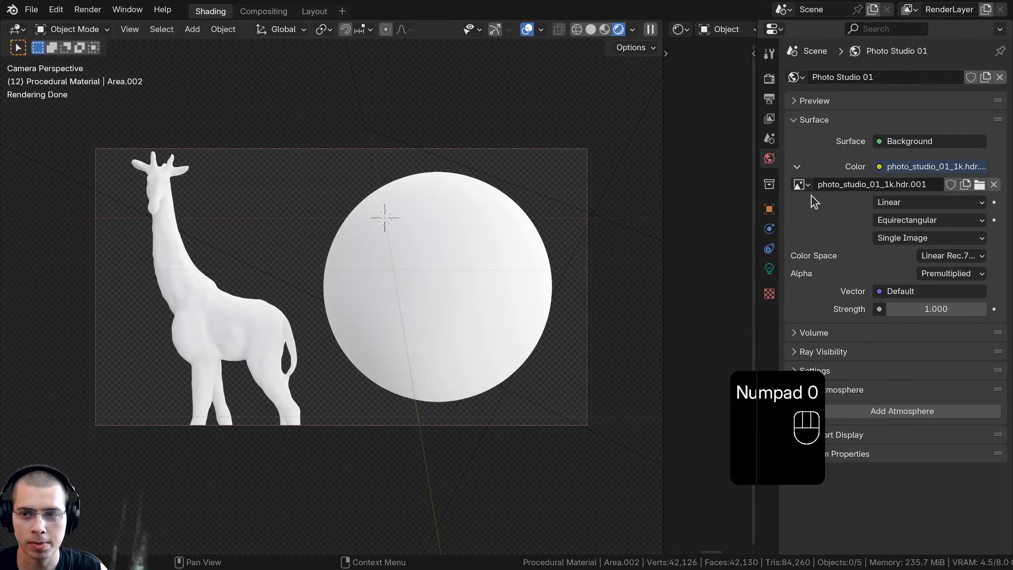
left_click(819, 186)
left_click_drag(819, 186, 915, 226)
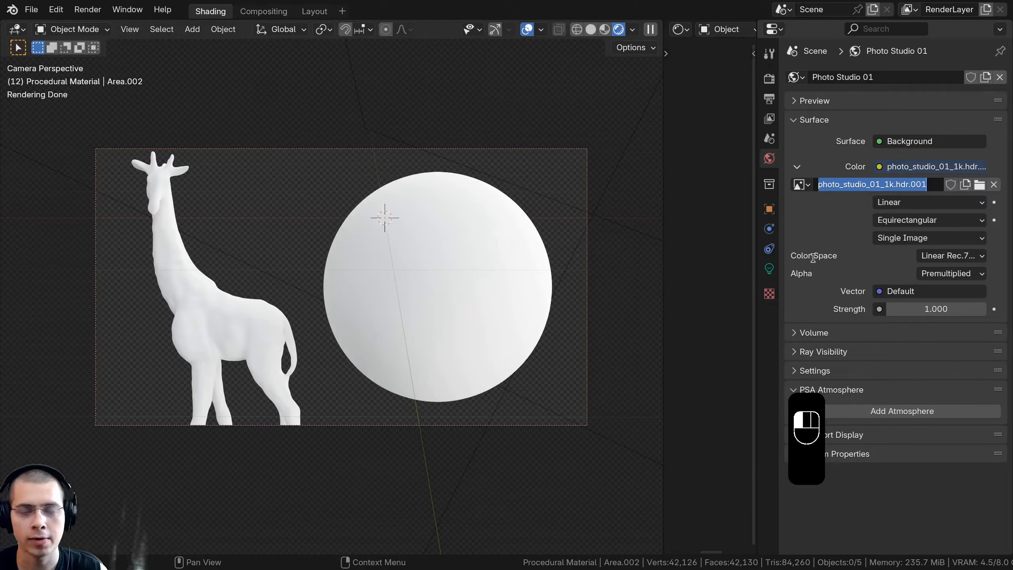
left_click(825, 234)
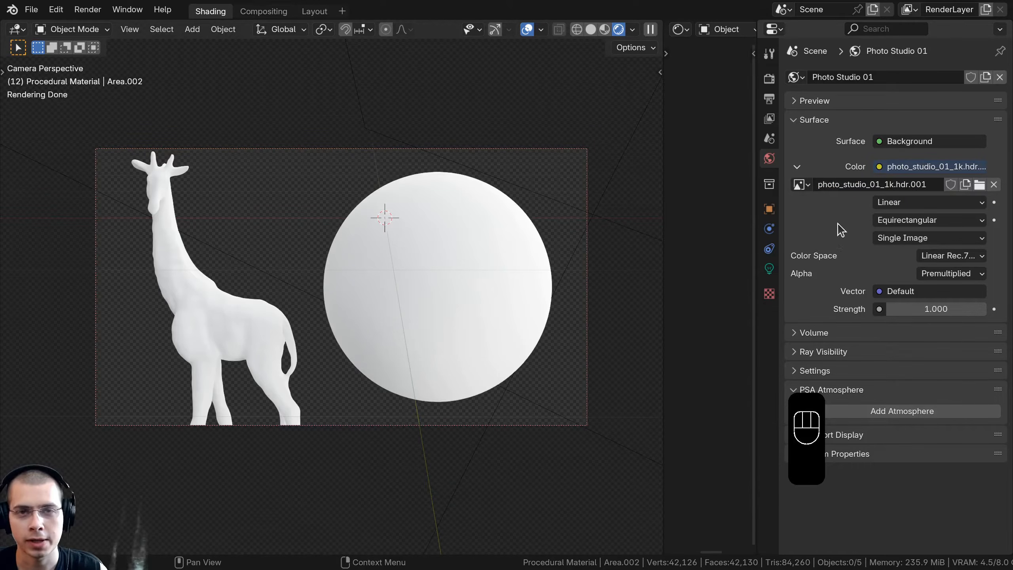
left_click(886, 186)
left_click_drag(885, 185, 891, 185)
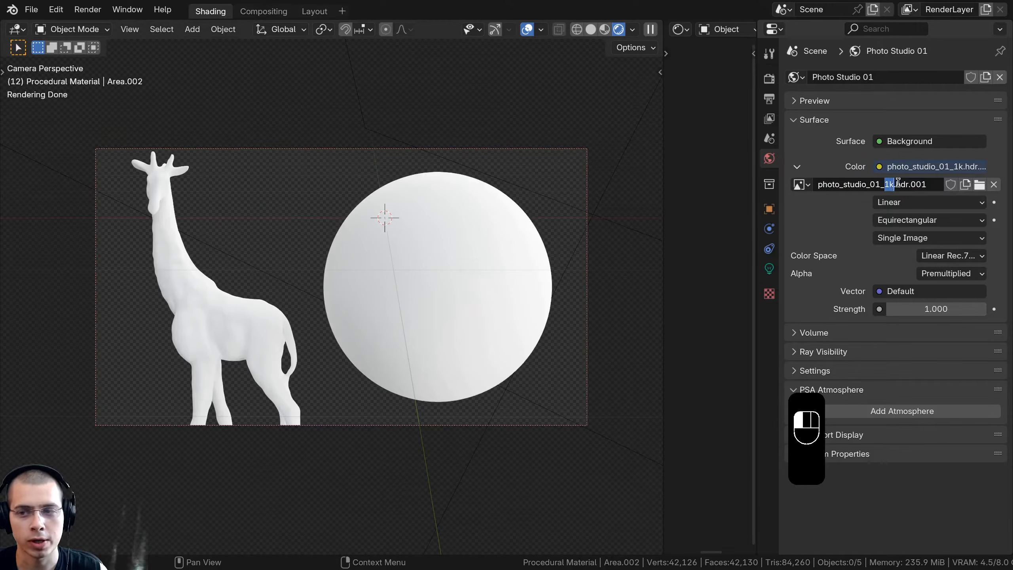
left_click(851, 213)
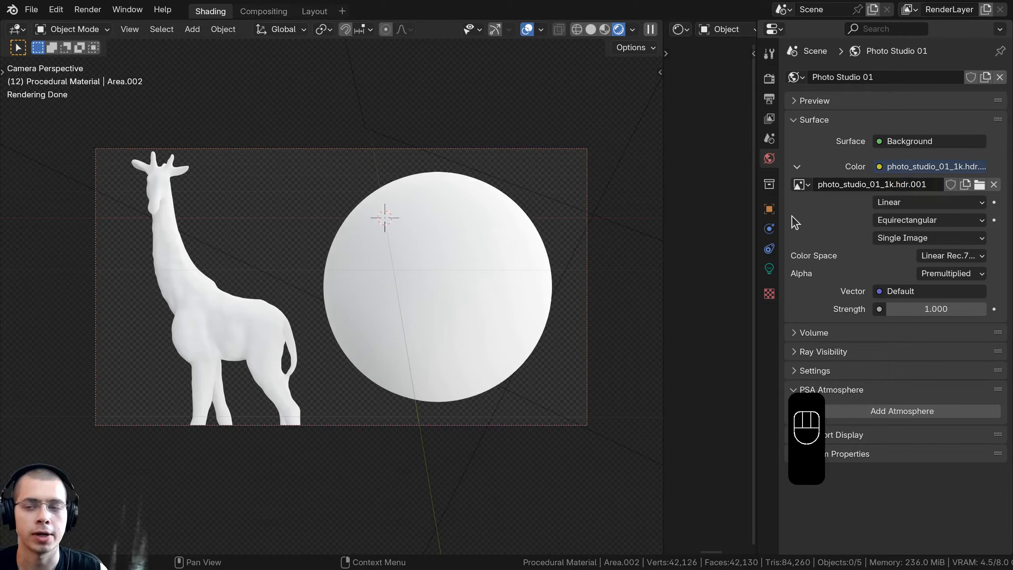
left_click(879, 167)
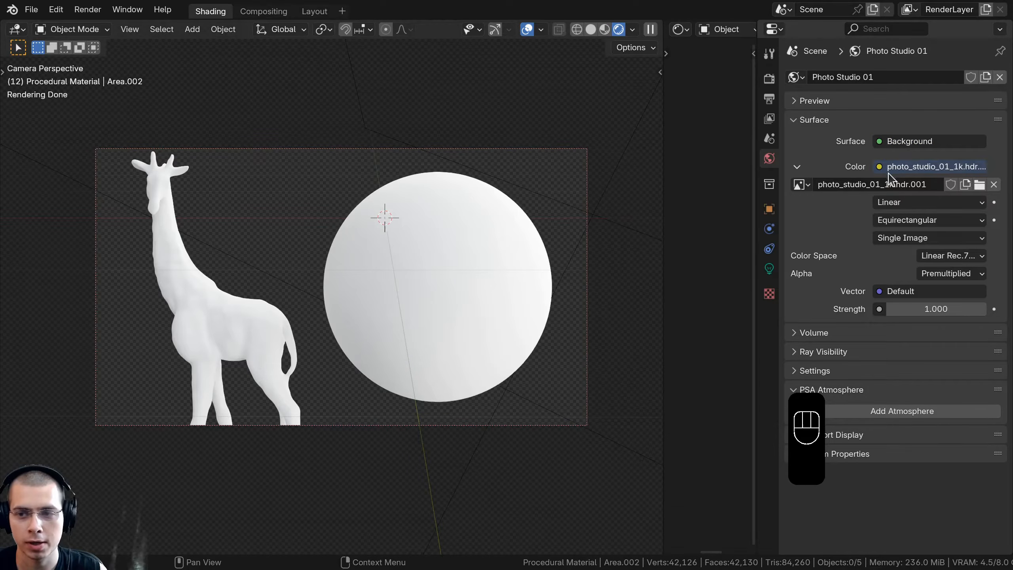
middle_click_drag(568, 210, 592, 278, "shift")
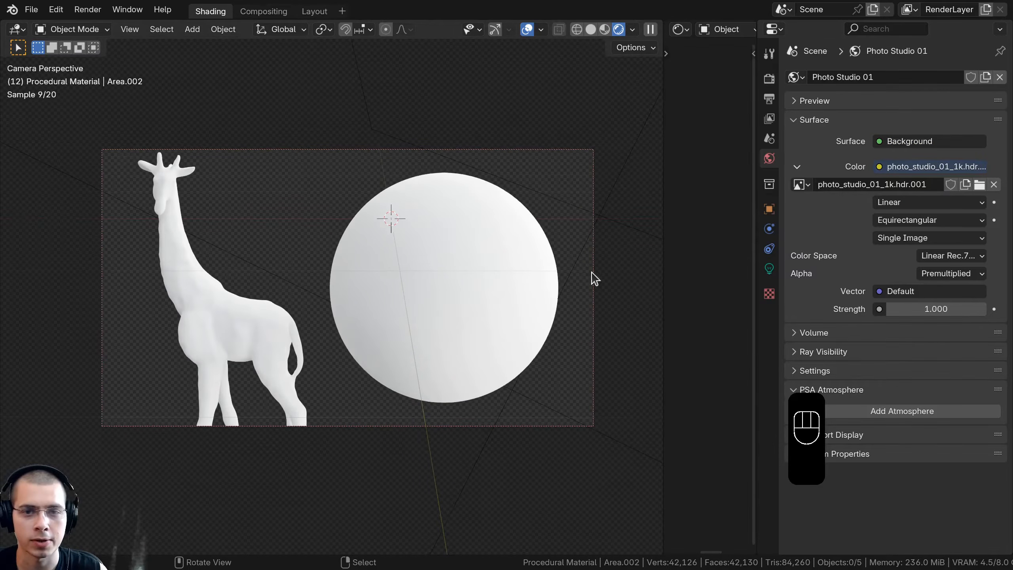
Show the render properties in a wider editor and inspect the available render engines
left_click(769, 78)
left_click_drag(756, 120, 731, 120)
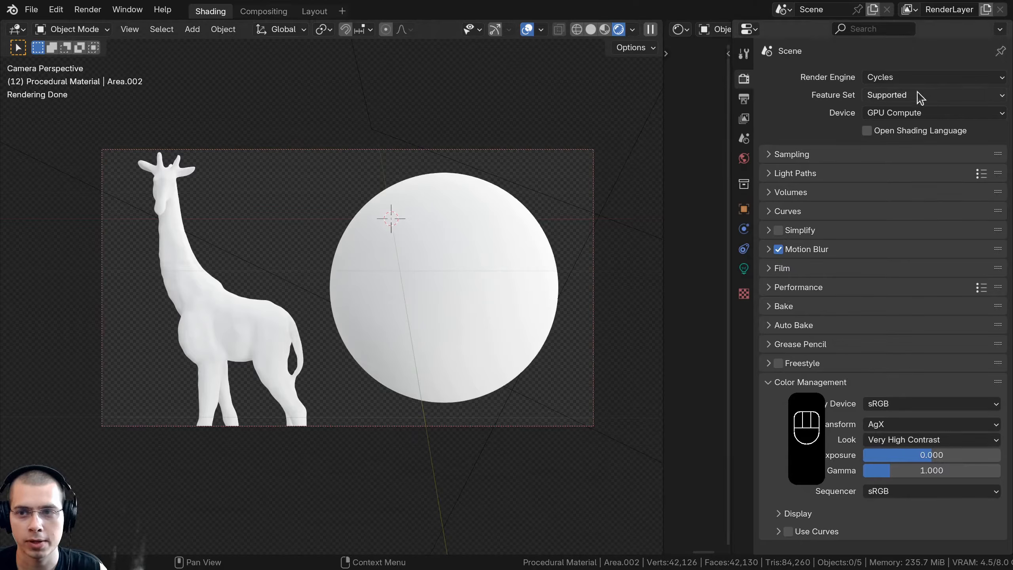
left_click(889, 77)
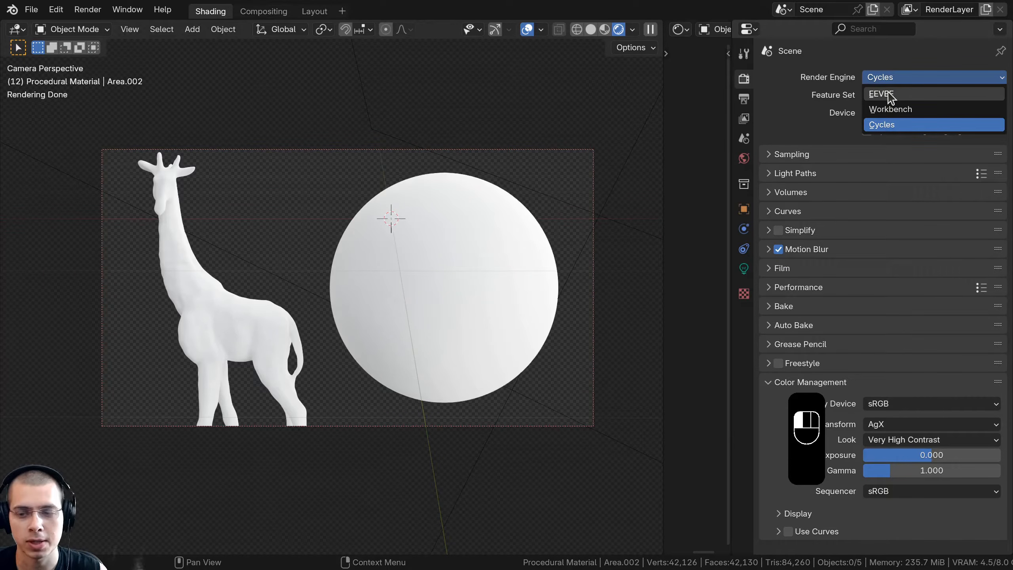
Try out the Film's Transparent option by turning it off and on again
left_click(772, 270)
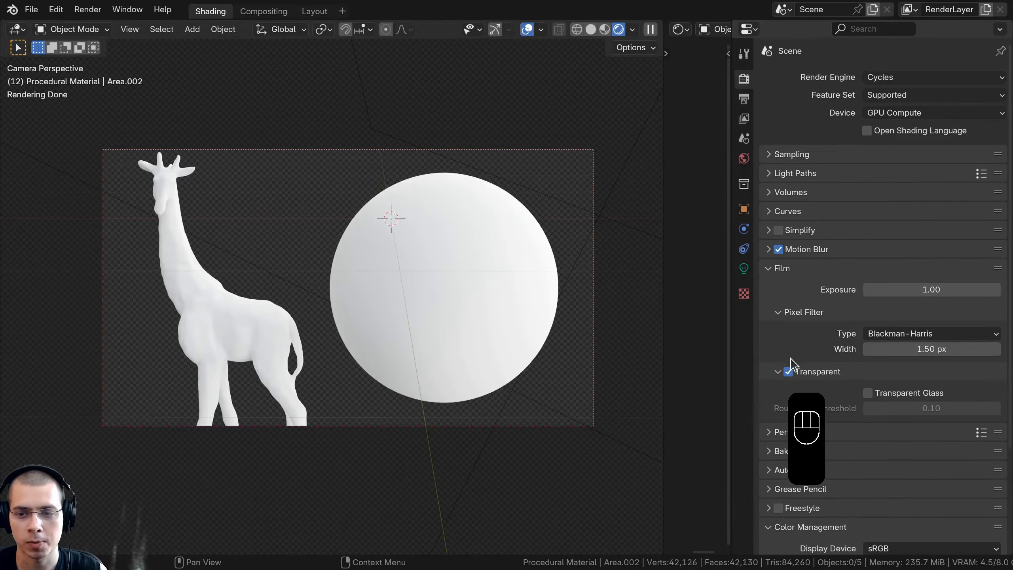
left_click(788, 372)
left_click(788, 372)
left_click(789, 372)
left_click(789, 372)
left_click(772, 272)
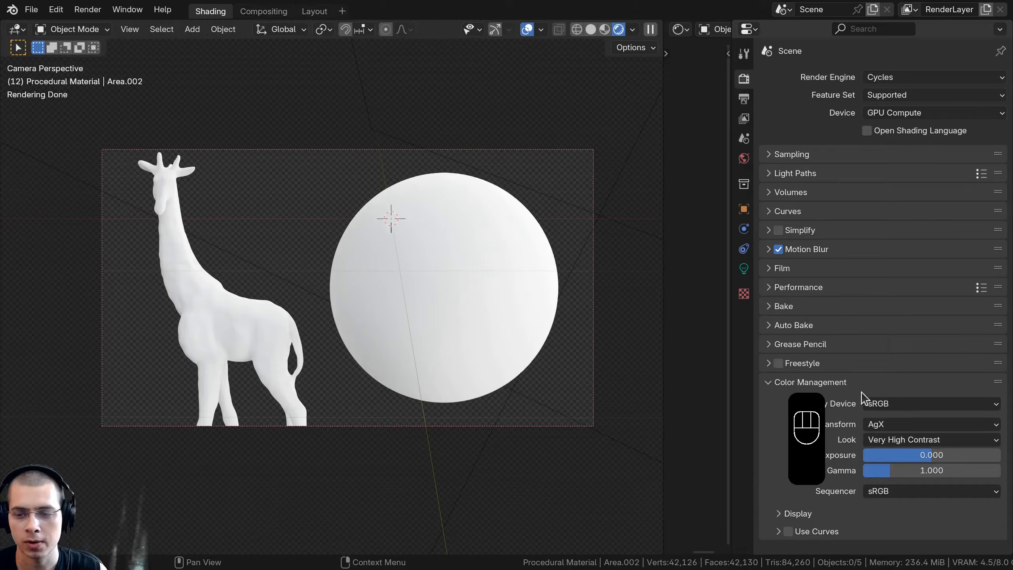
Examine the View Transform and Look options in Color Management
left_click(881, 424)
left_click(888, 440)
middle_click_drag(396, 339, 399, 347, "shift")
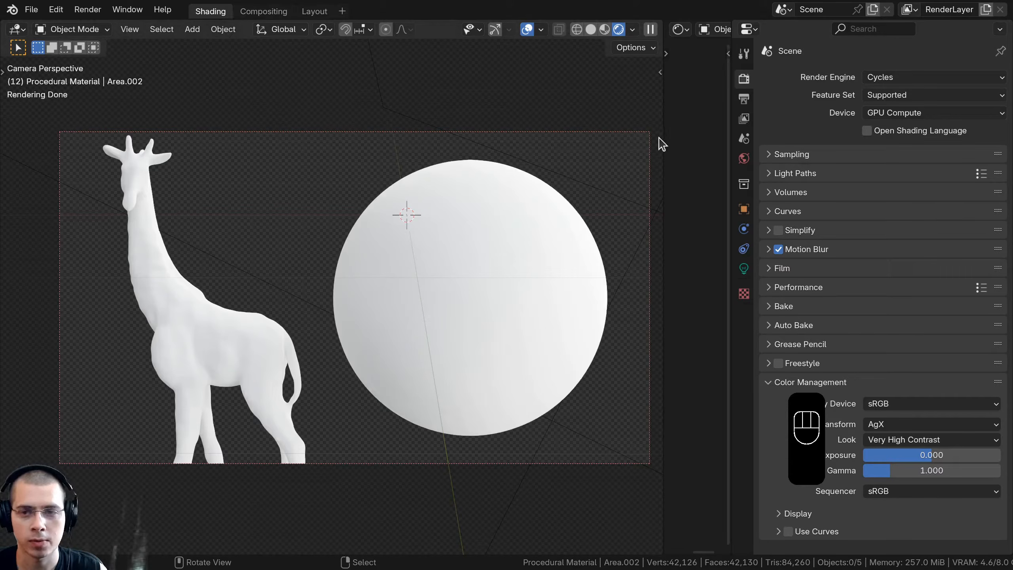
Enlarge the shader editor by narrowing the 3D viewport, keeping the sphere in view
left_click_drag(662, 136, 264, 136)
middle_click_drag(171, 301, 151, 373, "shift")
key("z")
scroll(161, 223, "up", 2)
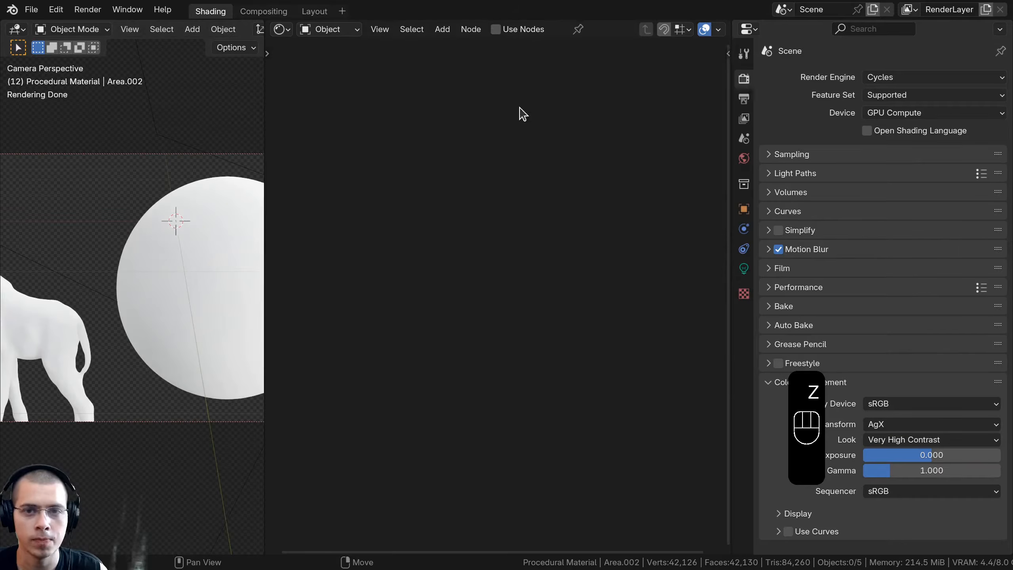
Create a new material on the sphere and name it Giraffe Fur
left_click(185, 235)
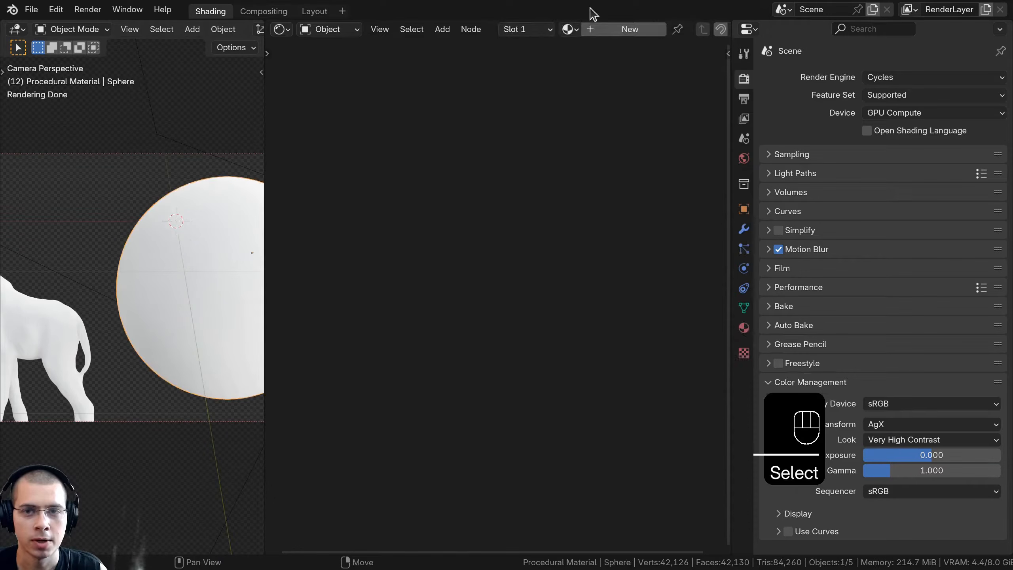
left_click(619, 30)
scroll(682, 32, "down", 3)
double_click(606, 27)
left_click(576, 77)
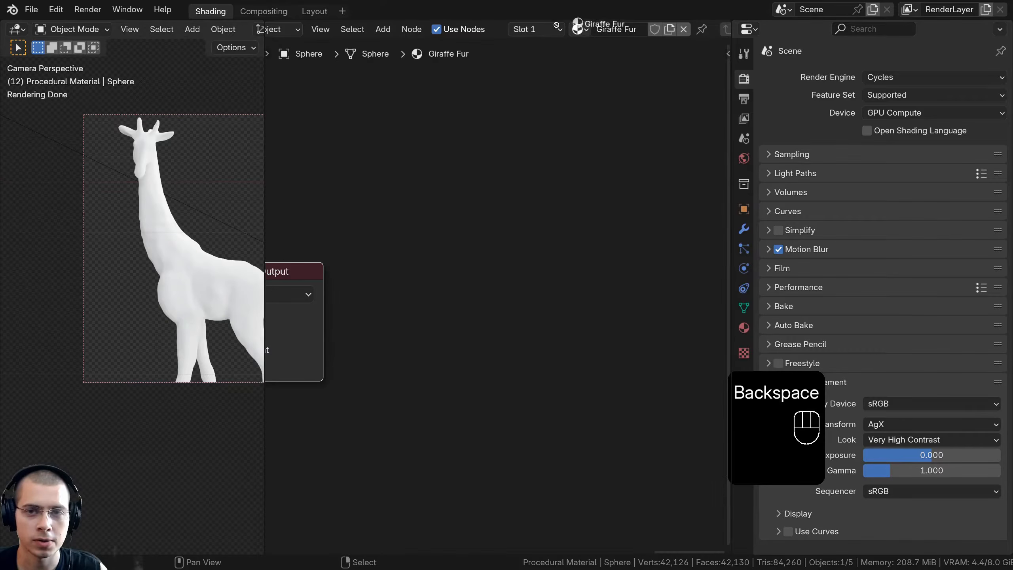
Assign the Giraffe Fur material to the giraffe as well and reselect the sphere
left_click_drag(577, 29, 176, 290)
left_click(198, 284)
scroll(199, 284, "down", 3)
middle_click_drag(253, 273, 160, 293, "shift")
left_click(162, 295)
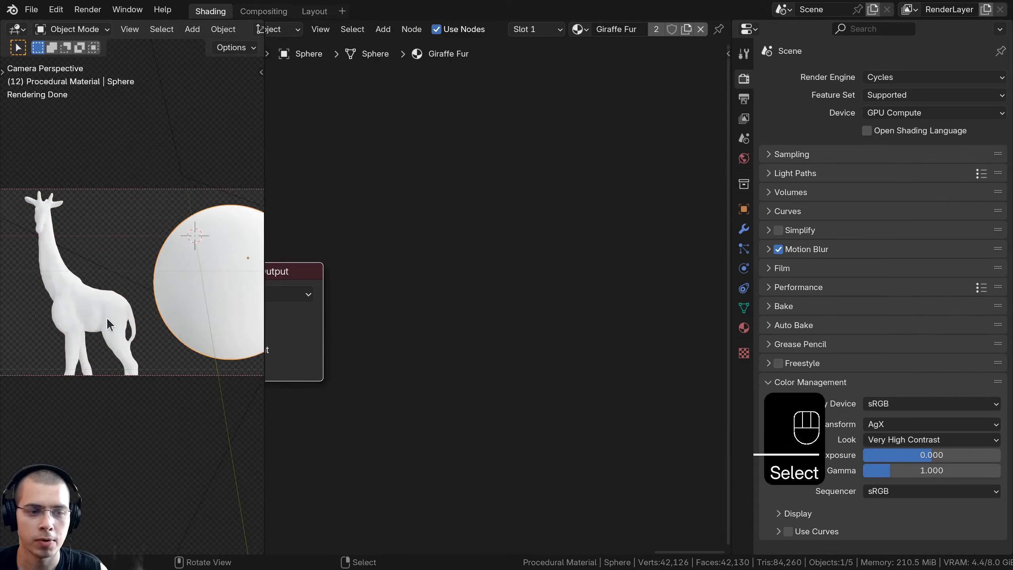
left_click(107, 317)
left_click(191, 299)
Collapse the properties editor to give the shader nodes more room
middle_click_drag(319, 282, 573, 268)
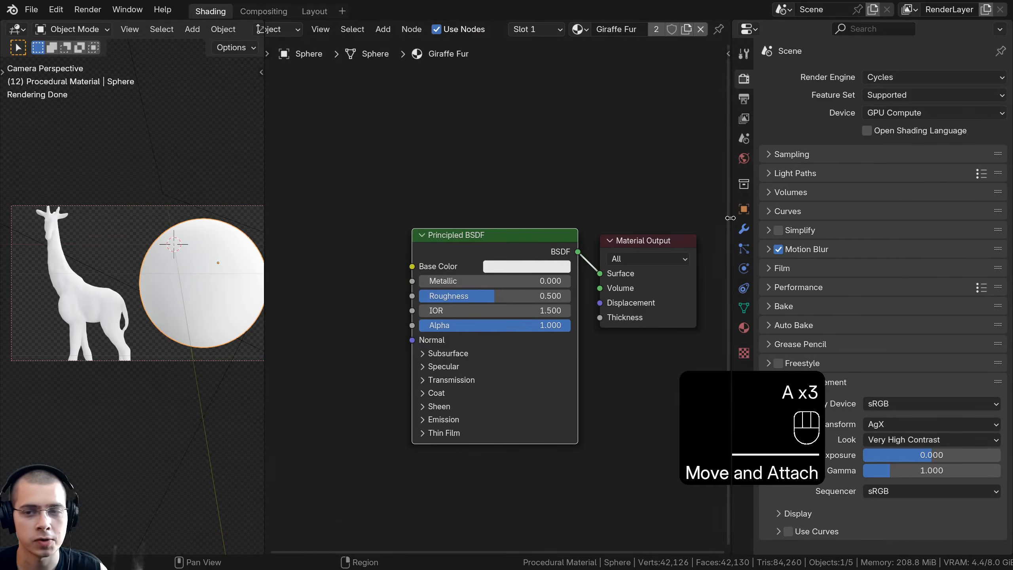
left_click_drag(730, 220, 982, 225)
scroll(614, 260, "up", 1)
key("a")
middle_click_drag(575, 237, 607, 210)
Open the add-on preferences and search for "node" to check the Node Wrangler add-on
left_click(56, 9)
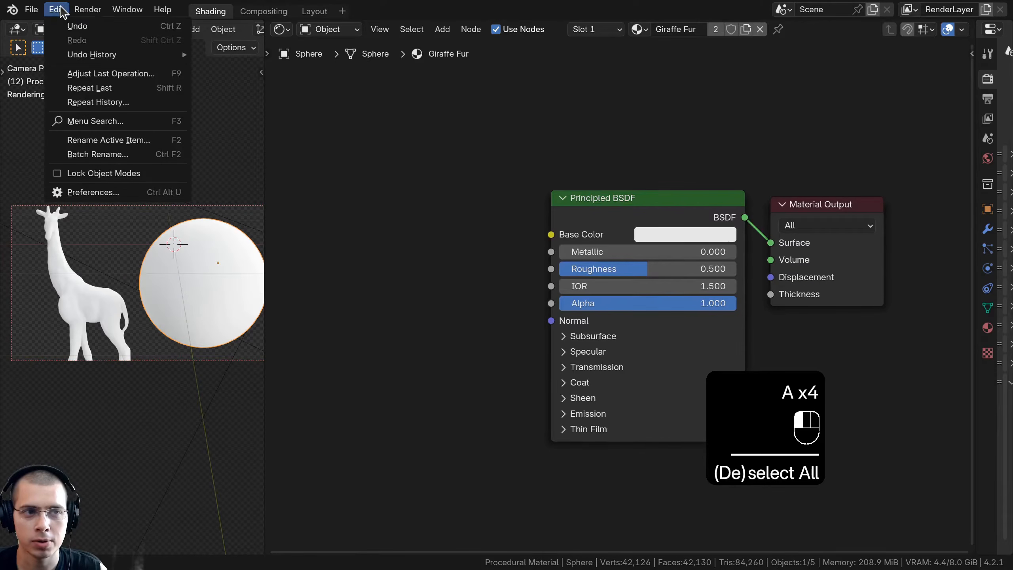
left_click(98, 193)
left_click_drag(283, 40, 355, 58)
left_click(270, 73)
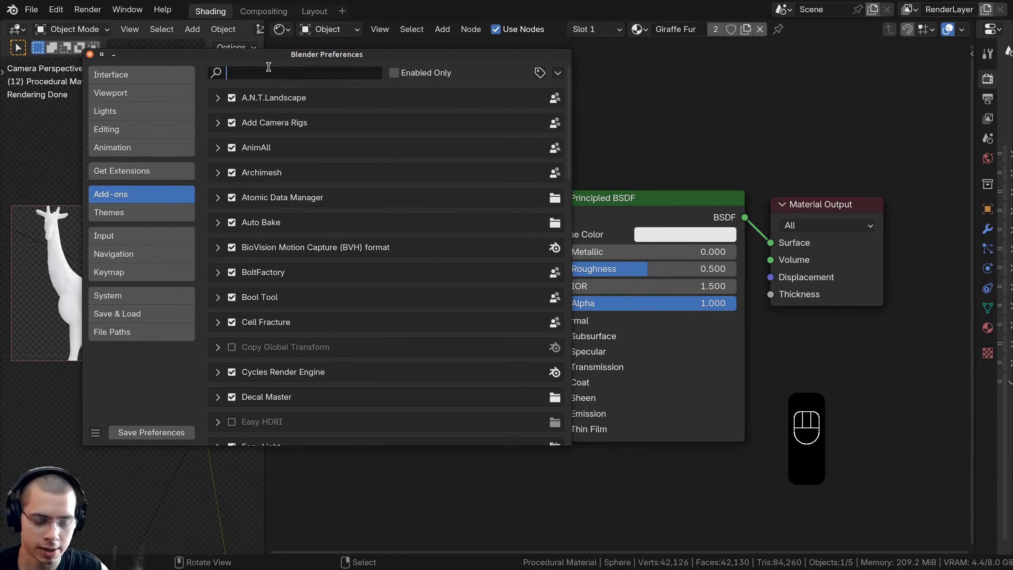
type("node")
key("Return")
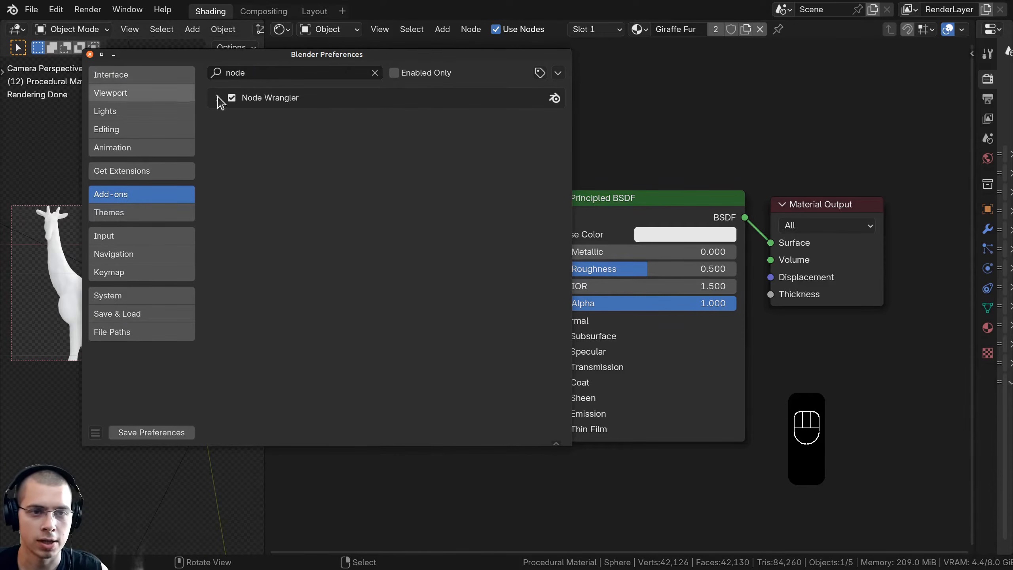
Close the preferences, add a Voronoi Texture node before the Principled BSDF and preview its Distance output on the material
left_click(90, 54)
scroll(564, 204, "down", 4)
middle_click_drag(564, 203, 631, 189)
middle_click_drag(455, 211, 477, 204)
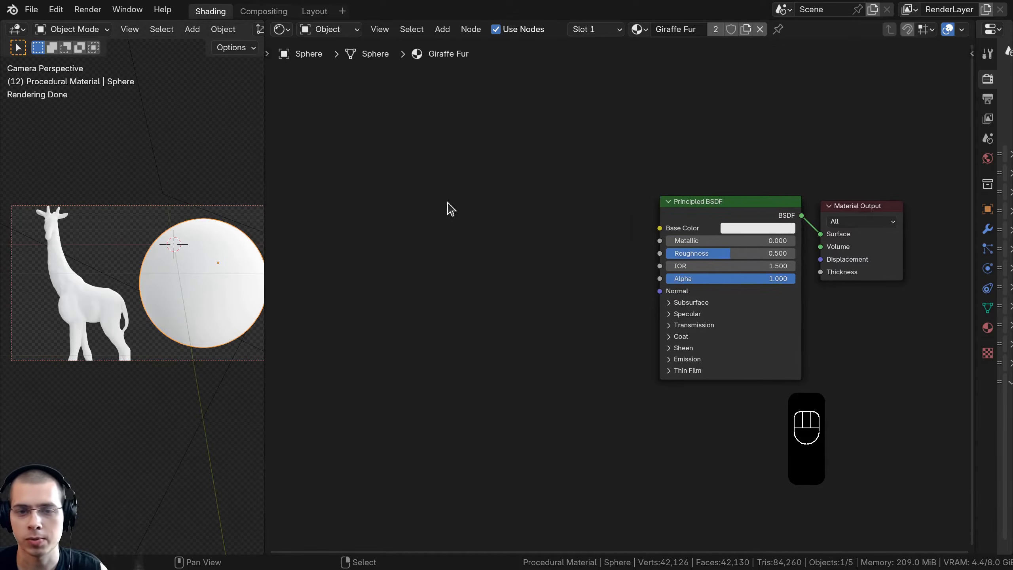
key("shift+a")
left_click(426, 186)
type("vor")
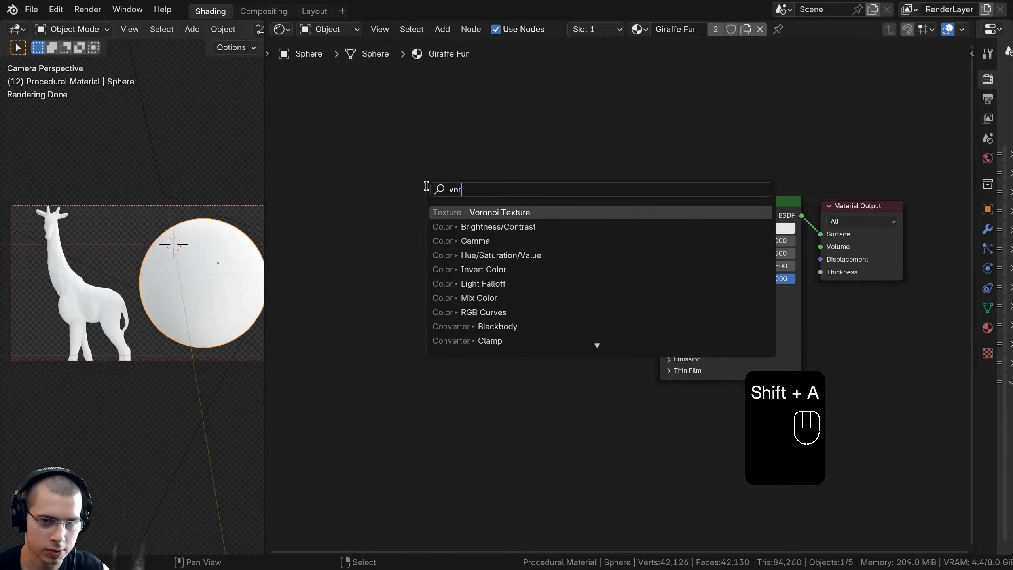
key("Return")
left_click(444, 164)
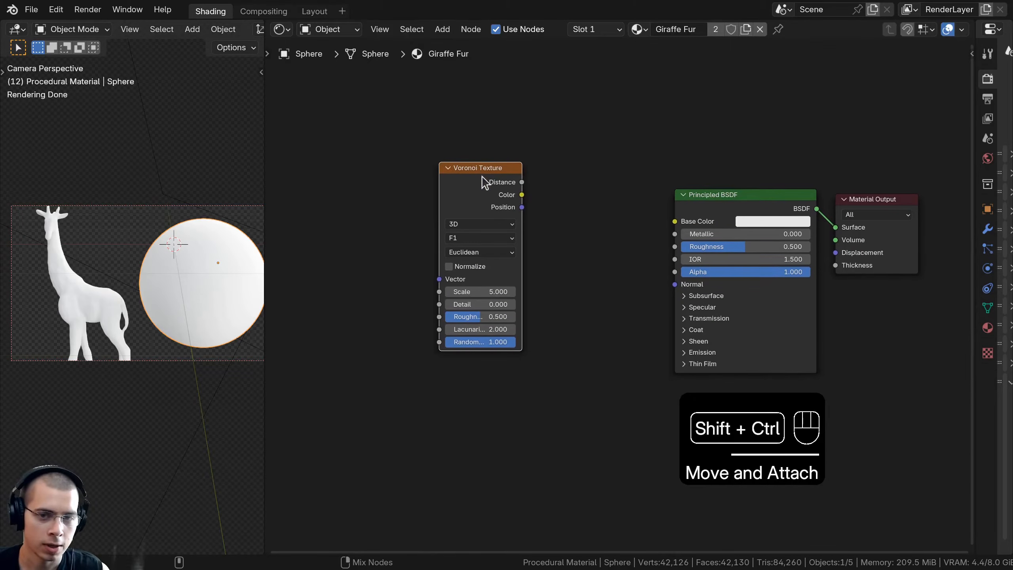
left_click(495, 173, "ctrl+shift")
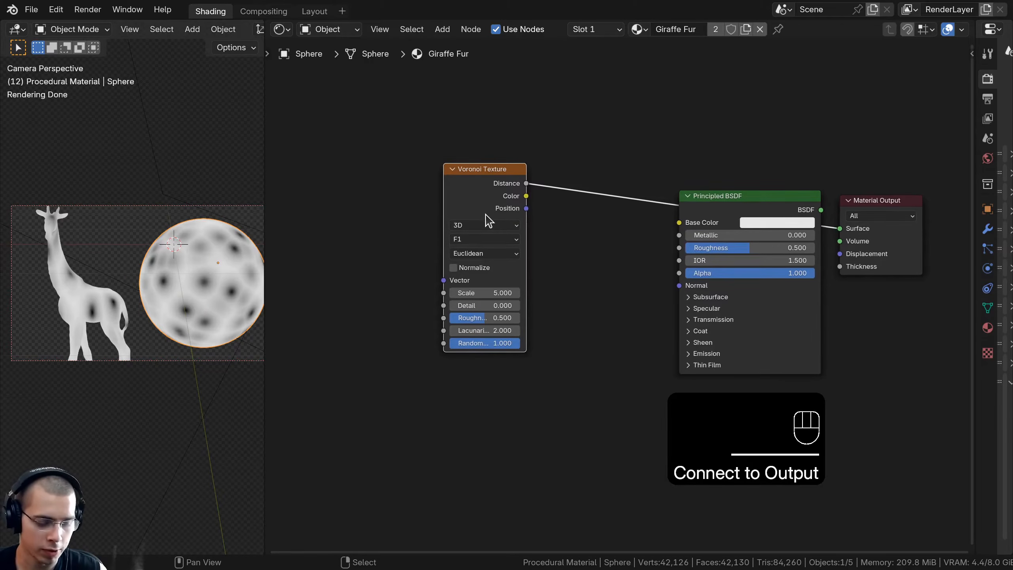
Add Texture Coordinate and Mapping nodes to the Voronoi Texture and drive the mapping with Object coordinates
middle_click_drag(494, 221, 753, 227)
left_click(503, 222, "ctrl")
key("ctrl+t")
scroll(531, 239, "up", 3)
key("a")
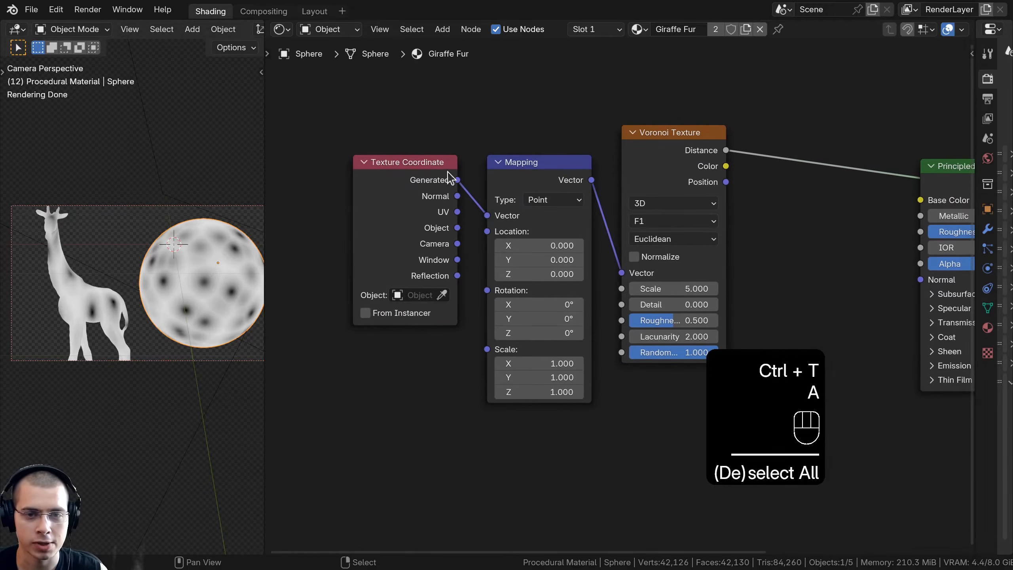
left_click(400, 222)
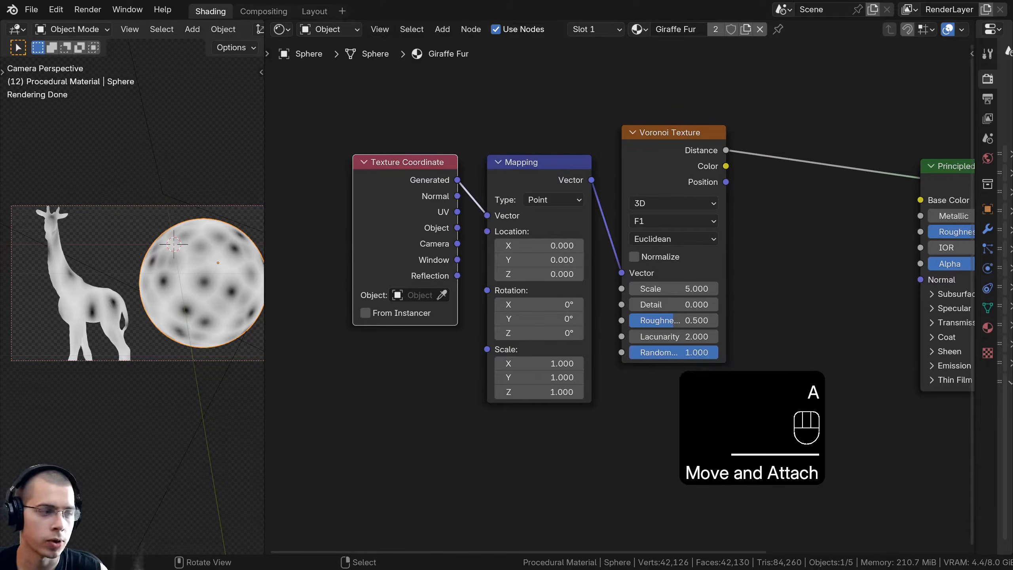
scroll(414, 247, "up", 1)
left_click_drag(445, 222, 477, 208)
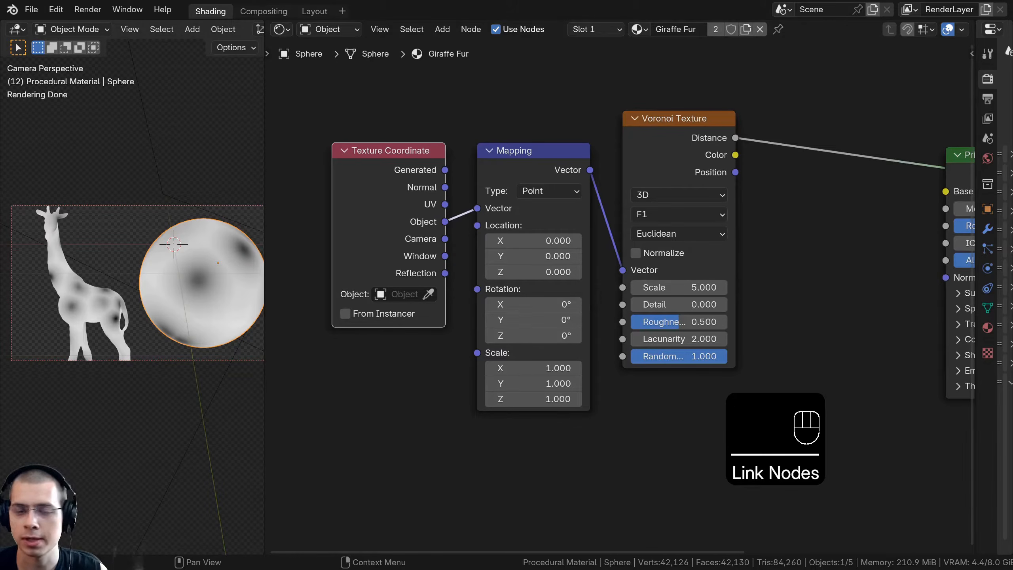
left_click_drag(356, 247, 363, 246)
left_click_drag(504, 174, 498, 171)
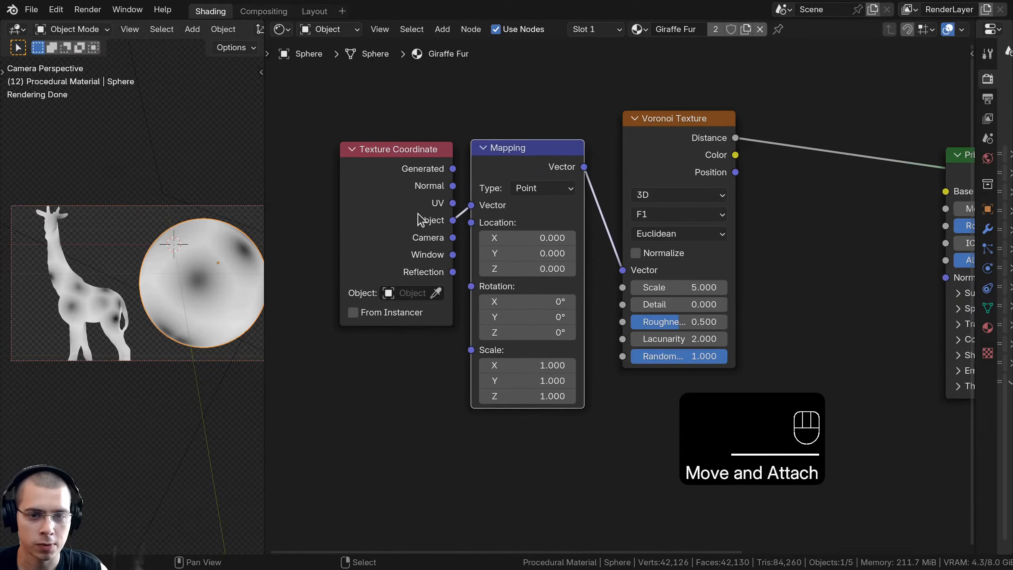
Set the Voronoi Texture's scale to 25 and its feature output to Distance to Edge
scroll(570, 235, "down", 1)
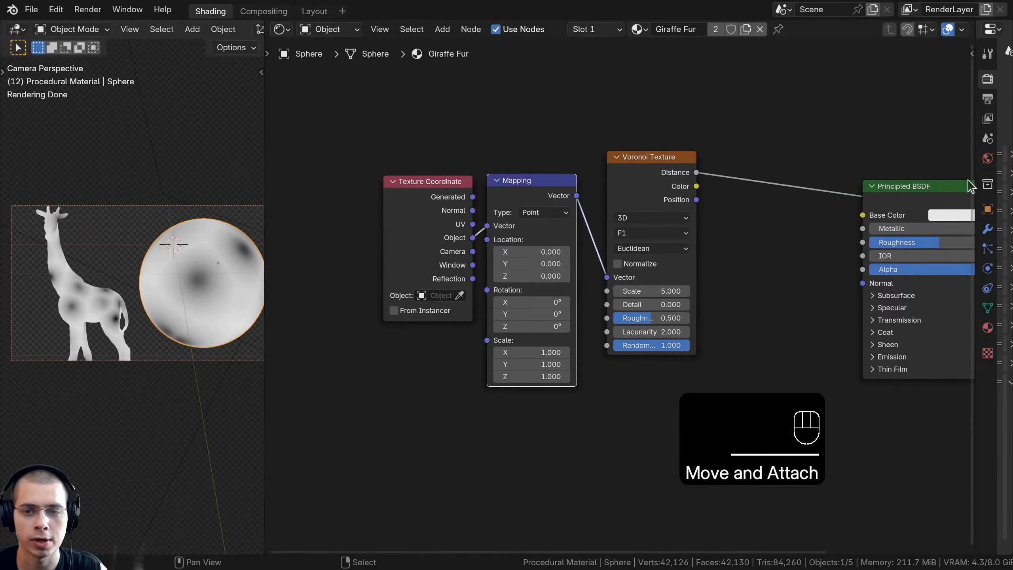
scroll(825, 311, "up", 1)
left_click(594, 285)
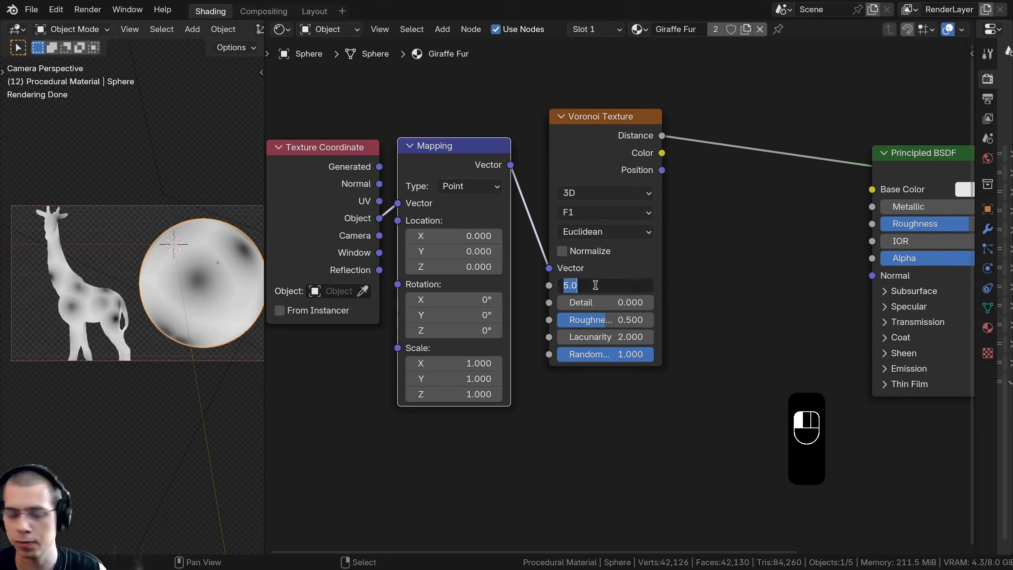
type("25")
key("Return")
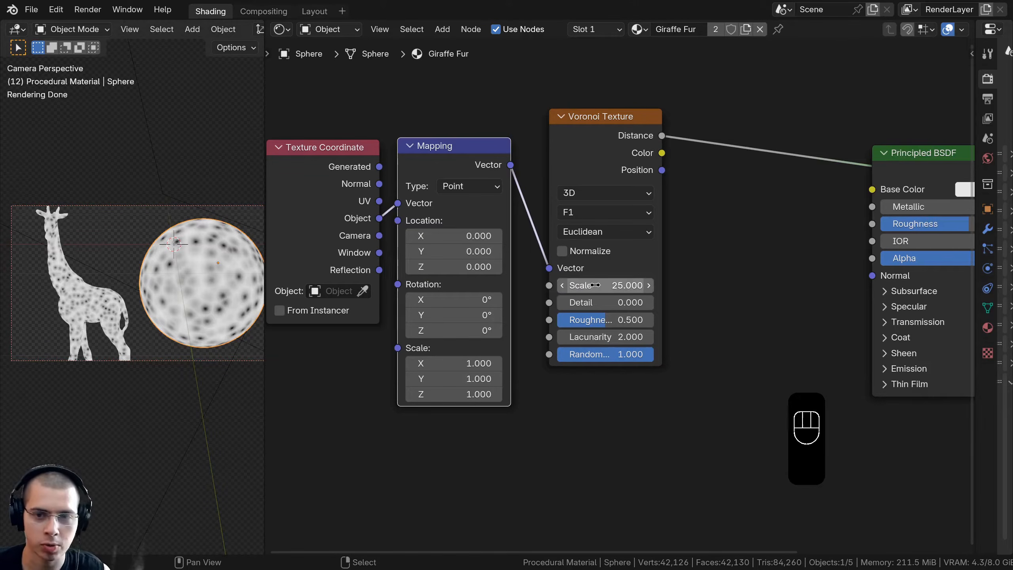
left_click(594, 213)
left_click(591, 300)
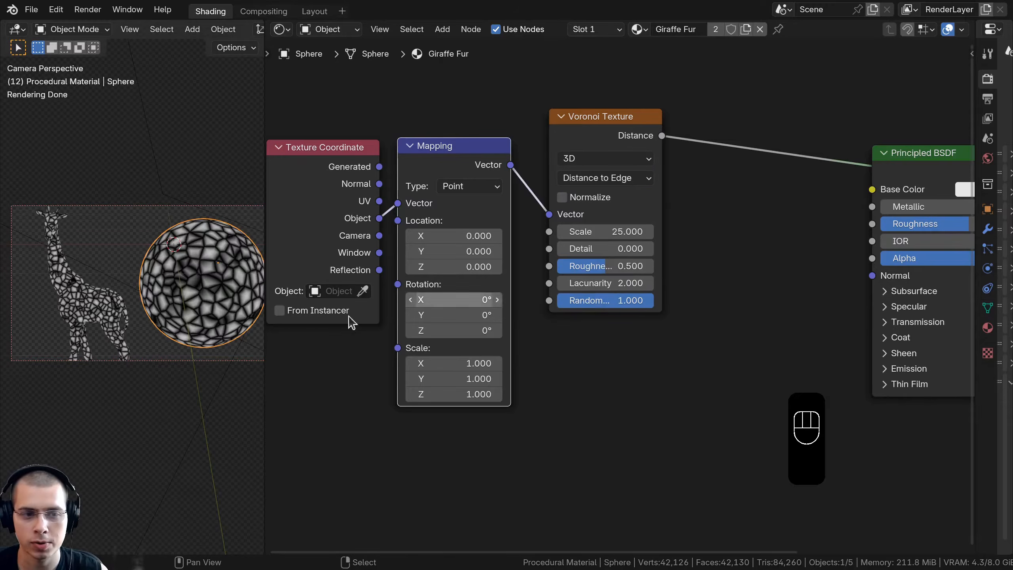
Make room beside the Mapping node and insert a Noise Texture between it and the Voronoi Texture
scroll(166, 315, "up", 2)
scroll(436, 269, "down", 2)
middle_click_drag(437, 270, 528, 270)
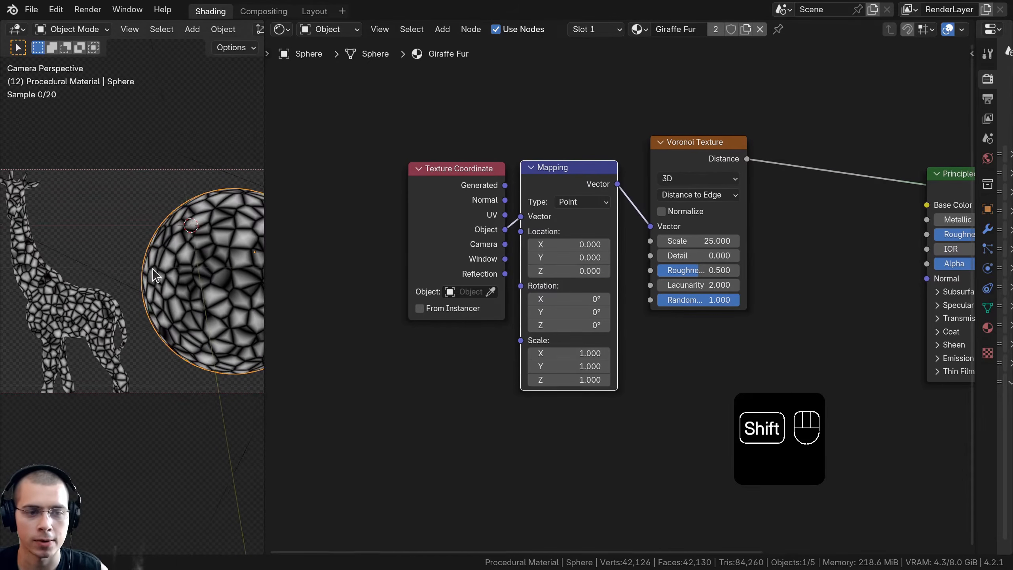
middle_click_drag(178, 256, 146, 262, "shift")
scroll(338, 265, "down", 1)
left_click_drag(486, 160, 568, 227)
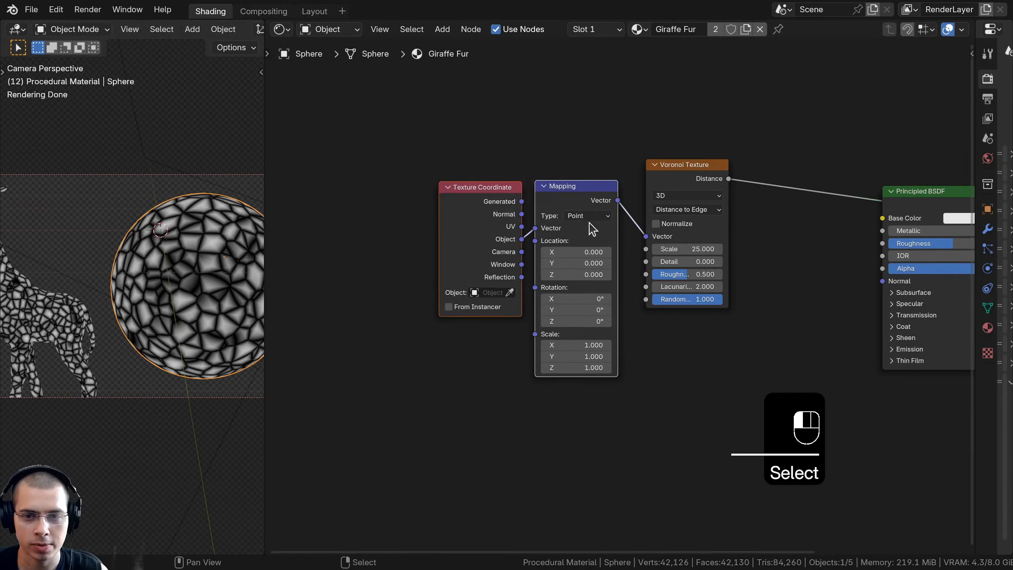
key("g")
key("shift+a")
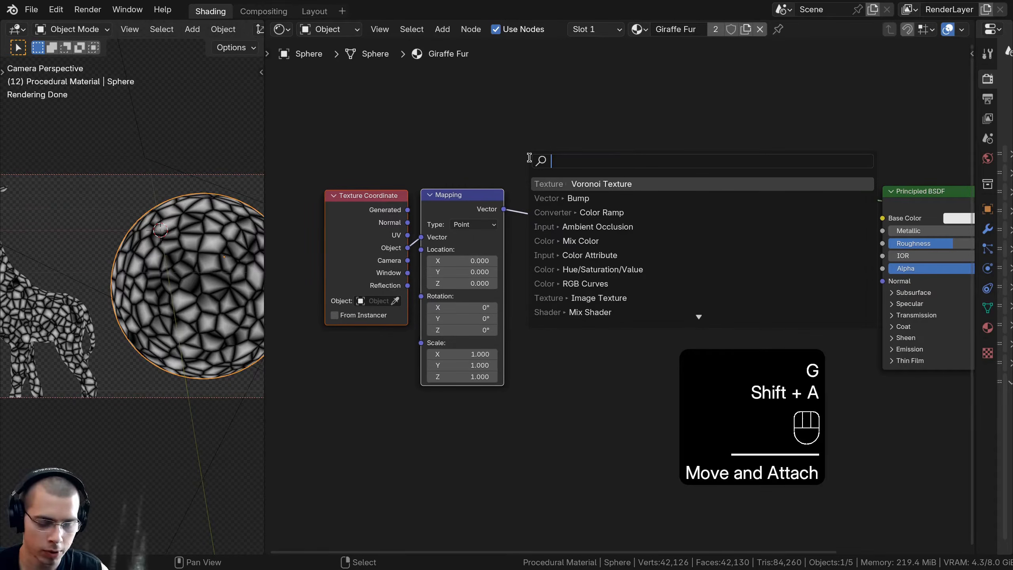
type("noi")
left_click(585, 185)
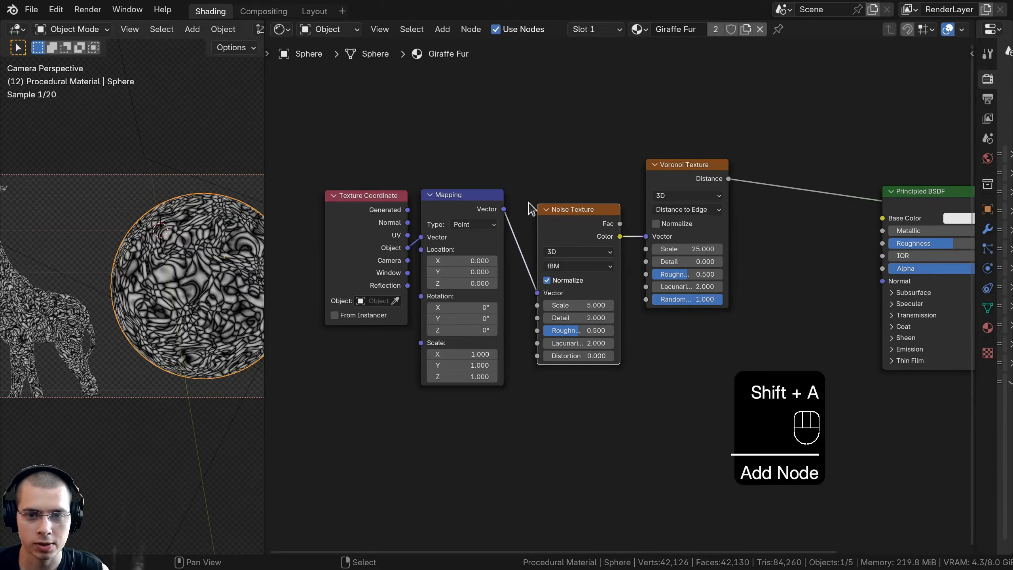
left_click(525, 206)
scroll(561, 211, "up", 1)
left_click_drag(562, 211, 535, 193)
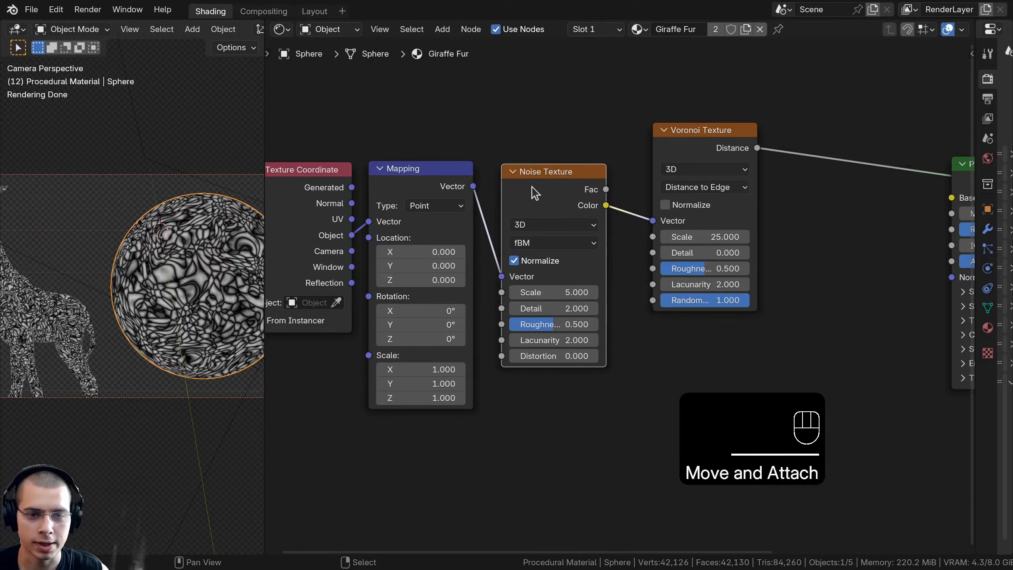
Set the Noise Texture's scale to 8 and detail to 8
middle_click_drag(209, 251, 141, 292, "shift")
scroll(152, 280, "up", 3)
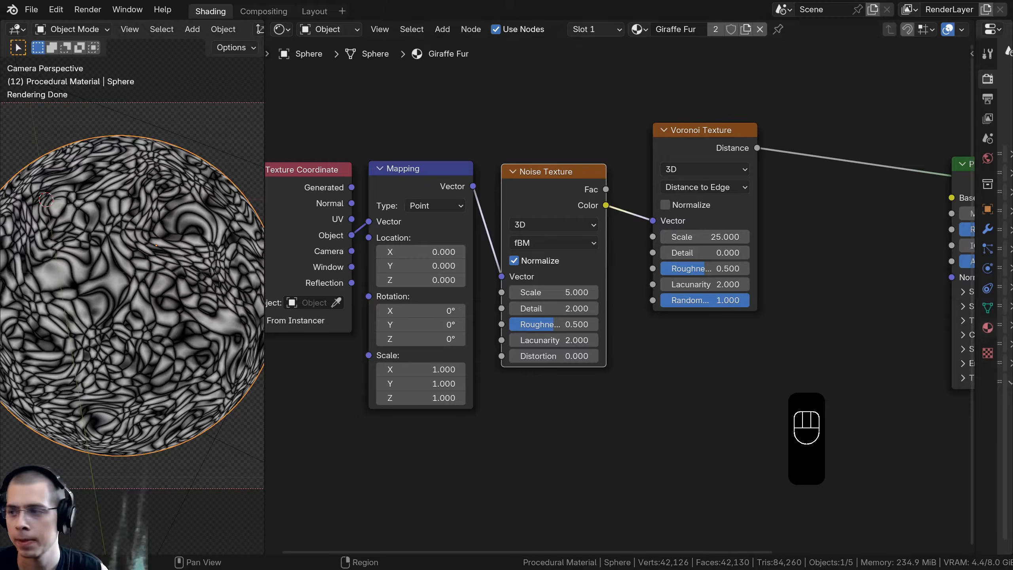
scroll(613, 418, "up", 1)
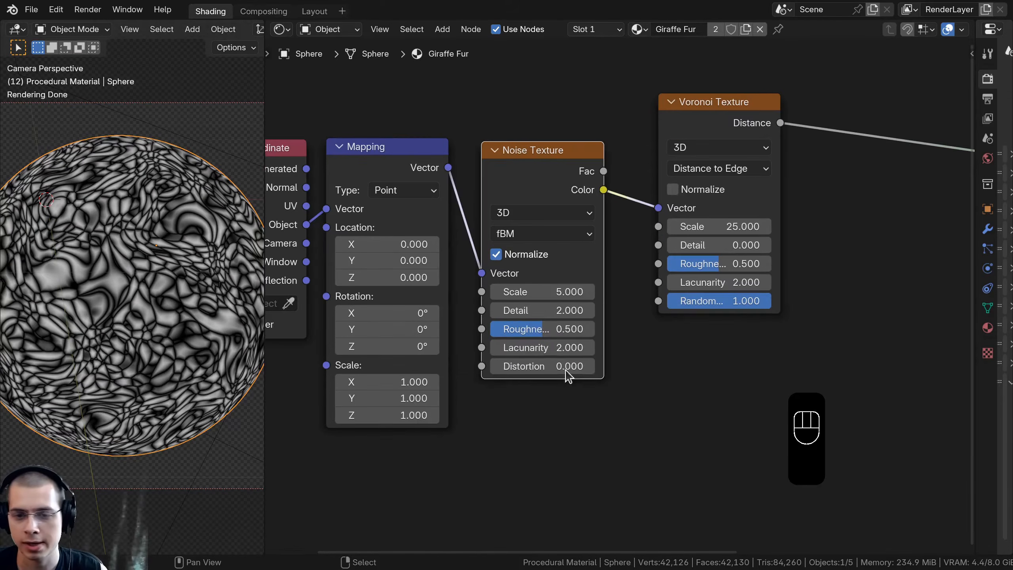
left_click(541, 292)
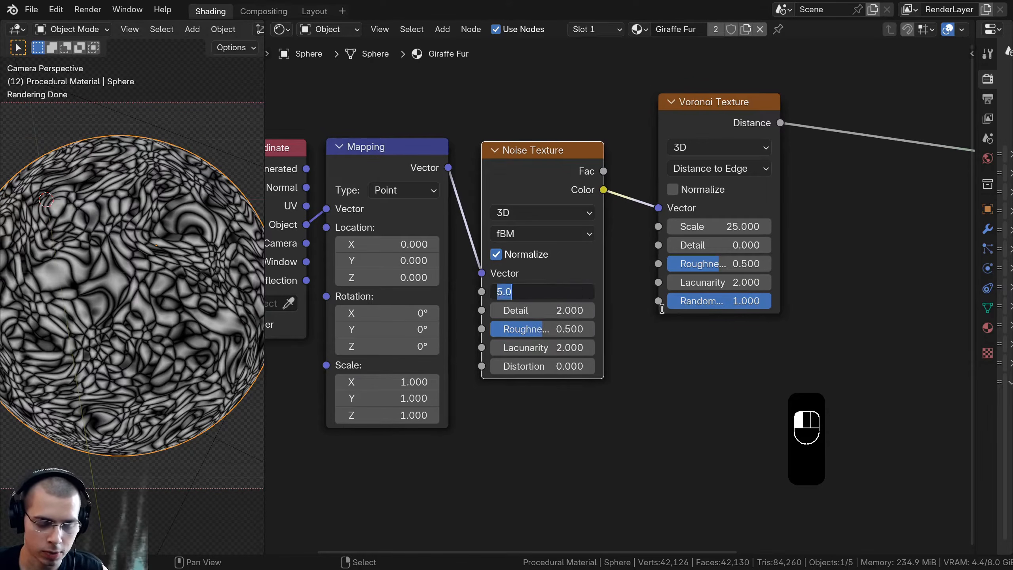
type("8")
key("Tab")
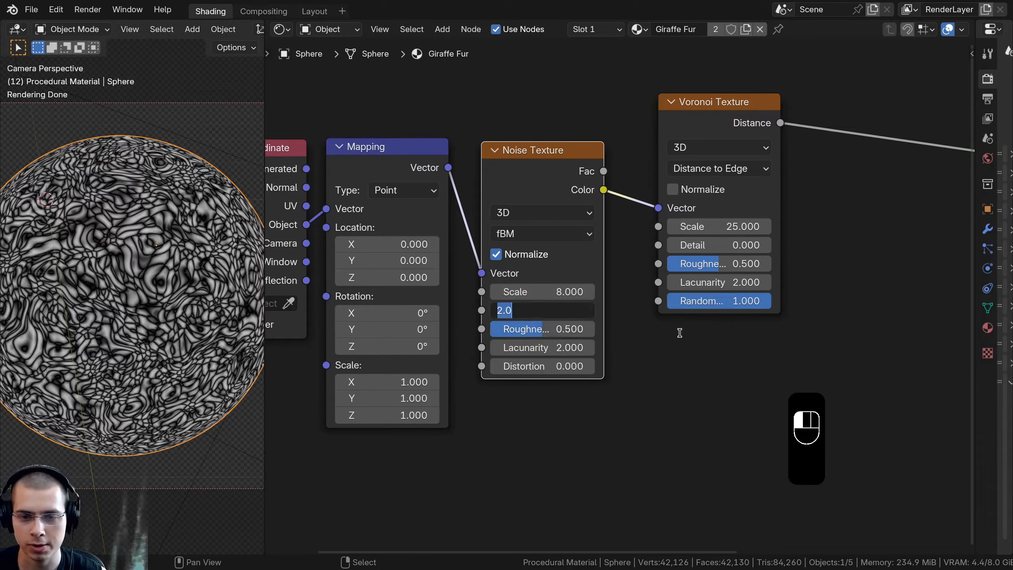
type("8")
key("Return")
Move the coordinate, mapping and noise nodes aside and insert a Mix Color node between the Noise and Voronoi textures
scroll(820, 342, "down", 2)
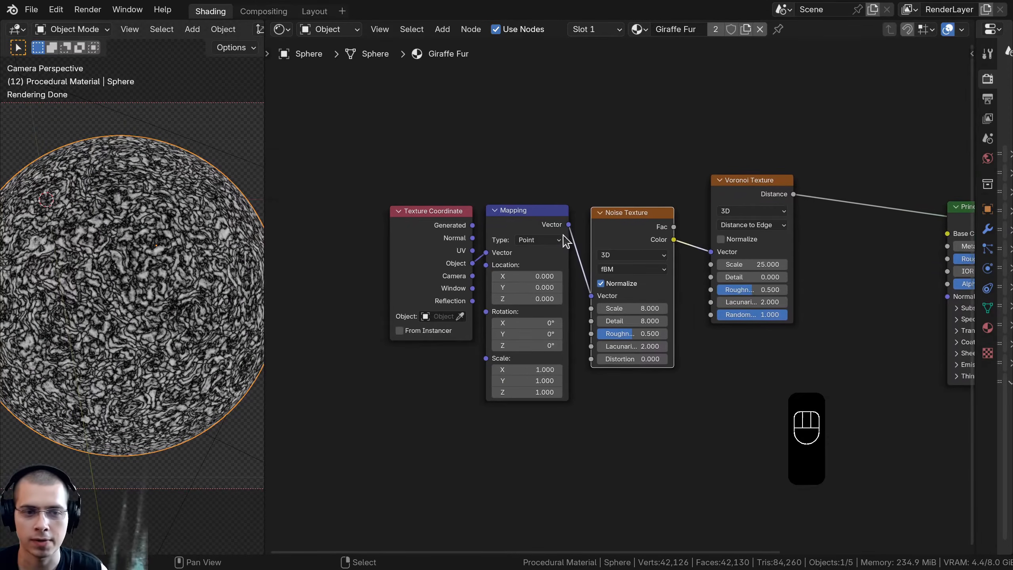
scroll(142, 266, "up", 3)
scroll(142, 266, "down", 3)
middle_click_drag(585, 224, 515, 243)
left_click_drag(372, 152, 574, 238)
key("g")
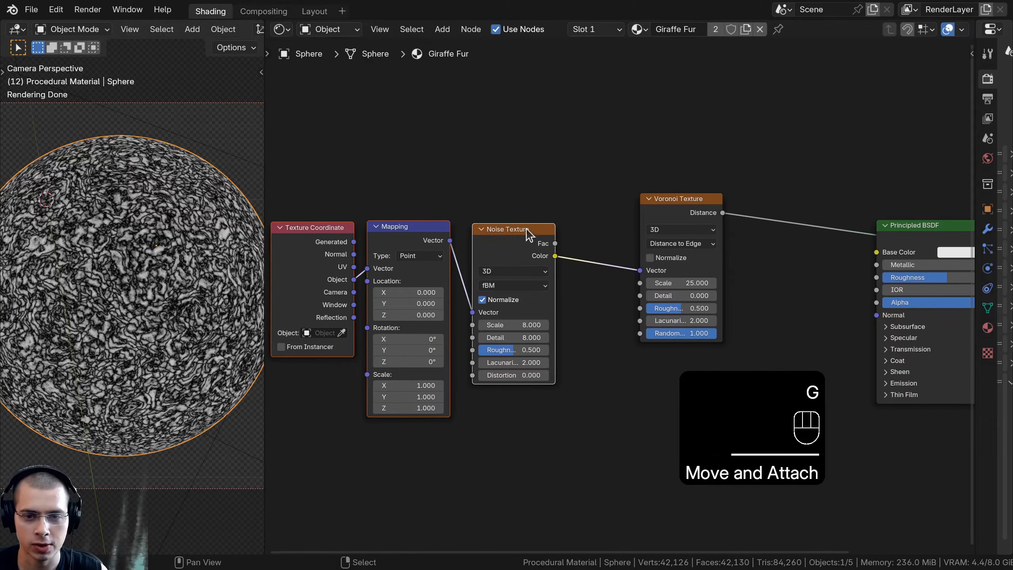
key("shift+a")
left_click(560, 212)
type("mix")
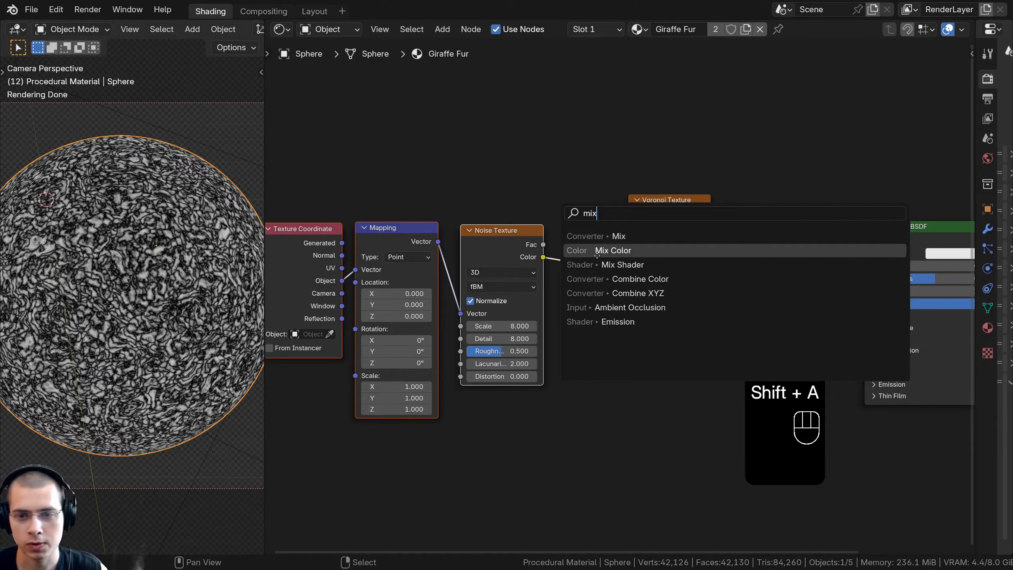
left_click(614, 251)
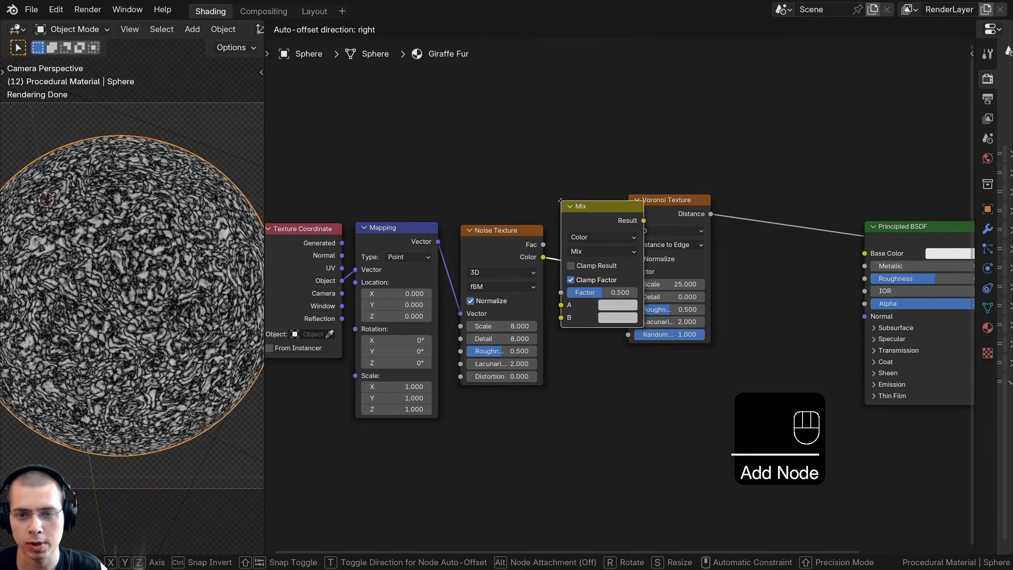
left_click(562, 204)
scroll(595, 219, "up", 1)
middle_click_drag(559, 317, 582, 320)
Link the Mapping vector to the Mix node's A input and the noise Fac to B, and rearrange the nodes
scroll(559, 315, "down", 4)
left_click(449, 249)
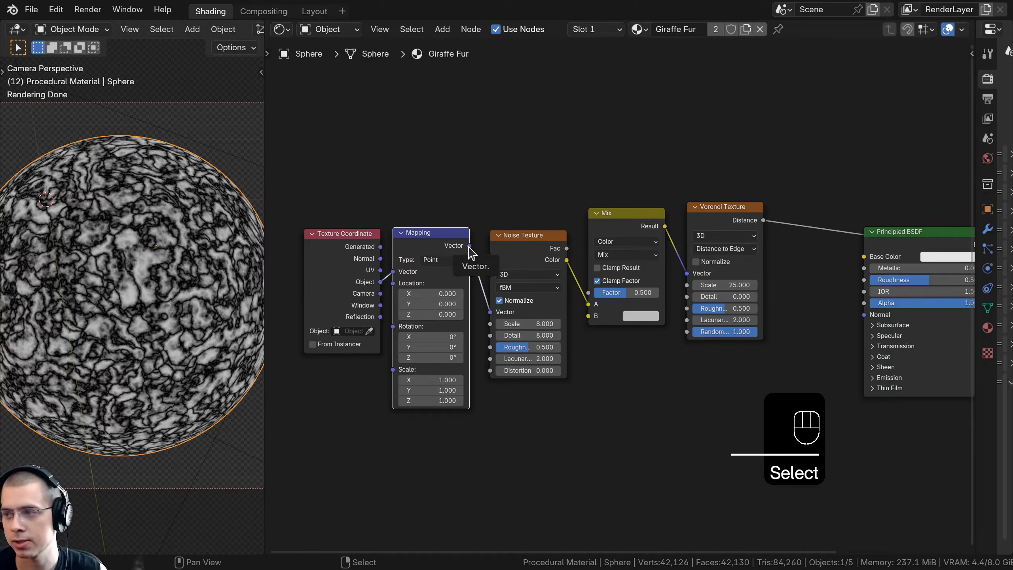
left_click_drag(469, 246, 590, 304)
left_click_drag(533, 252, 570, 328)
scroll(417, 337, "up", 2)
left_click_drag(582, 197, 603, 184)
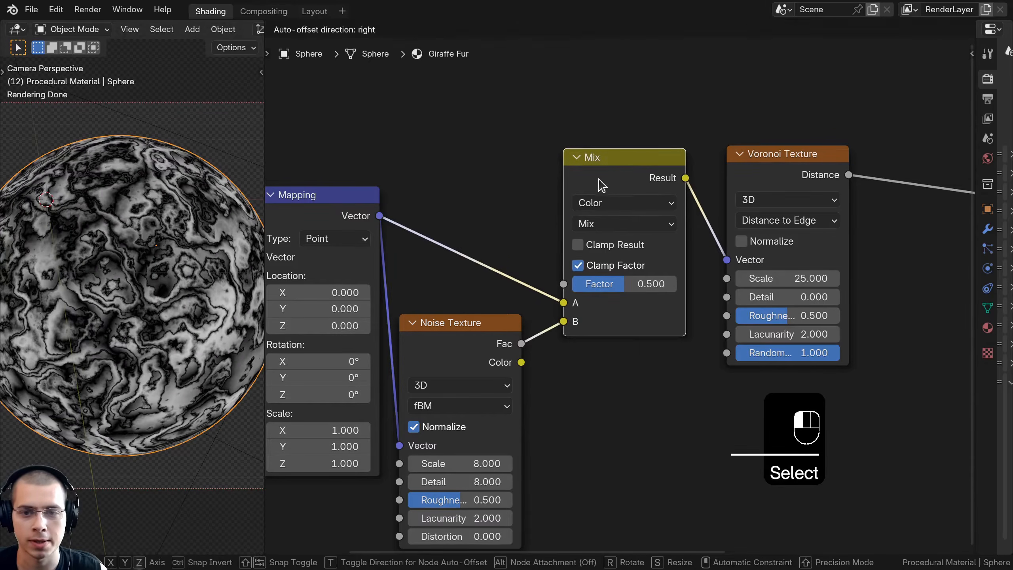
Set the Mix node's blending mode to Linear Light and its factor to 0.03
left_click(604, 225)
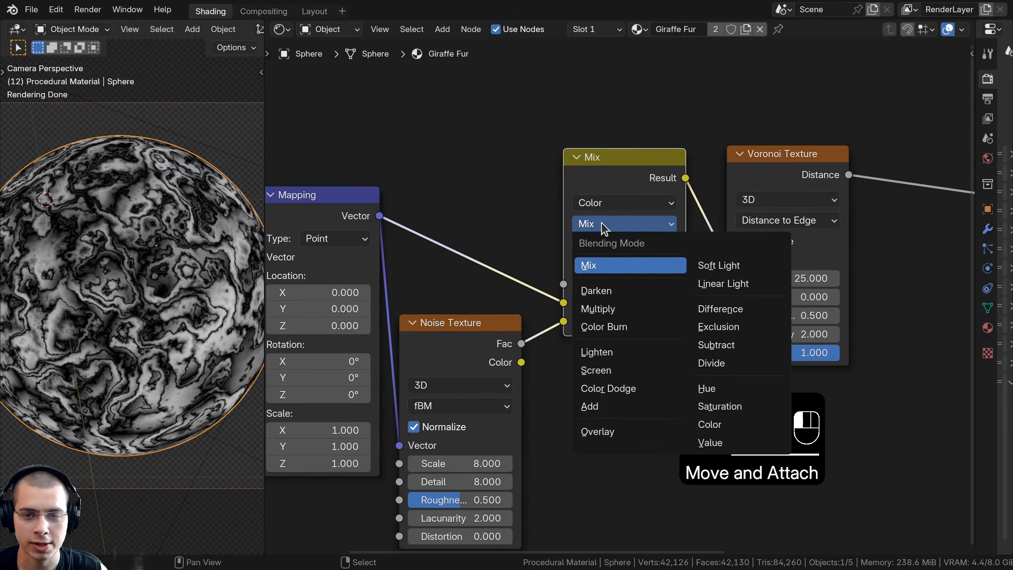
left_click(724, 283)
left_click_drag(634, 284, 614, 289)
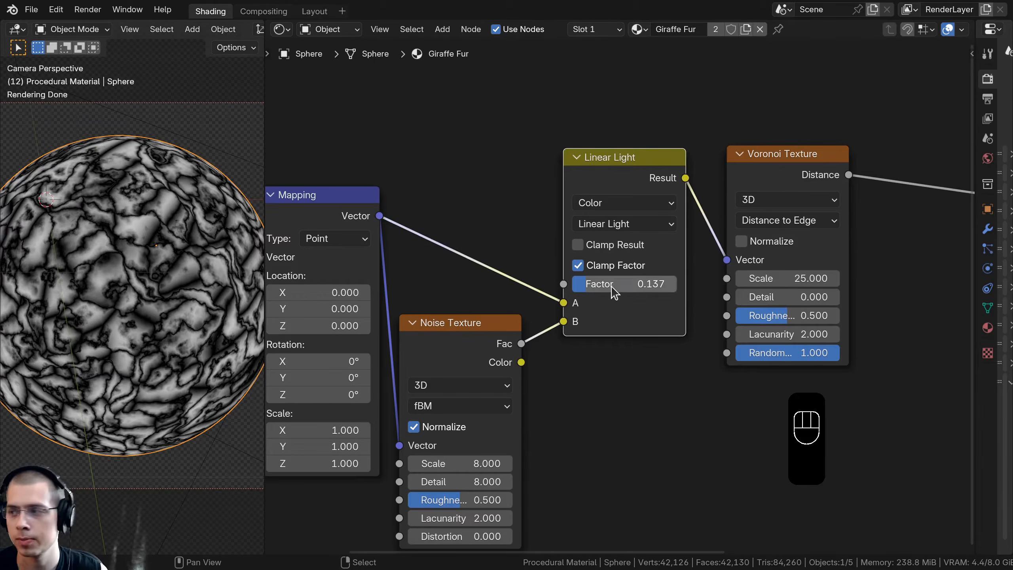
left_click(613, 286)
type(".03")
key("Return")
Insert a Color Ramp between the Voronoi Texture and the Material Output and move its white stop to about 0.505
scroll(163, 276, "up", 8)
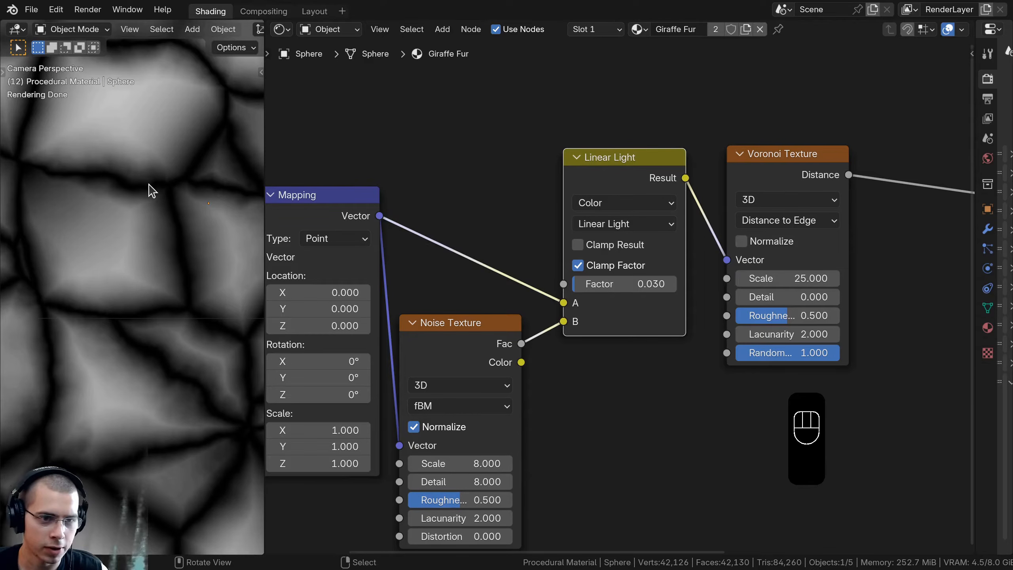
scroll(119, 350, "down", 8)
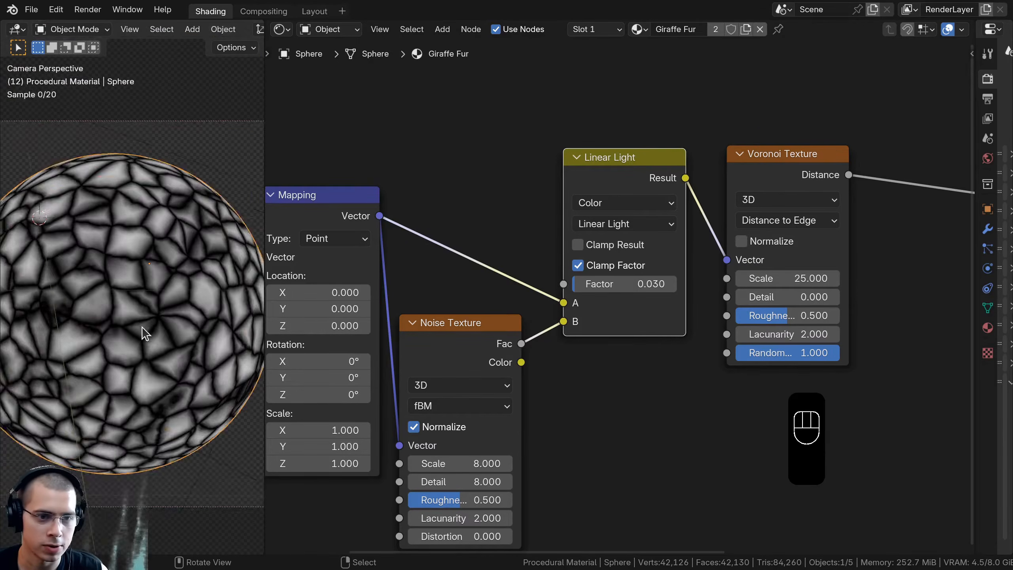
scroll(333, 254, "down", 4)
key("a")
key("shift+a")
type("col")
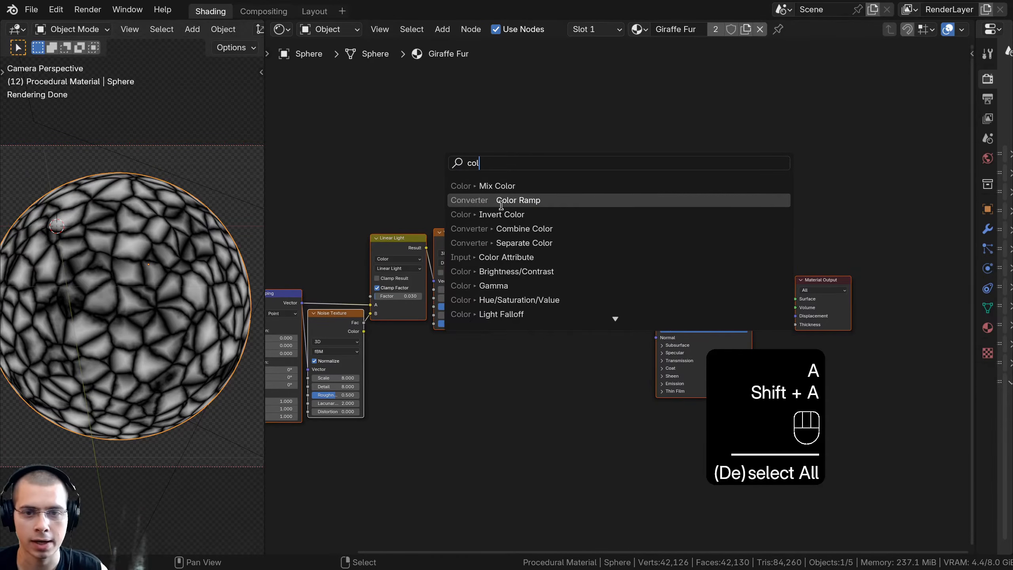
left_click(495, 201)
left_click(559, 172)
scroll(558, 199, "up", 3)
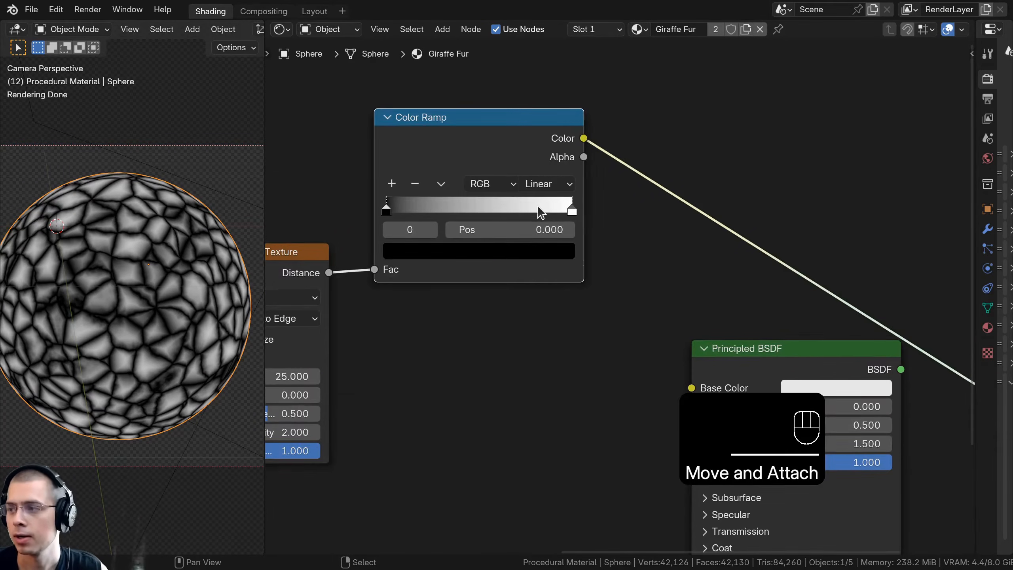
left_click_drag(571, 208, 478, 211)
Insert a Mix Color node after the Color Ramp and link the ramp's color to the Mix node's Factor
scroll(554, 221, "down", 2)
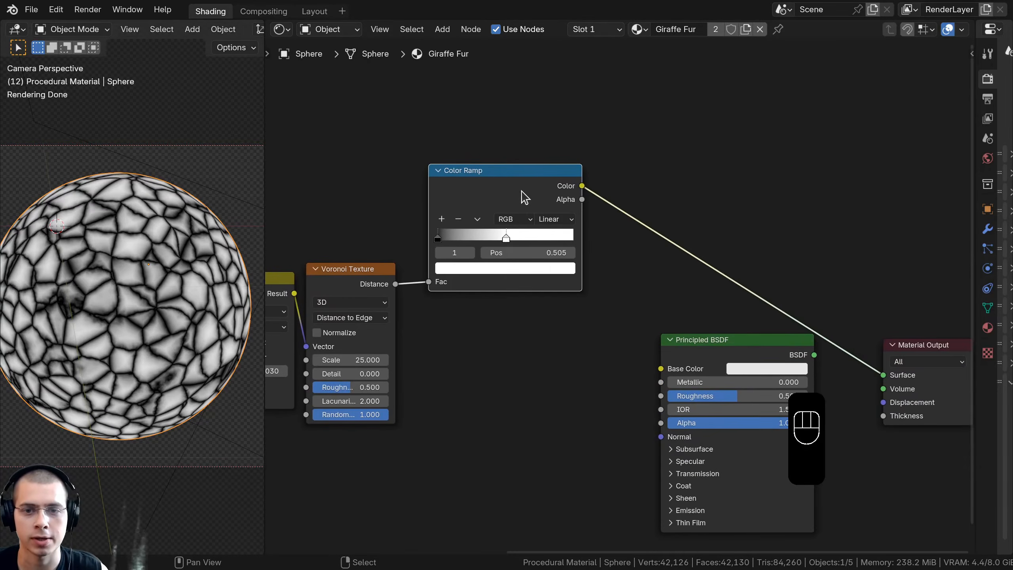
key("shift+a")
left_click(570, 181)
type("mix")
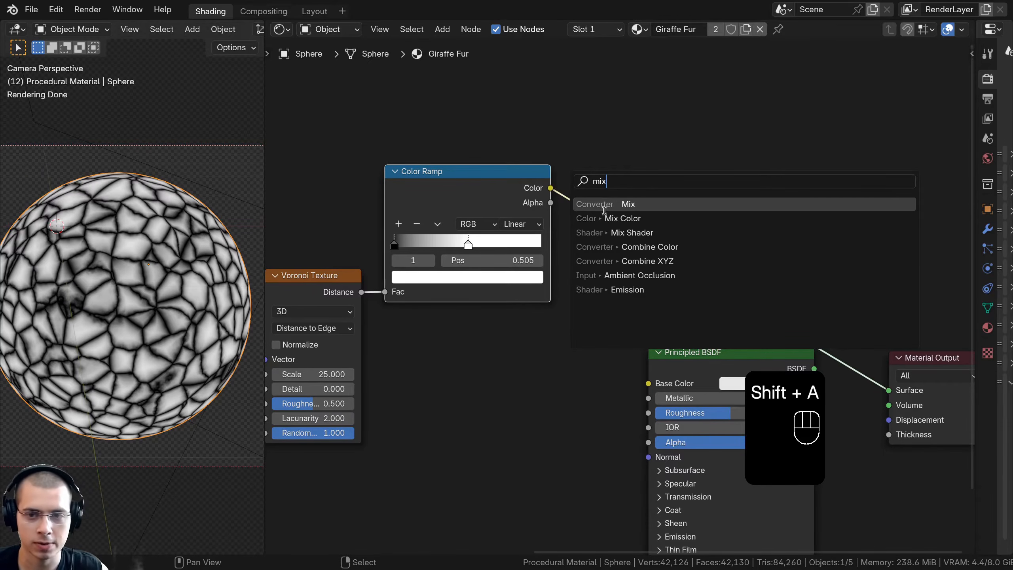
left_click(605, 218)
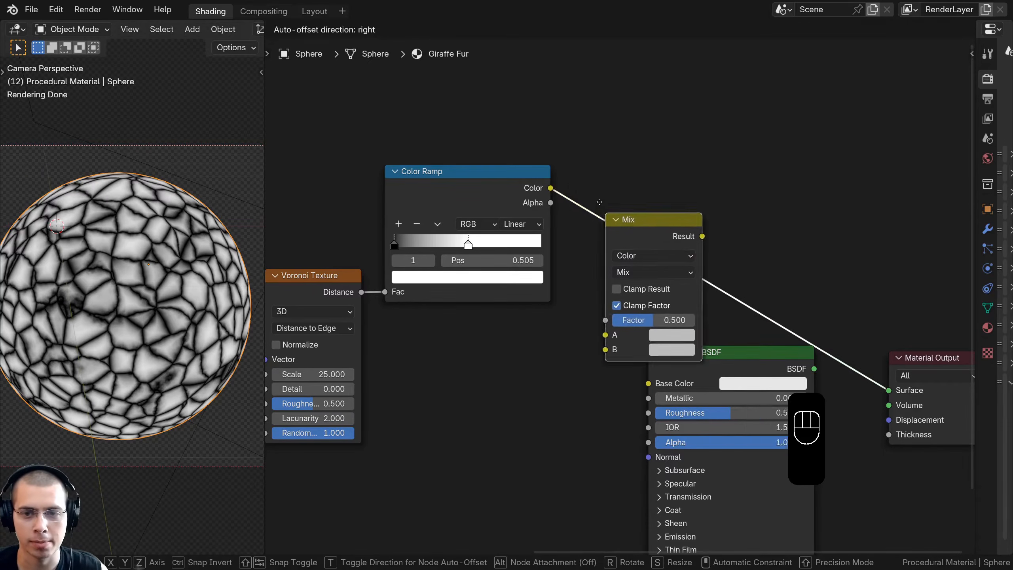
left_click(569, 172)
scroll(459, 168, "up", 4)
left_click(356, 143)
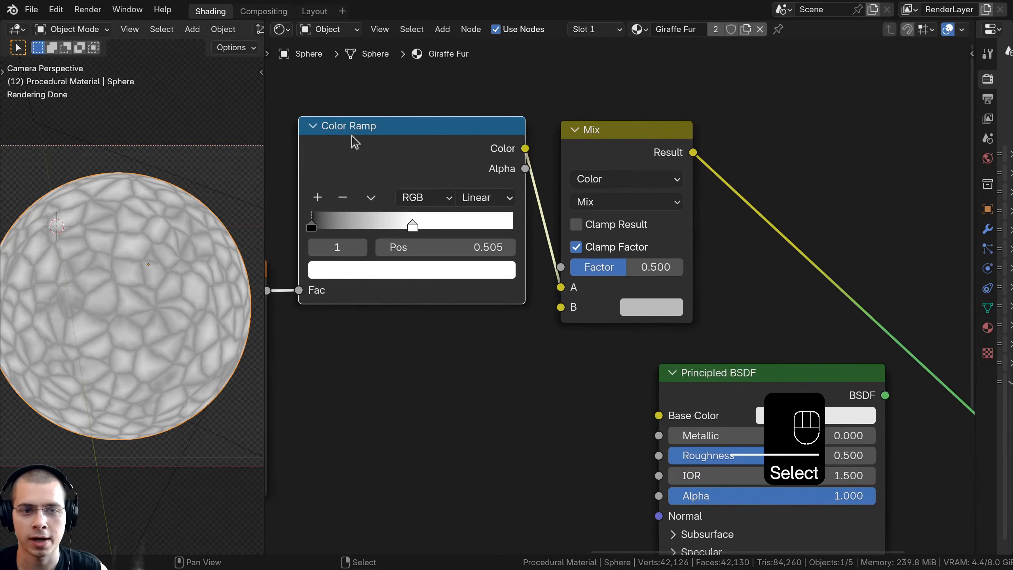
mouse_move(558, 286)
left_mouse_down()
mouse_move(551, 269)
mouse_move(560, 267)
left_mouse_up()
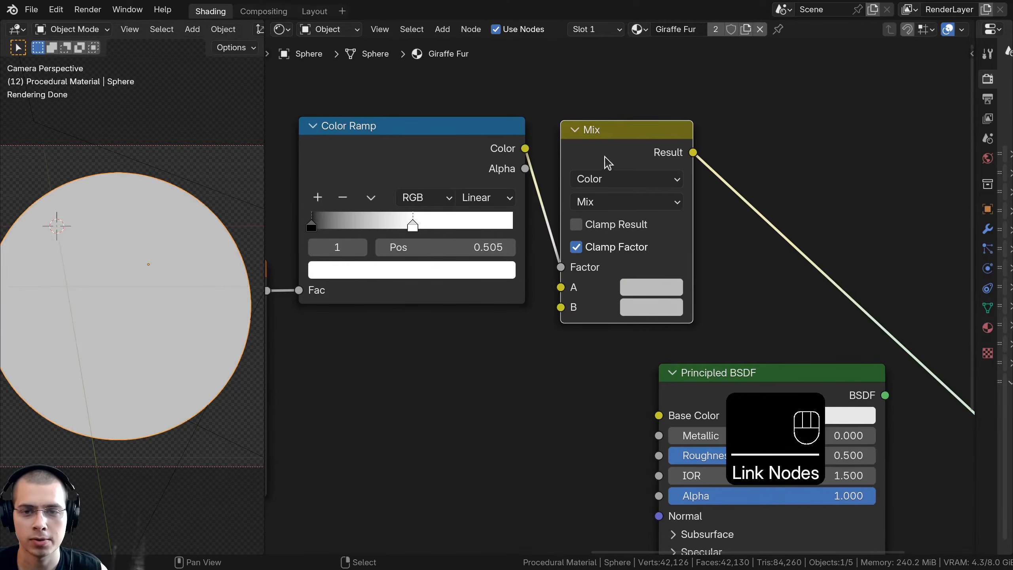
Set the new Mix node's A color to brown 80521C and its B color to black 000000
left_click_drag(605, 161, 596, 155)
left_click(628, 281)
scroll(638, 280, "down", 2)
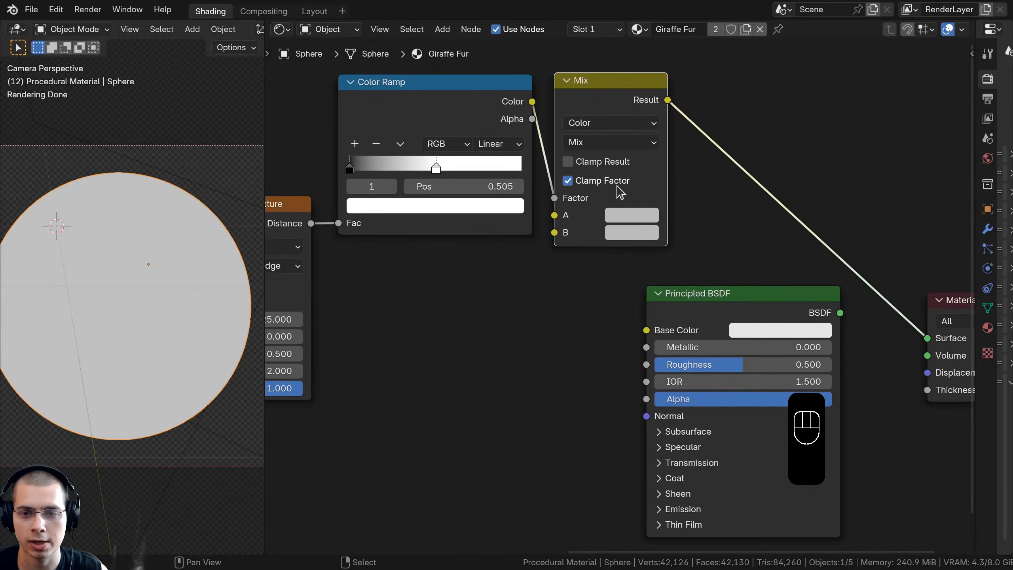
left_click(622, 219)
mouse_move(682, 323)
left_mouse_down()
mouse_move(664, 331)
mouse_move(677, 328)
left_mouse_up()
left_click(632, 233)
scroll(632, 235, "down", 11)
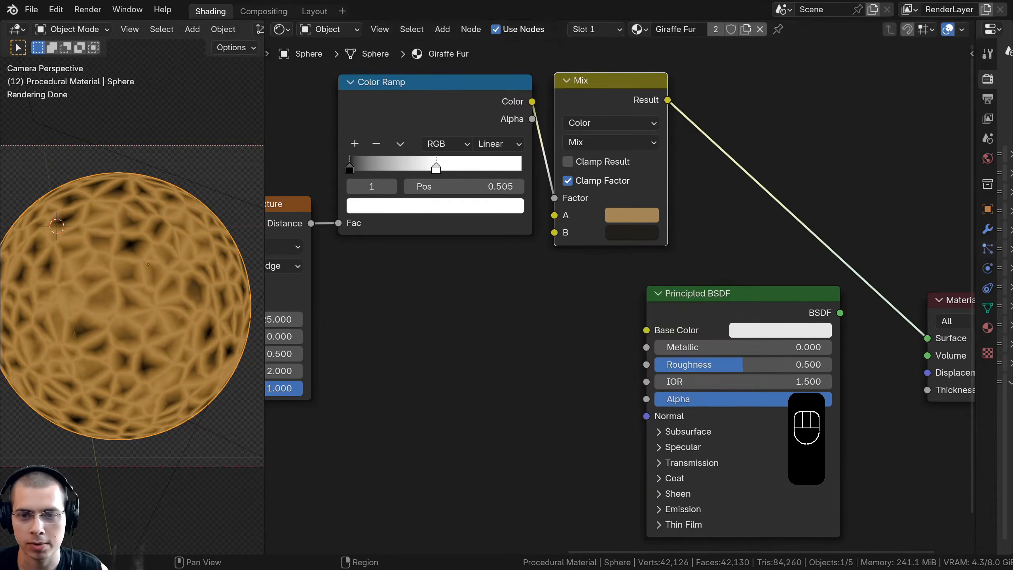
key("ctrl+v")
key("ctrl+v")
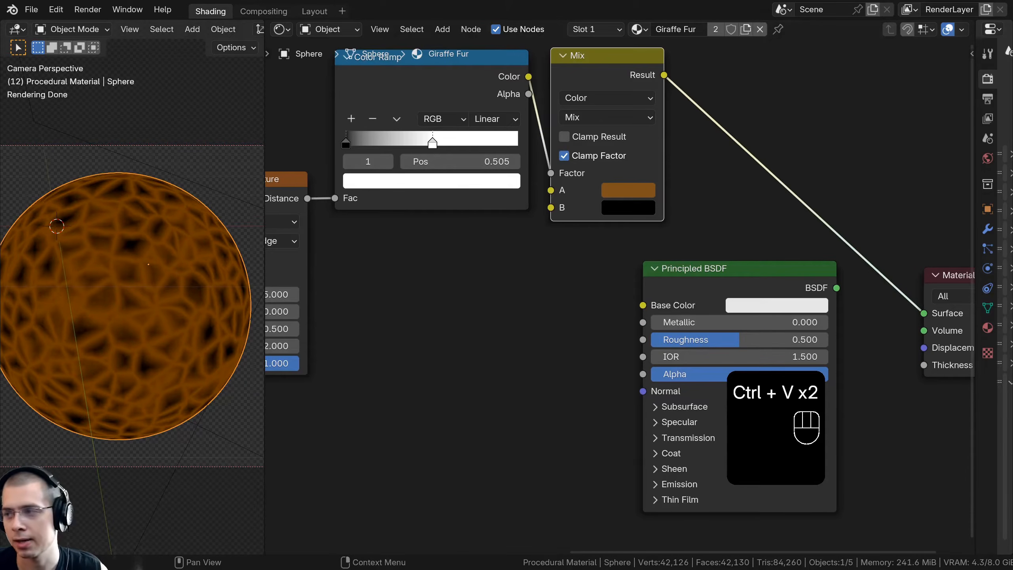
left_click(622, 205)
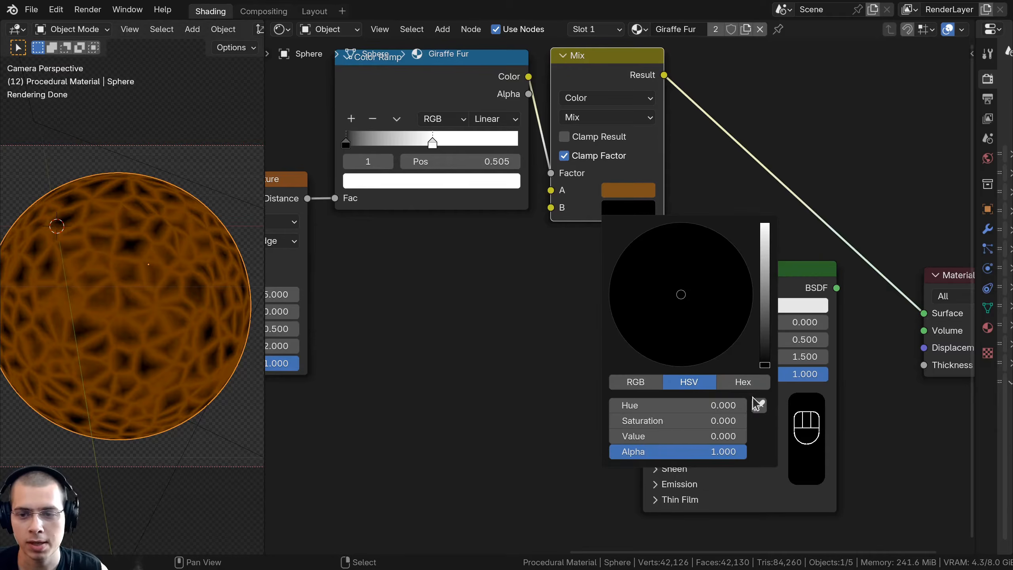
left_click(741, 386)
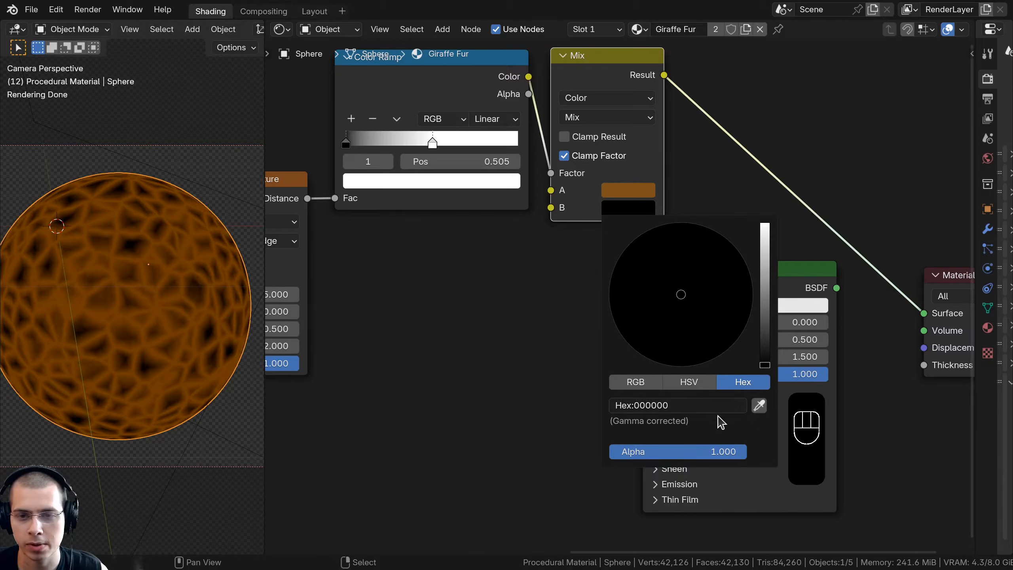
left_click(627, 207)
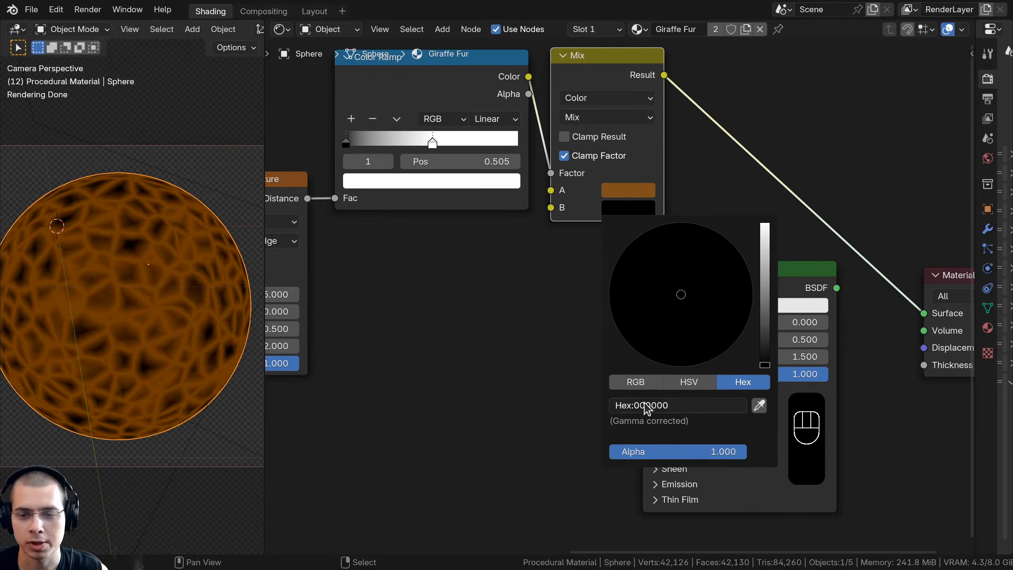
left_click(615, 192)
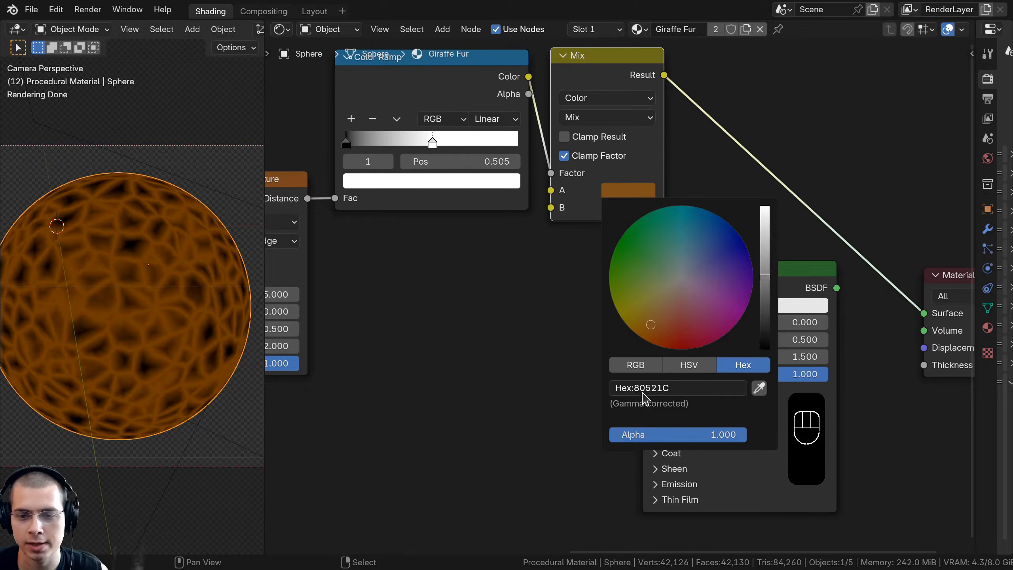
Shift the Principled BSDF and Material Output aside and insert a Hue/Saturation/Value node between the Voronoi Texture and Color Ramp
scroll(456, 323, "down", 4)
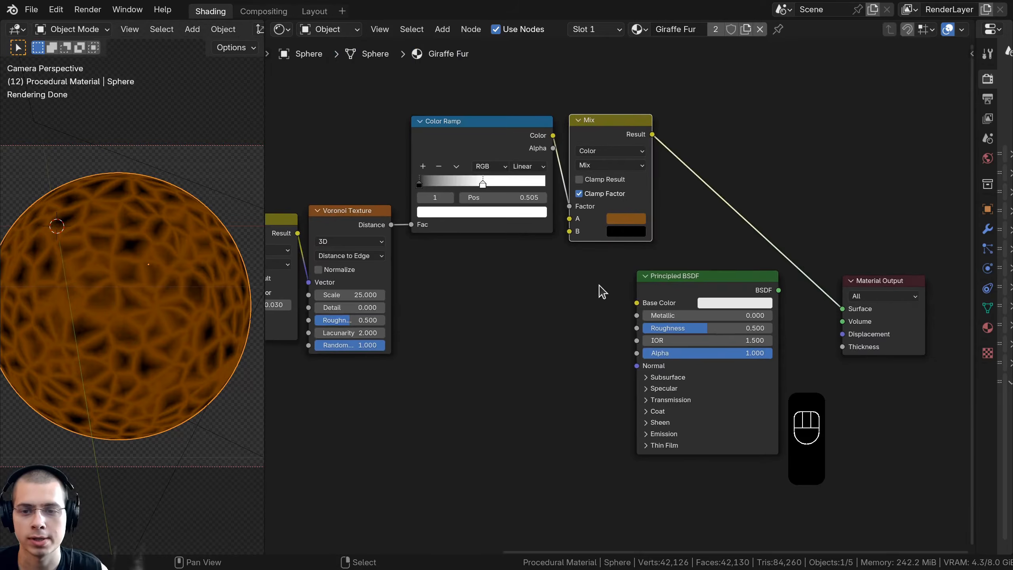
left_click_drag(597, 286, 847, 332)
left_click_drag(651, 318, 785, 327)
scroll(758, 324, "down", 4)
key("shift+a")
left_click(474, 167)
type("hue")
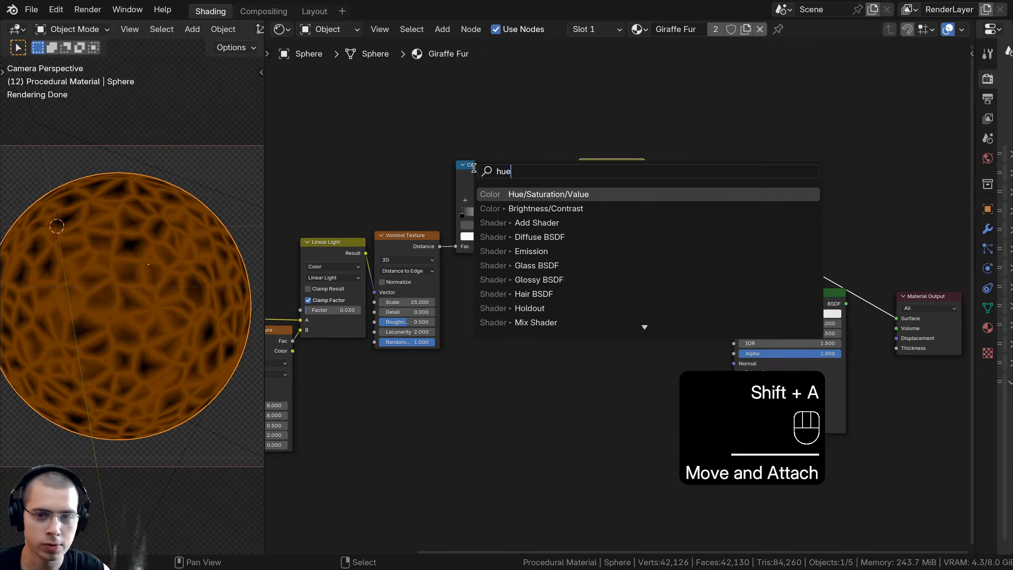
left_click(495, 194)
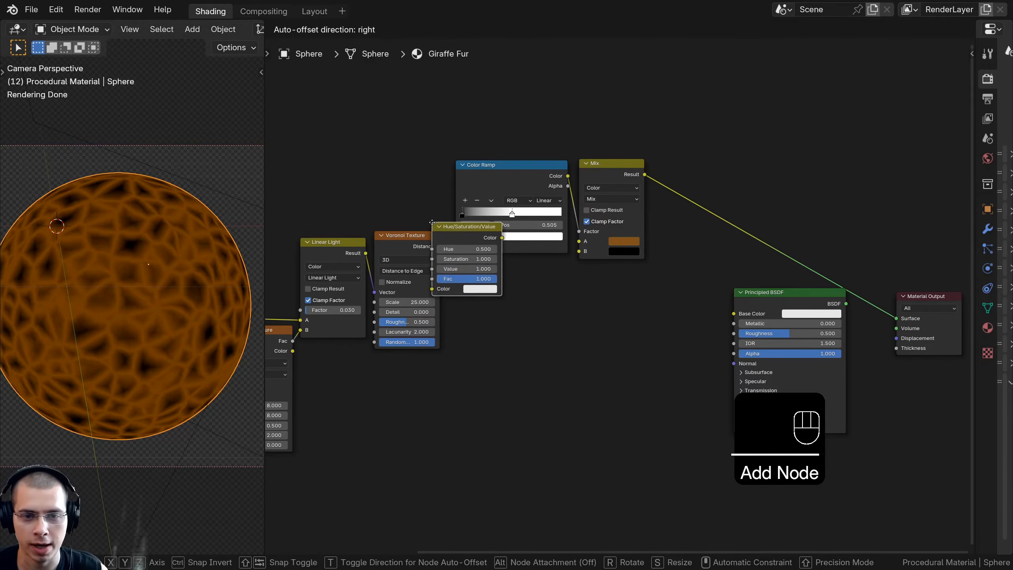
left_click(438, 209)
left_click_drag(465, 212, 480, 196)
scroll(491, 180, "up", 4)
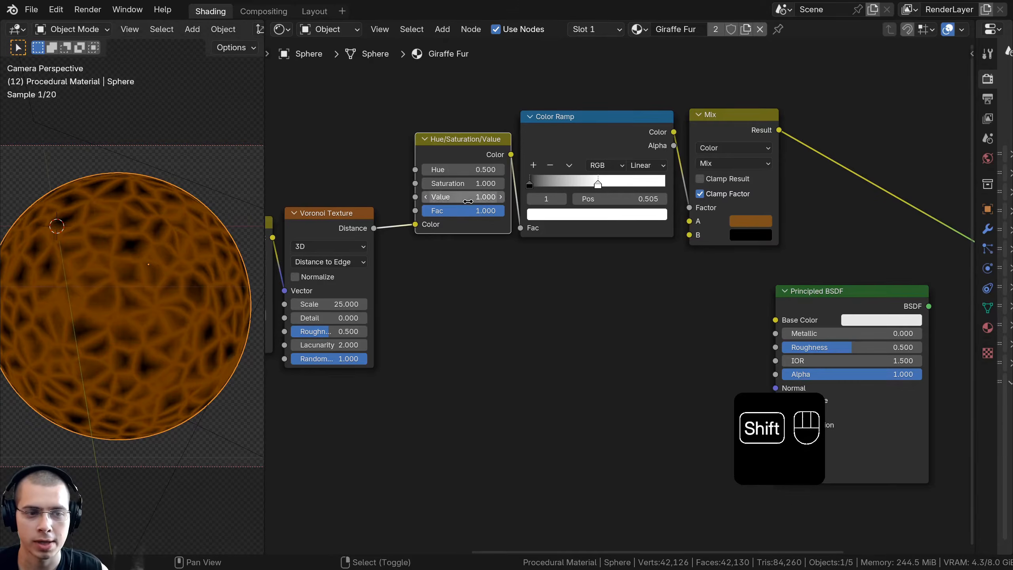
Duplicate the Hue/Saturation/Value and Color Ramp nodes with their incoming links kept and place the copies below the originals
scroll(533, 176, "down", 3)
key("a")
scroll(456, 292, "up", 3)
left_click(487, 131)
left_click(552, 127, "shift")
middle_click_drag(495, 119, 511, 110)
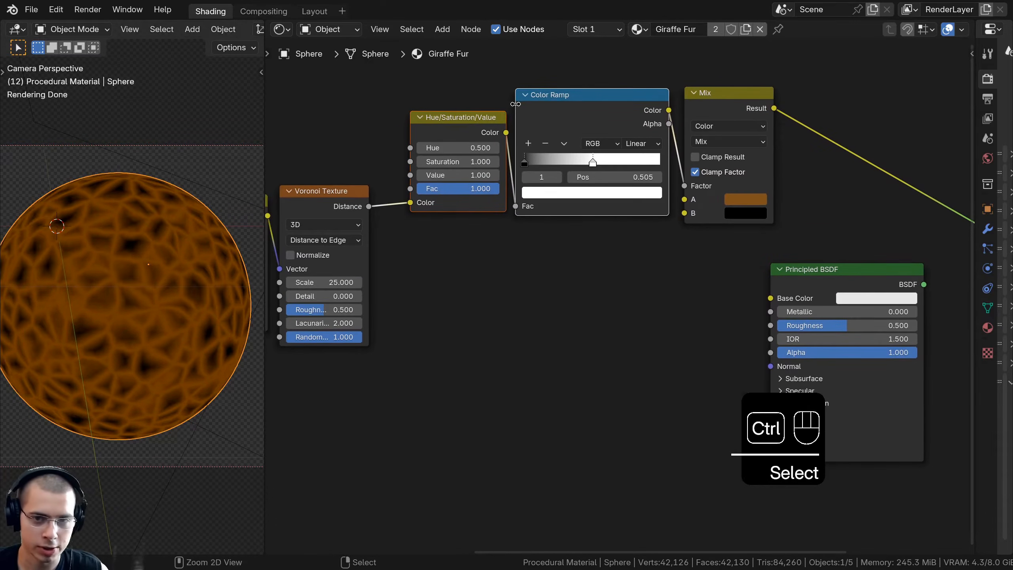
key("shift+ctrl+d")
left_click(512, 261)
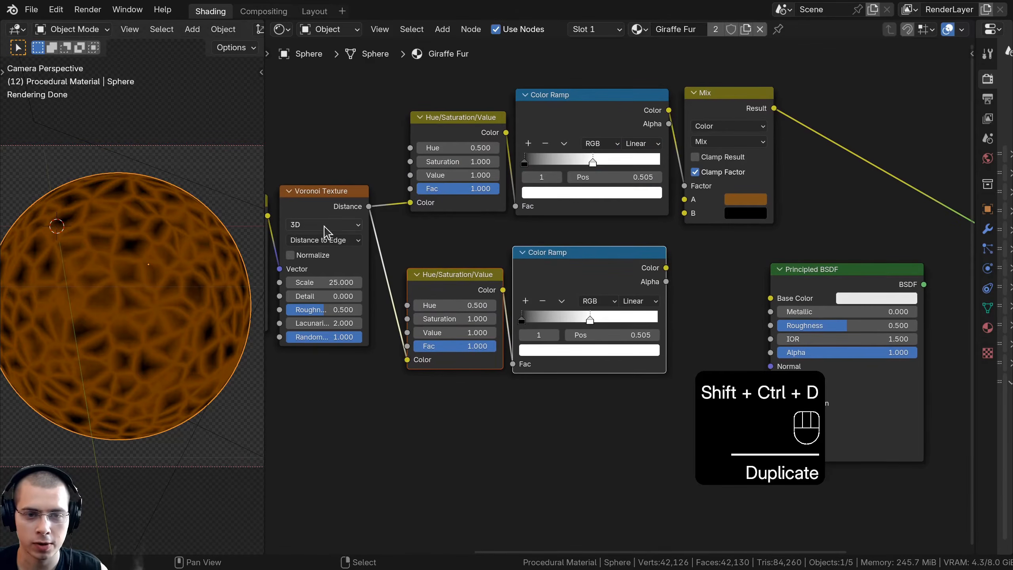
Preview the duplicated Color Ramp through the Material Output and move the Principled BSDF out of the way
left_click(569, 267, "ctrl+shift")
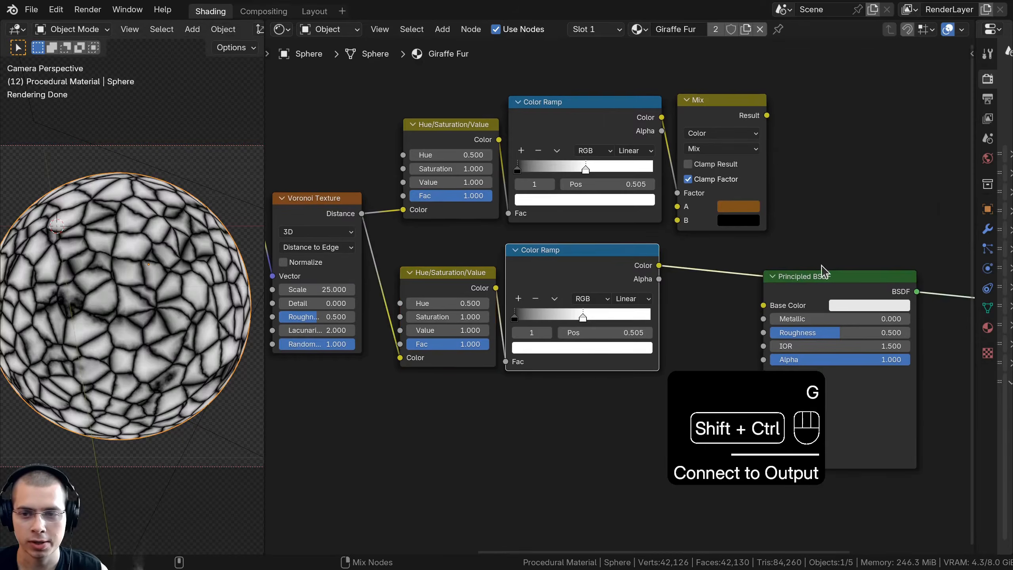
middle_click_drag(844, 287, 829, 290)
left_click(854, 353)
middle_click_drag(595, 302, 613, 304)
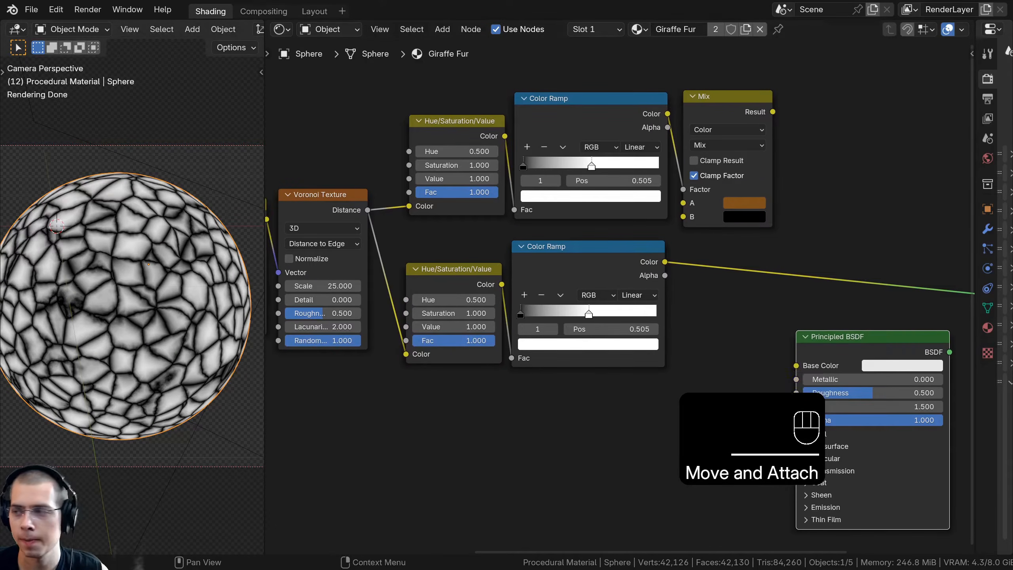
Sharpen the duplicated Color Ramp by moving its white stop to 0.111 and its black stop close beside it
scroll(443, 312, "up", 3)
middle_click_drag(141, 288, 142, 288, "shift")
scroll(141, 288, "up", 1)
scroll(622, 303, "up", 1)
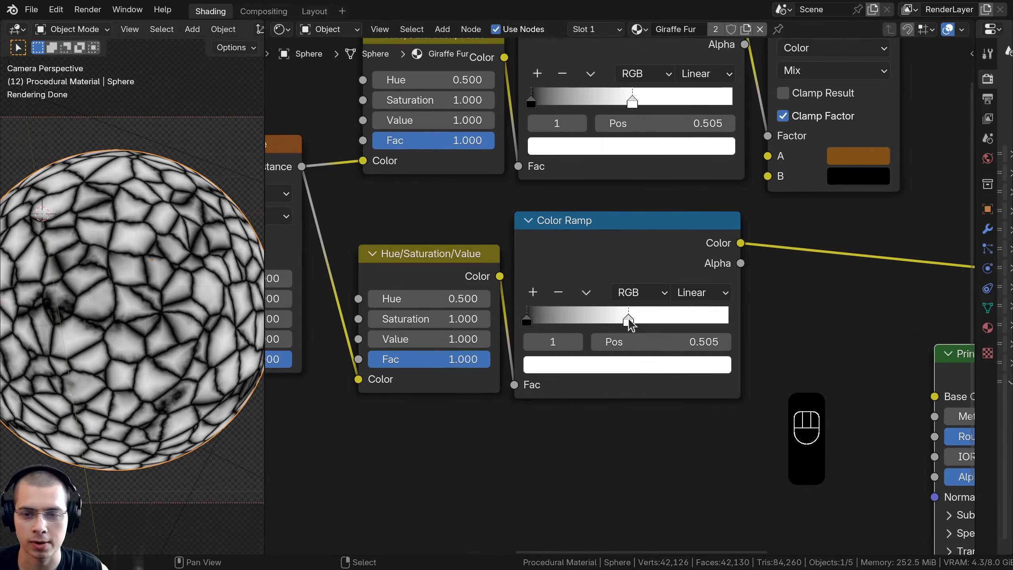
left_click_drag(637, 318, 544, 319)
left_click(536, 320)
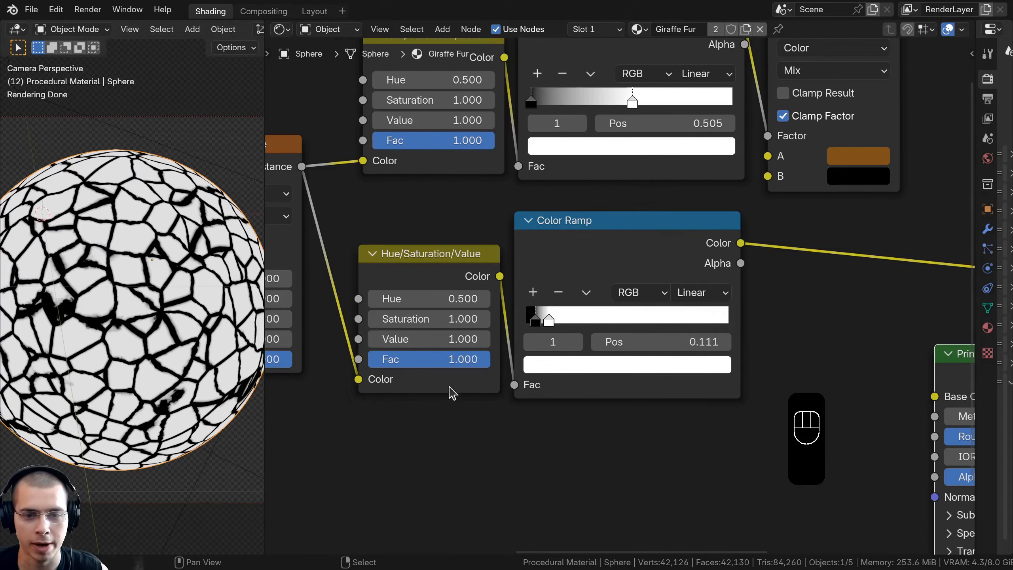
mouse_move(429, 338)
left_mouse_down("shift")
mouse_move(450, 339)
mouse_move(389, 339)
mouse_move(467, 339)
mouse_move(393, 338)
mouse_move(439, 338)
left_mouse_up("shift")
right_click(438, 339)
left_click(441, 278)
Duplicate the brown and black Mix node and place the copy between it and the Material Output
scroll(518, 279, "down", 5)
middle_click_drag(605, 270, 520, 304)
key("a")
key("a")
left_click(528, 307)
middle_click_drag(640, 146, 558, 164)
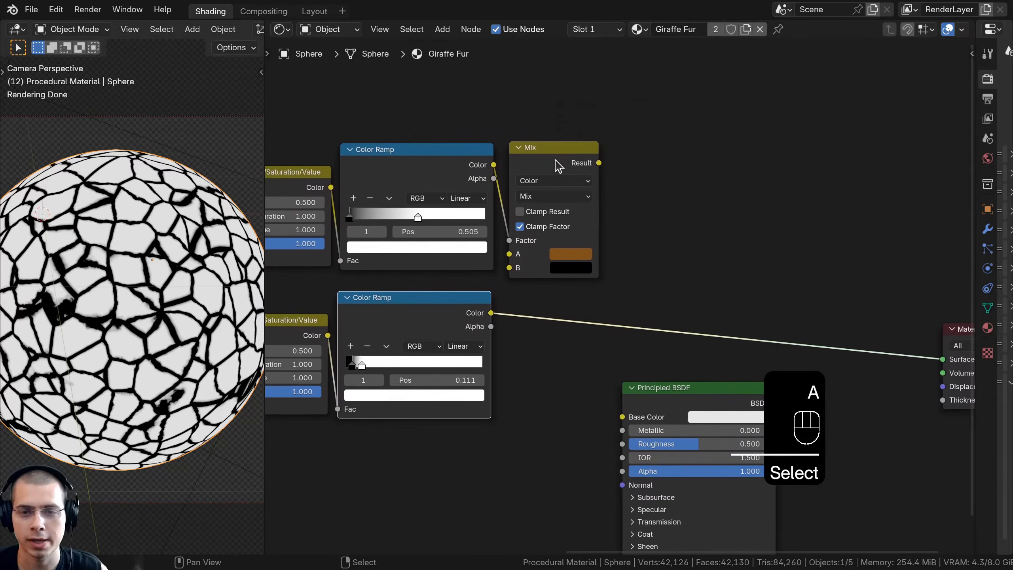
left_click(559, 164)
key("shift+d")
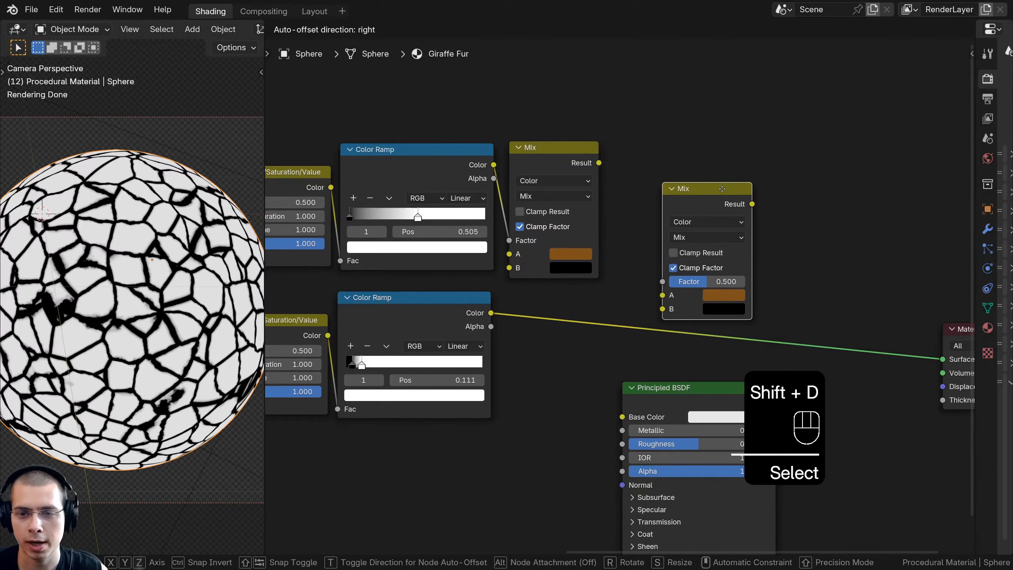
left_click(711, 205)
Link the first Mix result to the copy's B and the lower Color Ramp to its Factor, and preview the copy
left_click(563, 159)
left_click_drag(599, 162, 663, 310)
left_click(407, 304)
left_click_drag(491, 314, 663, 281)
left_click_drag(694, 213, 651, 215)
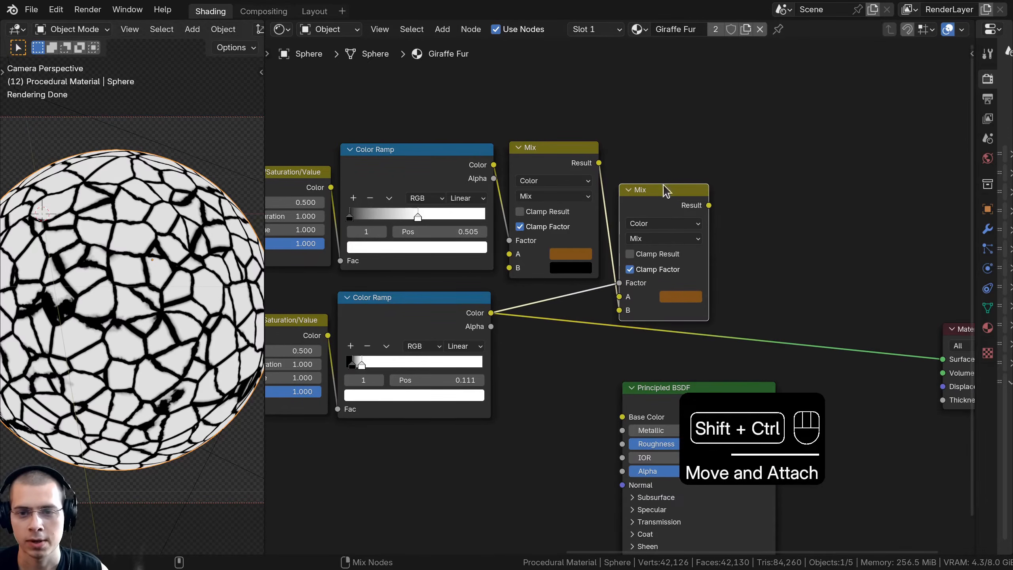
left_click(680, 198, "ctrl+shift")
Set the second Mix node's A color to light beige E5BF90
scroll(690, 305, "up", 2)
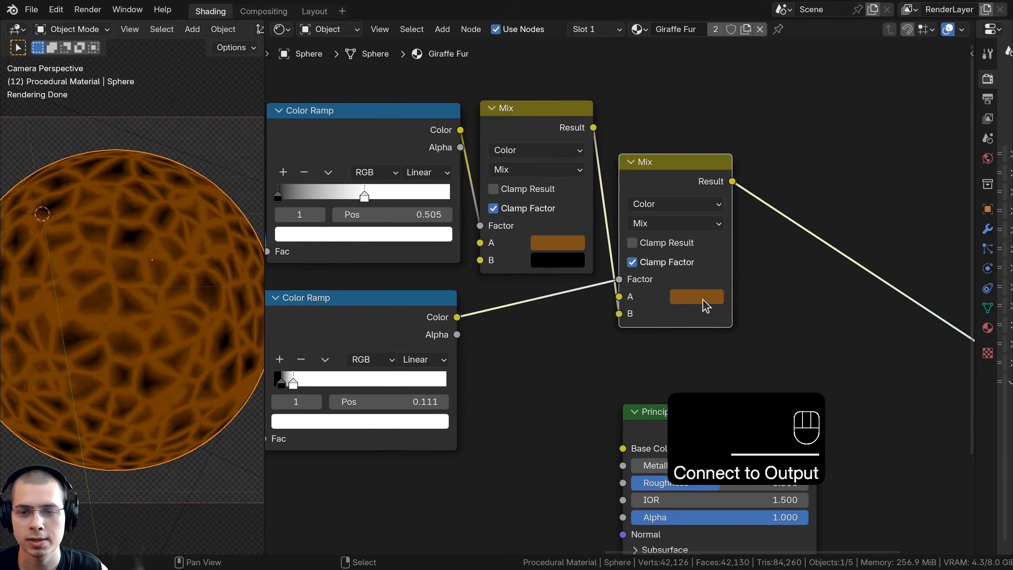
left_click(685, 297)
scroll(699, 296, "up", 6)
left_click_drag(709, 169, 735, 136)
scroll(732, 148, "up", 1)
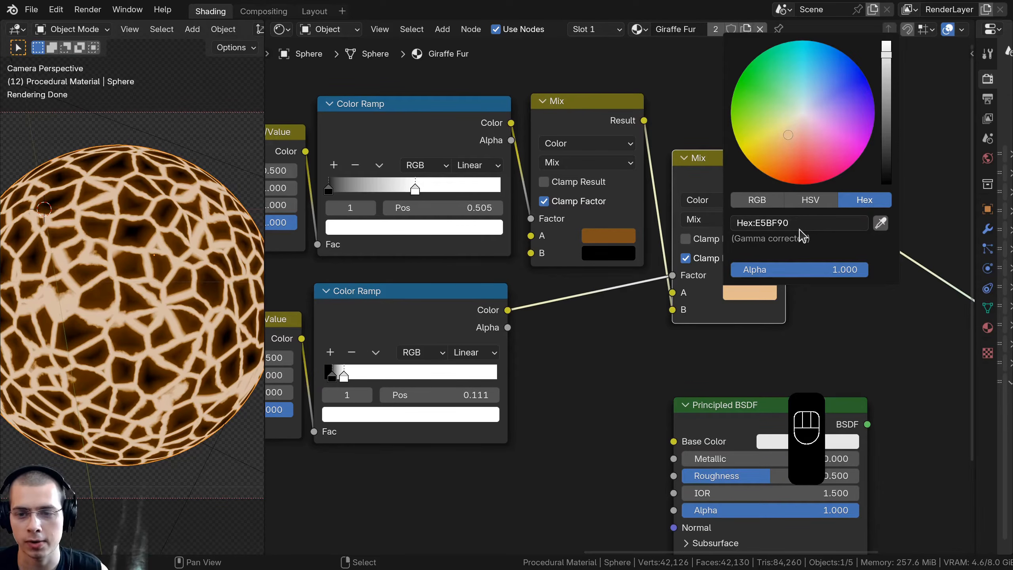
left_click(747, 293)
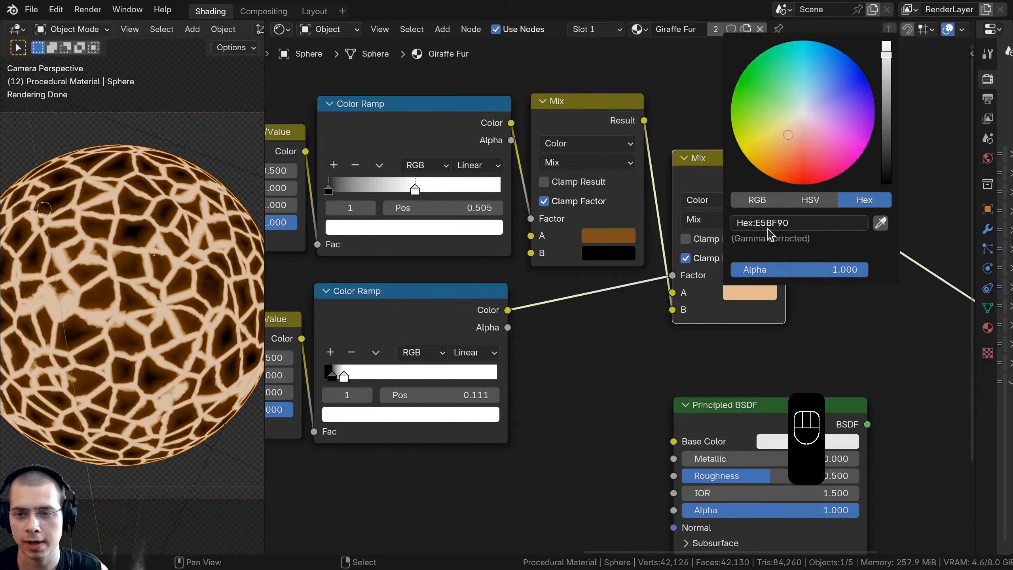
left_click(708, 183)
Link the second Mix result to the Principled BSDF's Base Color, connect the BSDF to the Material Output and line up both nodes
scroll(707, 184, "down", 3)
middle_click_drag(744, 174, 684, 127)
left_click_drag(691, 154, 603, 364)
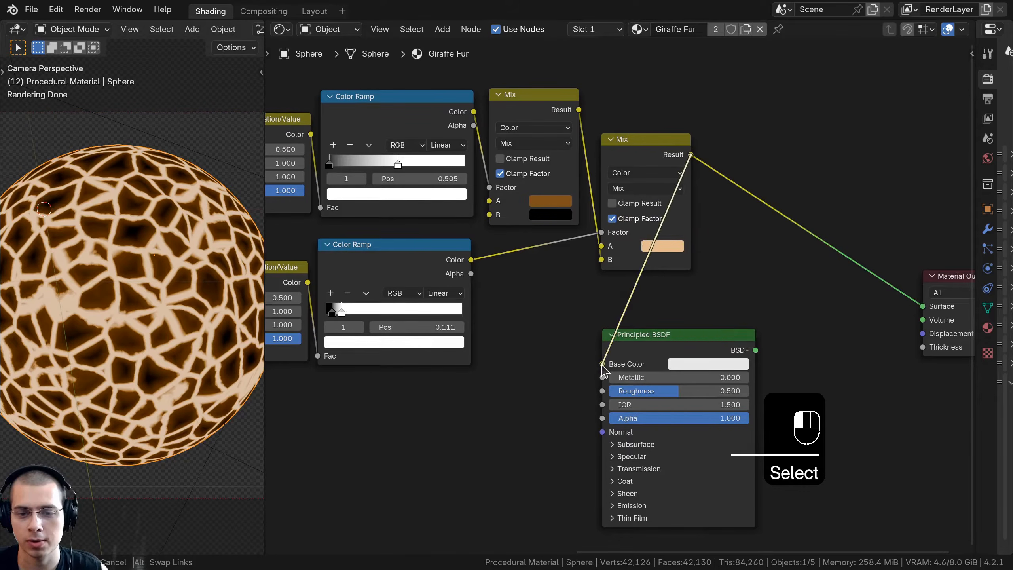
left_click(676, 353, "ctrl+shift")
left_click_drag(677, 353, 809, 209)
middle_click_drag(888, 293, 740, 303)
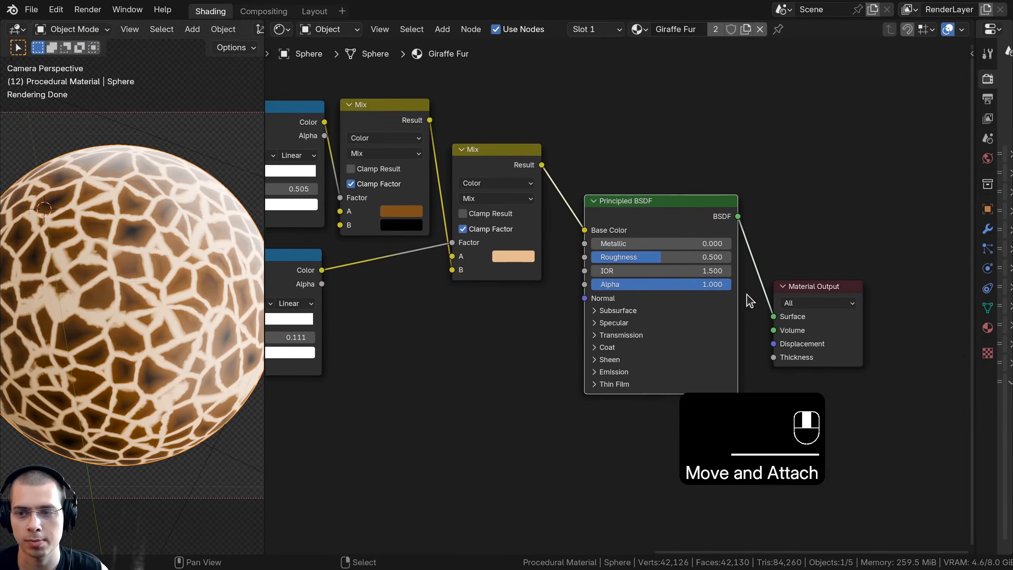
left_click_drag(752, 259, 805, 293)
key("g")
left_click(778, 217)
Set the Principled BSDF's roughness to 0.75 and space the Material Output away from it
scroll(652, 344, "up", 2)
double_click(657, 248)
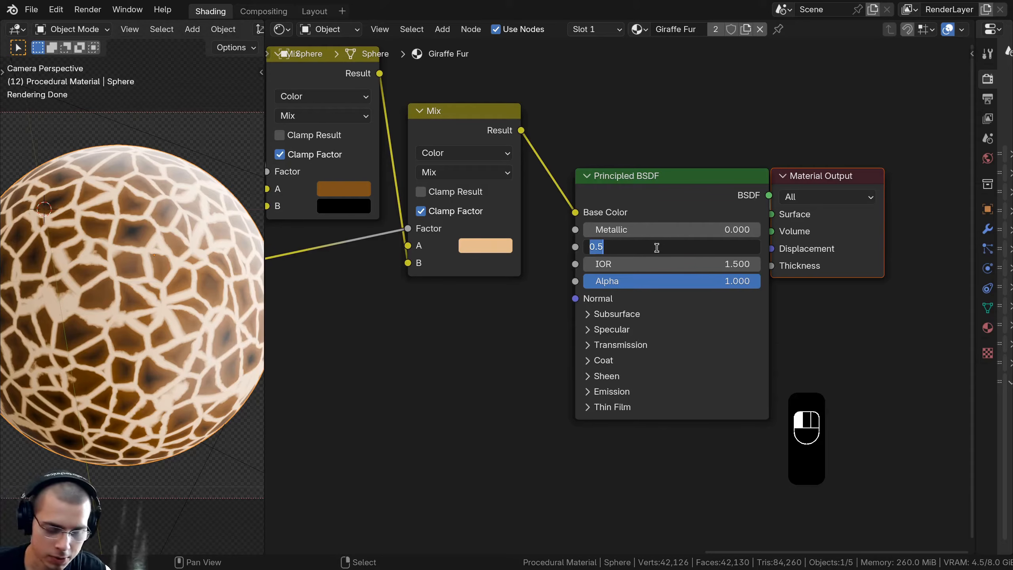
type(".7")
key("Return")
key("a")
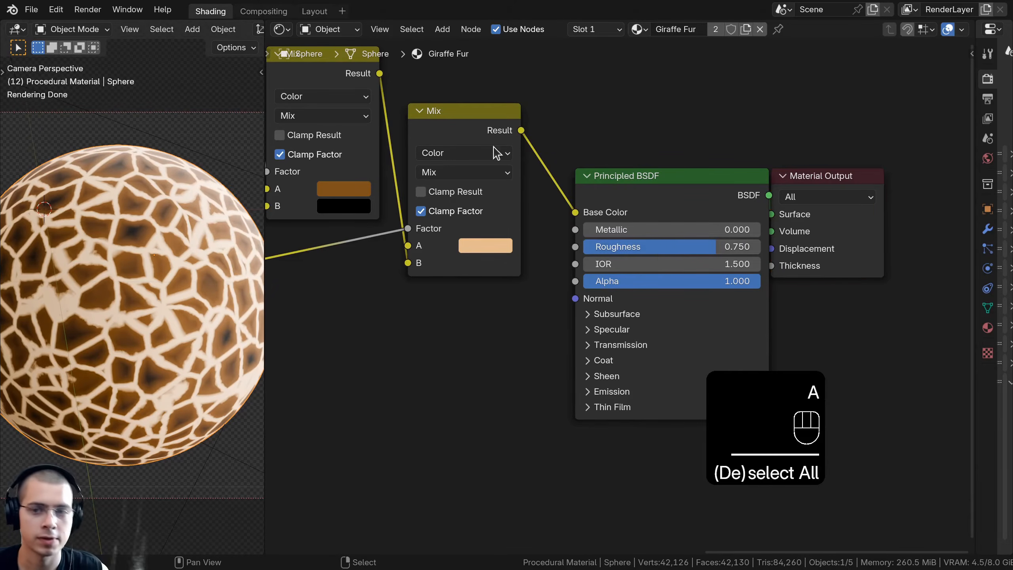
left_click_drag(823, 174, 843, 174)
Expand the Principled BSDF's Sheen settings and set the sheen weight to 0.5
scroll(567, 437, "down", 2)
middle_click_drag(567, 438, 567, 340)
scroll(567, 341, "up", 3)
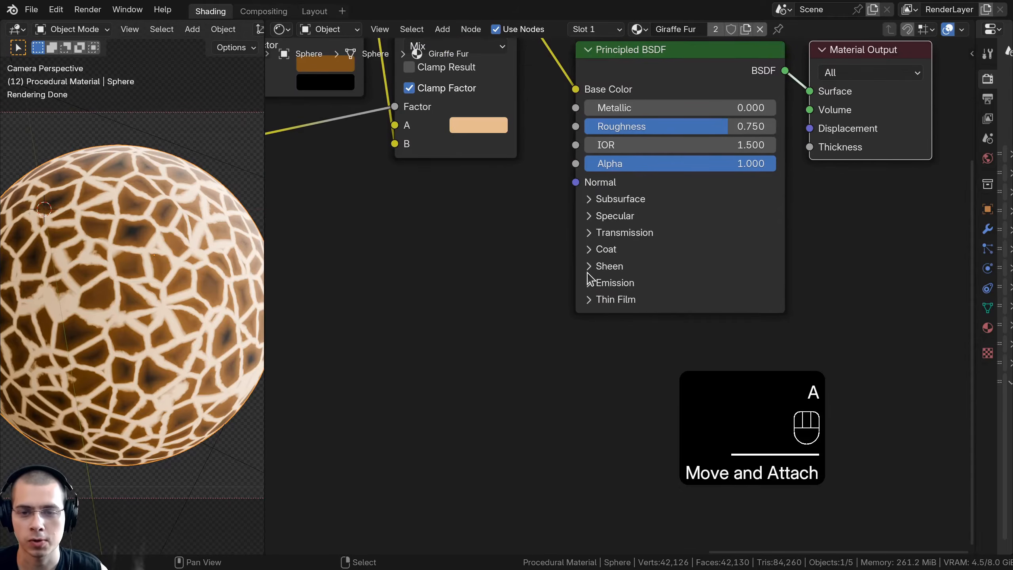
left_click(589, 266)
left_click_drag(578, 368, 582, 367)
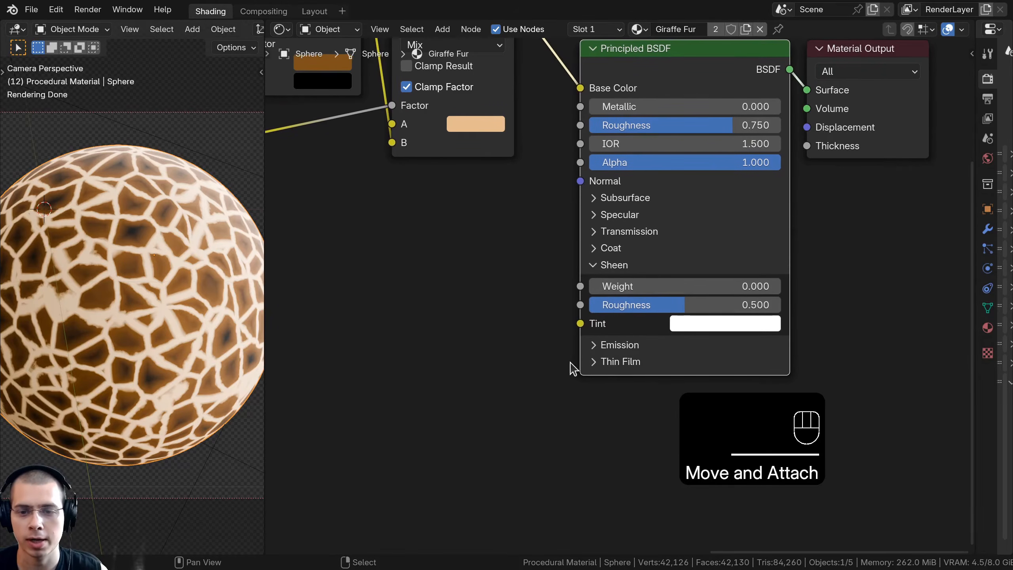
left_click(691, 286)
type(".5")
key("Return")
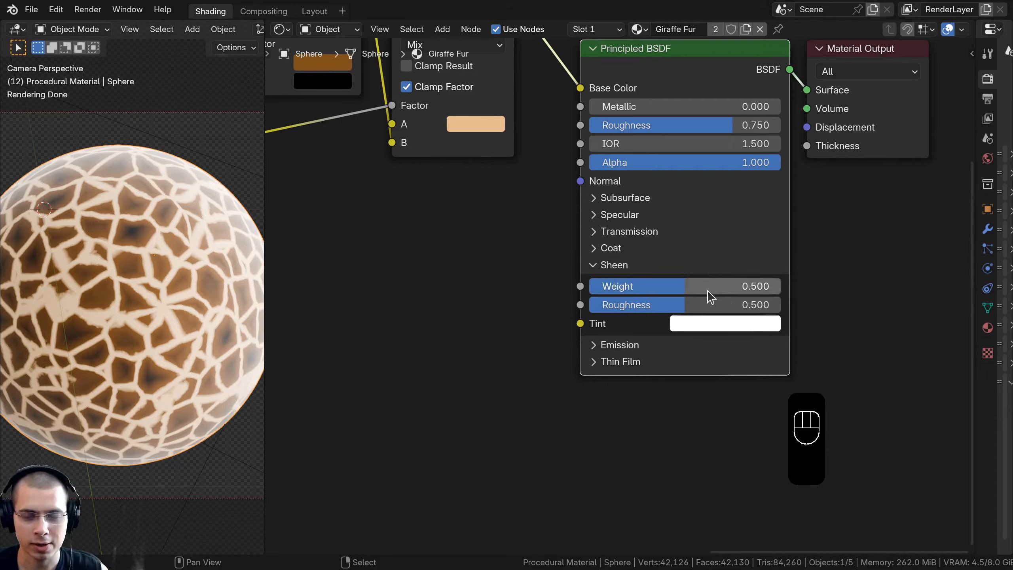
Set the Principled BSDF's sheen tint to reddish BF6758 and check its hex value
middle_click_drag(665, 320, 645, 241)
key("ctrl+v")
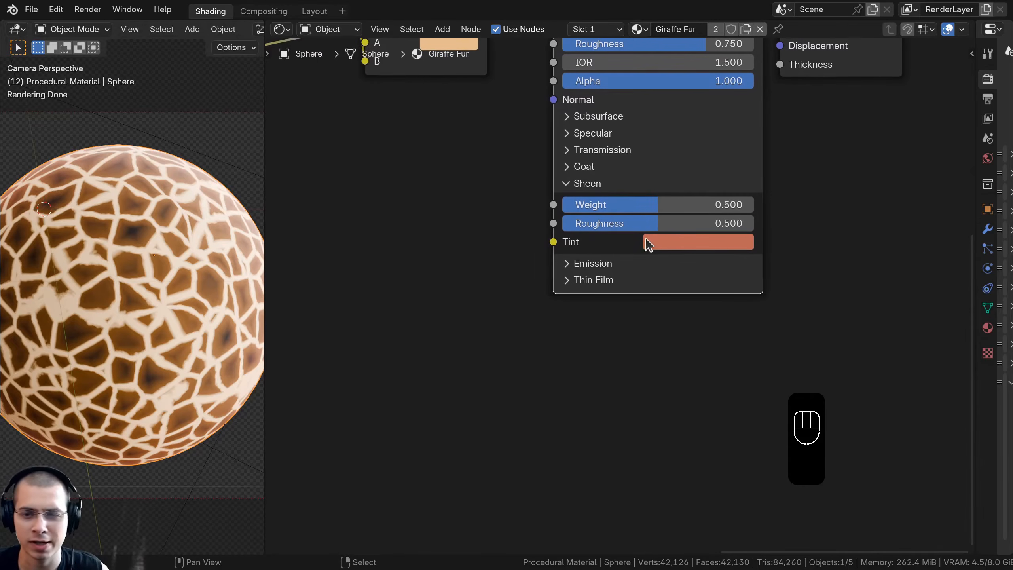
left_click(667, 244)
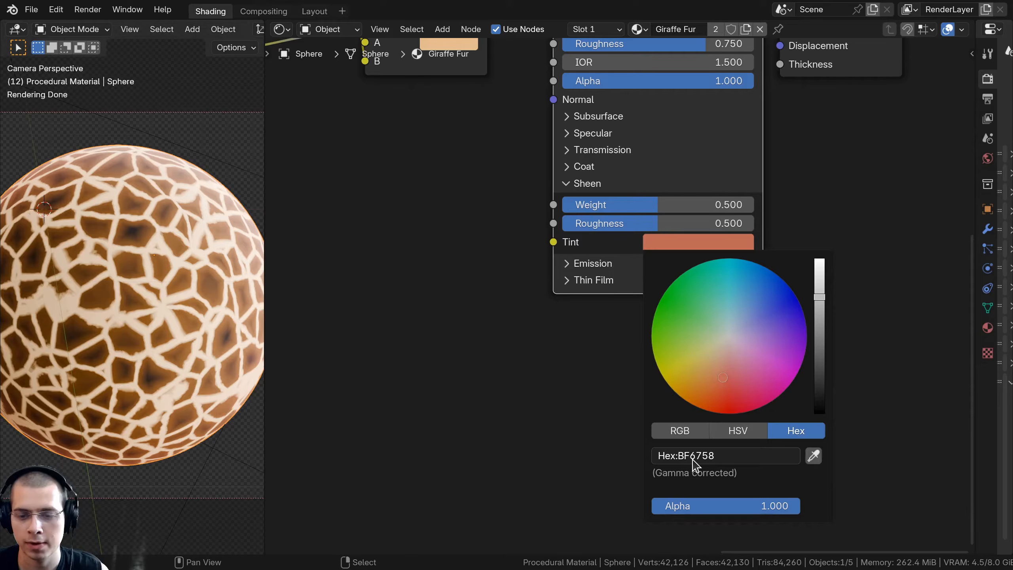
left_click(734, 456)
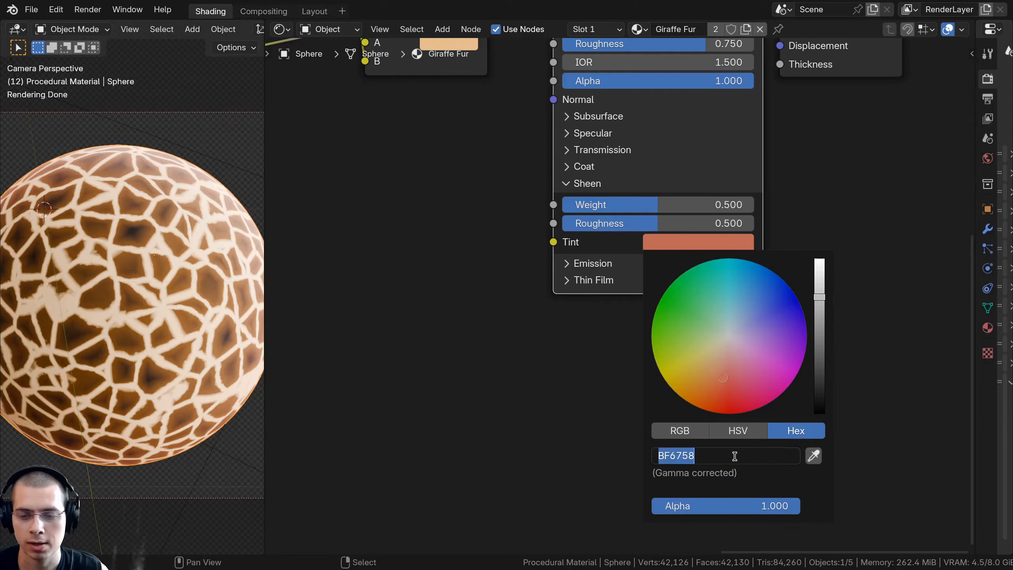
left_click(495, 329)
scroll(473, 276, "down", 3)
middle_click_drag(501, 234, 510, 295)
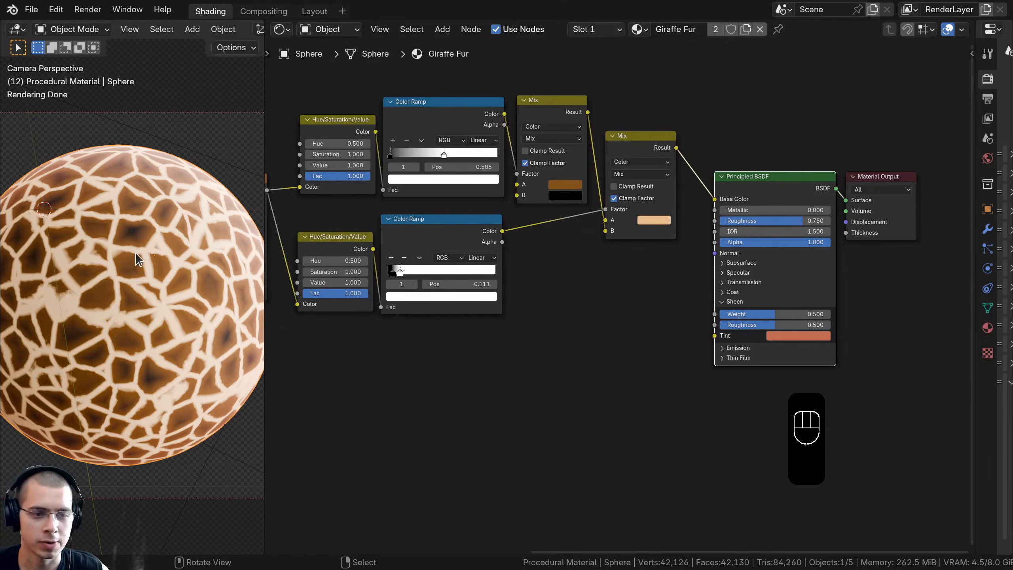
middle_click_drag(497, 343, 518, 337)
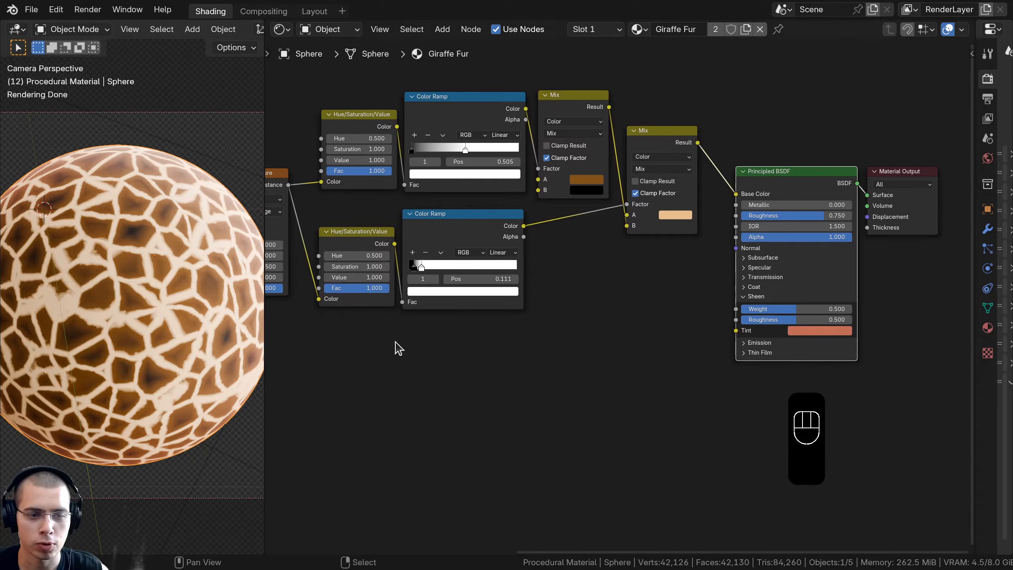
Add a Noise Texture node below the lower Color Ramp and link the Mapping node's Vector output to its Vector input
middle_click_drag(466, 303, 475, 288)
key("shift+a")
left_click(464, 295)
type("noise")
left_click(498, 321)
middle_click_drag(561, 326, 576, 324)
middle_click_drag(340, 210, 477, 171)
left_click(396, 205)
left_click_drag(400, 204, 650, 345)
left_click_drag(709, 364, 760, 352)
middle_click_drag(761, 332, 561, 344)
scroll(581, 303, "up", 3)
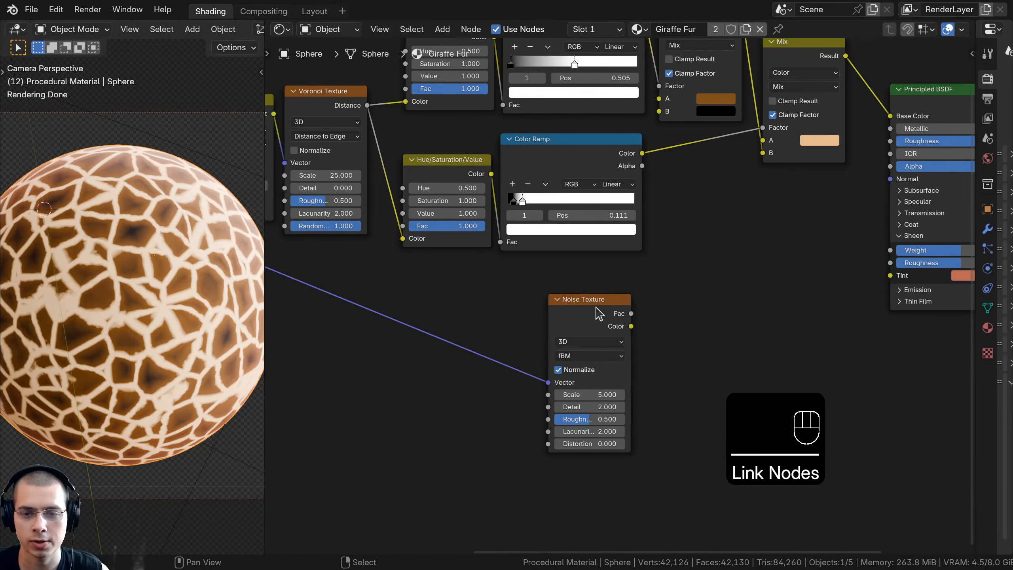
Preview the new Noise Texture through the Material Output and set its scale to 30
left_click_drag(596, 307, 596, 300)
left_click(596, 300, "ctrl+shift")
middle_click_drag(547, 349, 547, 301)
scroll(553, 312, "up", 2)
left_click(567, 350)
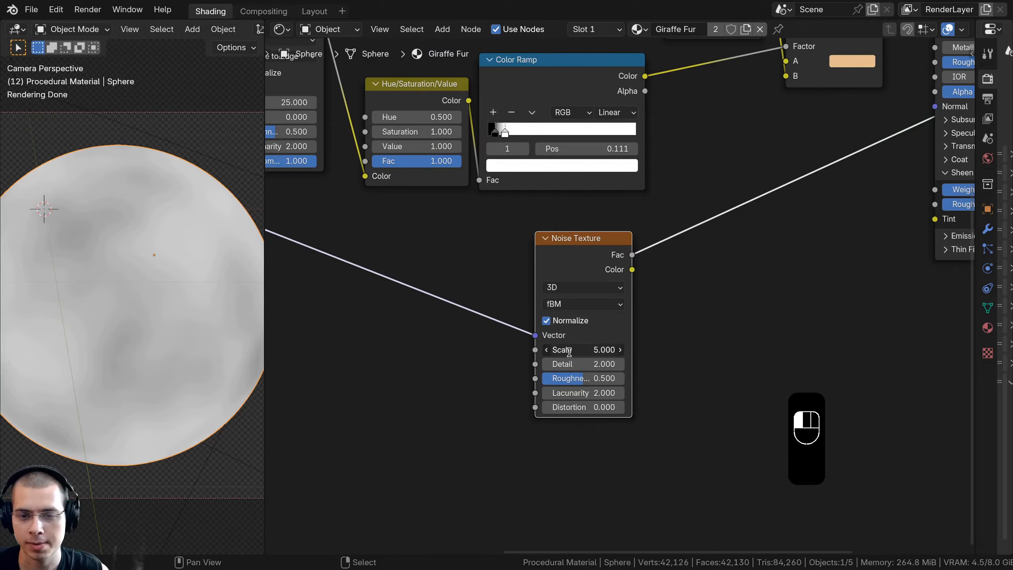
key("Return")
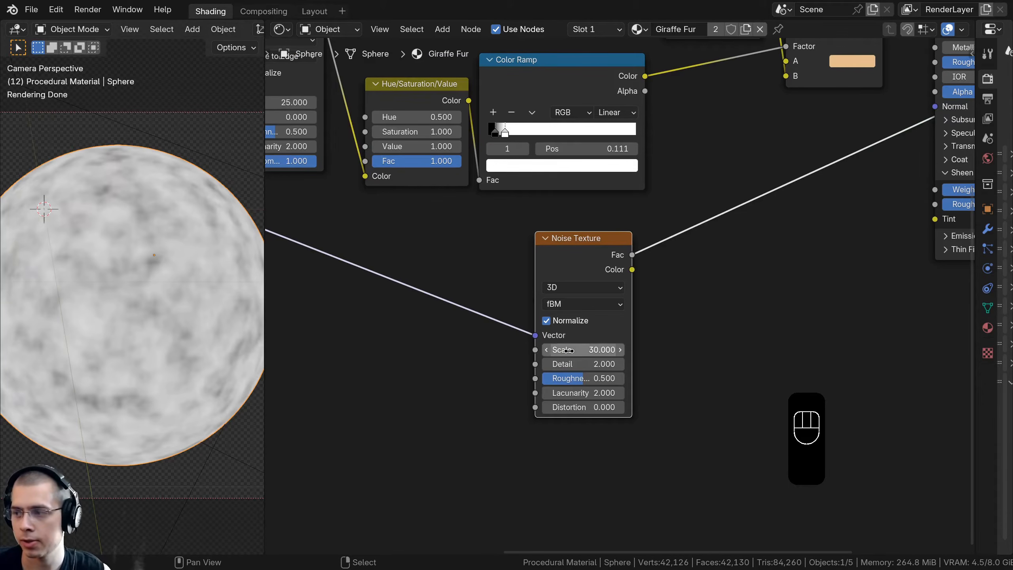
Set the new Noise Texture's detail to 15 and roughness to 0.79
left_click(580, 364)
type("15")
key("Return")
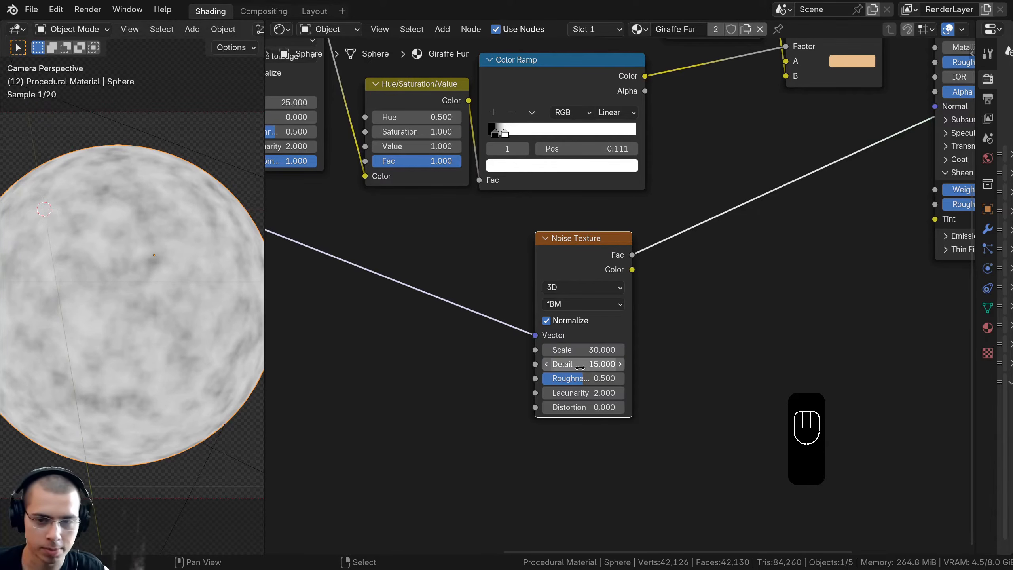
left_click(586, 378)
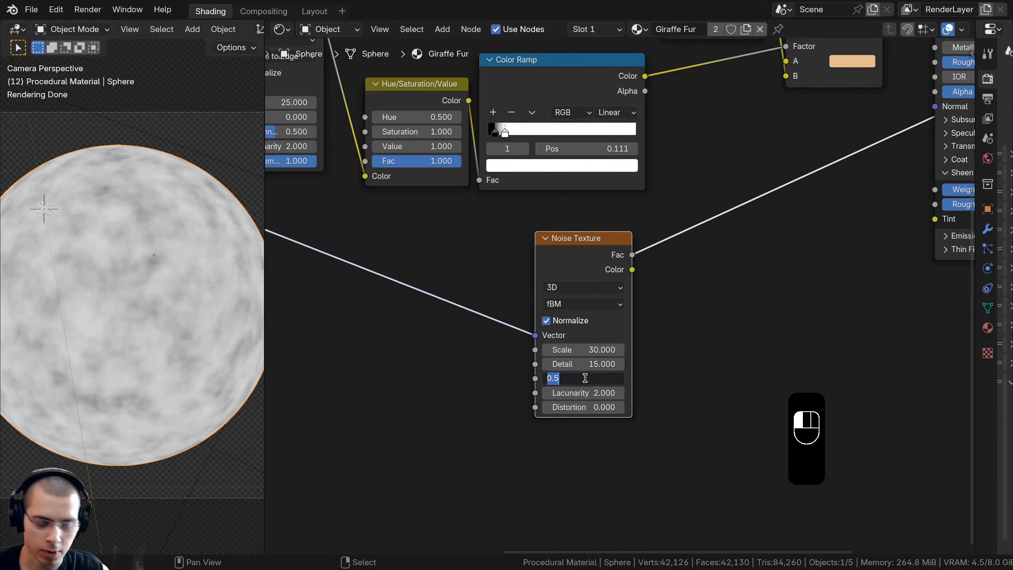
type(".79")
key("Return")
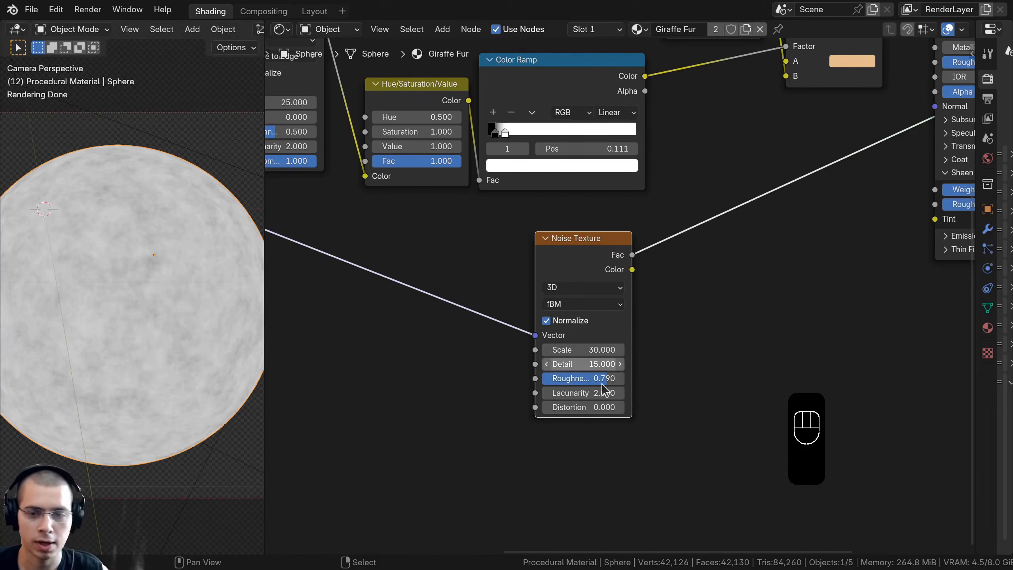
Link the noise Fac to the Principled BSDF's Normal input and reconnect the BSDF to the Material Output
scroll(598, 274, "down", 1)
middle_click_drag(600, 274, 518, 305)
left_click_drag(534, 308, 531, 296)
middle_click_drag(534, 302, 503, 319)
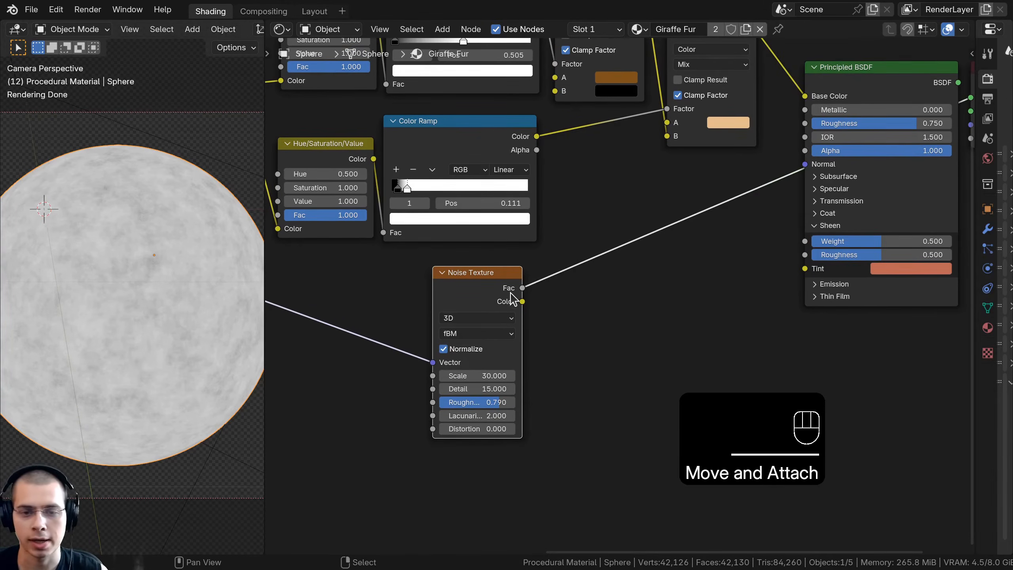
left_click_drag(522, 288, 805, 164)
left_click(868, 85, "ctrl+shift")
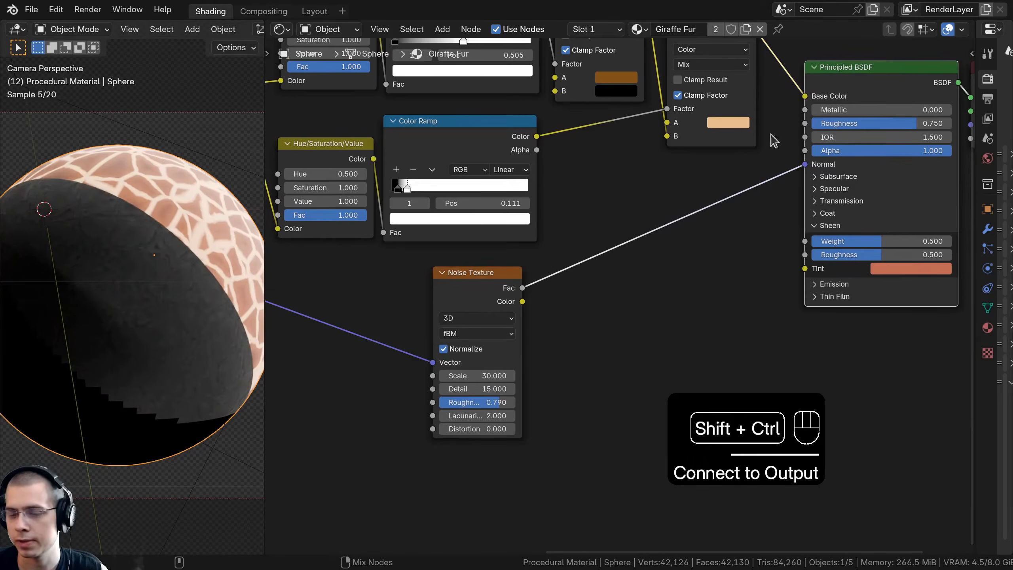
scroll(171, 241, "down", 2)
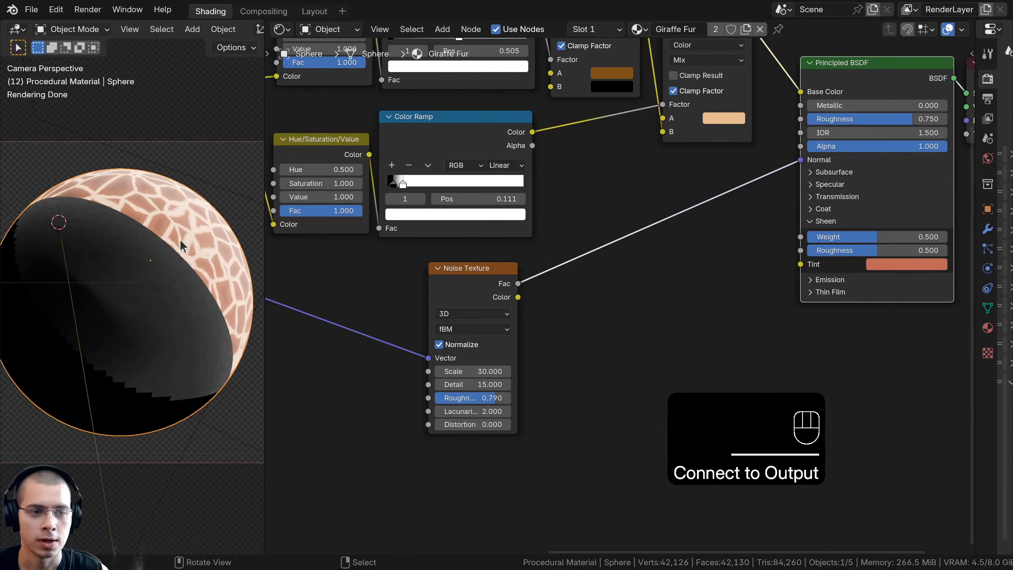
key("r")
right_click(116, 203)
Insert a Bump node between the Noise Texture and the Principled BSDF's Normal, feeding the noise Fac into its Height
left_click_drag(487, 284, 490, 269)
key("shift+a")
type("bum")
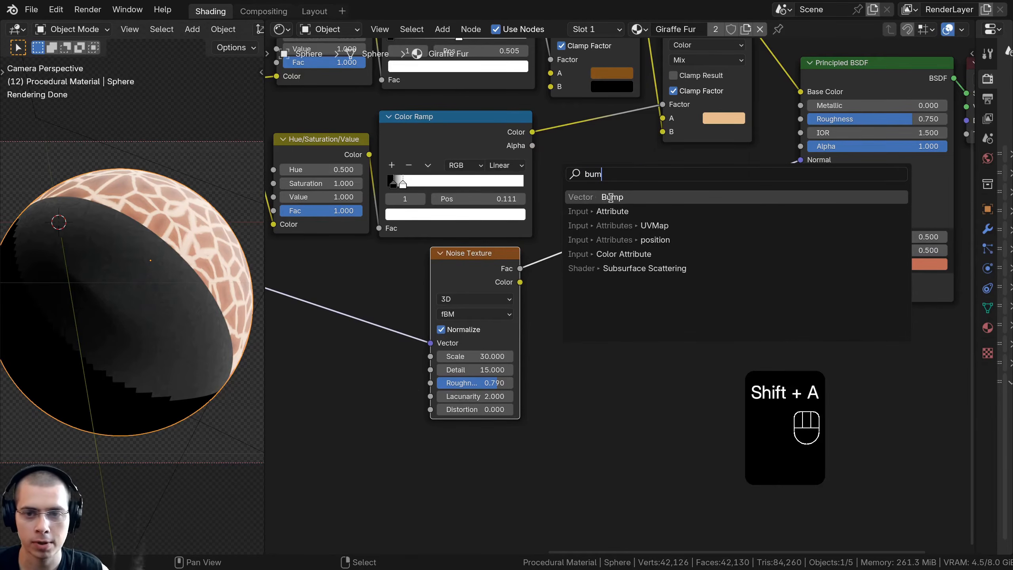
left_click(611, 197)
left_click(624, 207)
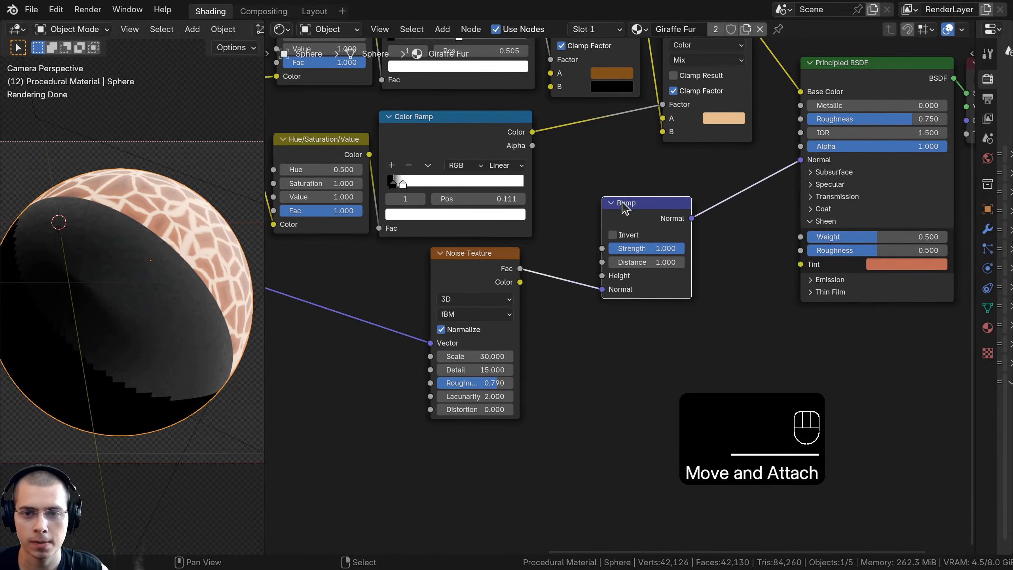
scroll(517, 277, "up", 1)
mouse_move(600, 287)
left_mouse_down()
mouse_move(588, 280)
mouse_move(602, 274)
left_mouse_up()
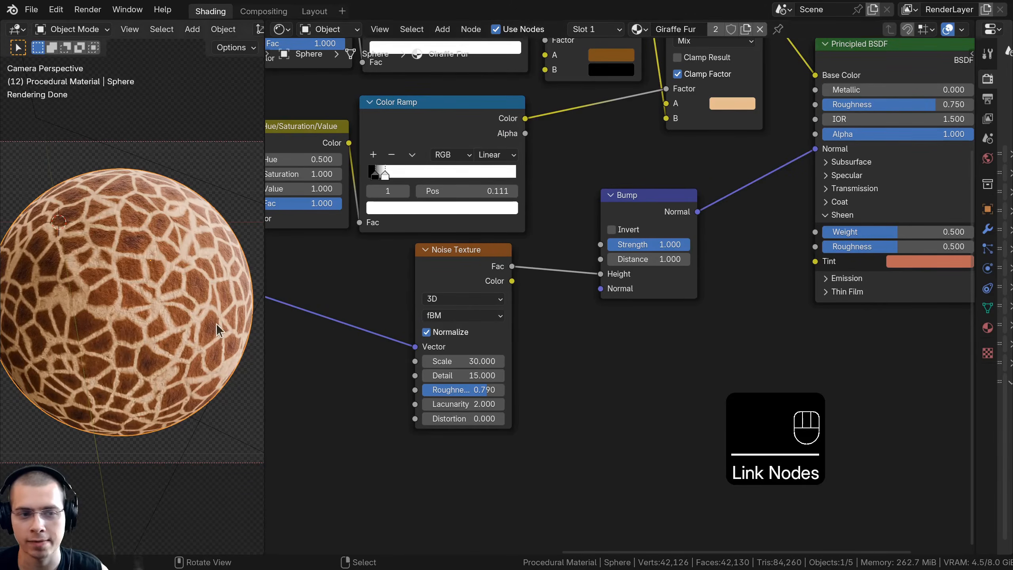
Set the Bump node's strength to 0.4
double_click(654, 245)
type("0.4")
key("Return")
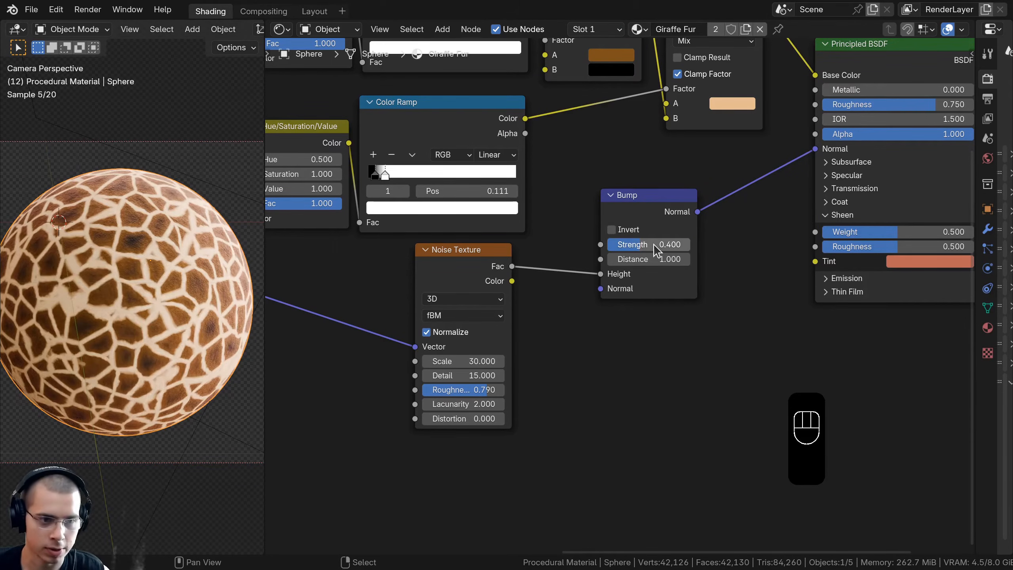
Examine the bumped fur surface on the sphere up close, along with the giraffe model and the complete node tree
scroll(121, 315, "up", 4)
scroll(121, 315, "up", 3)
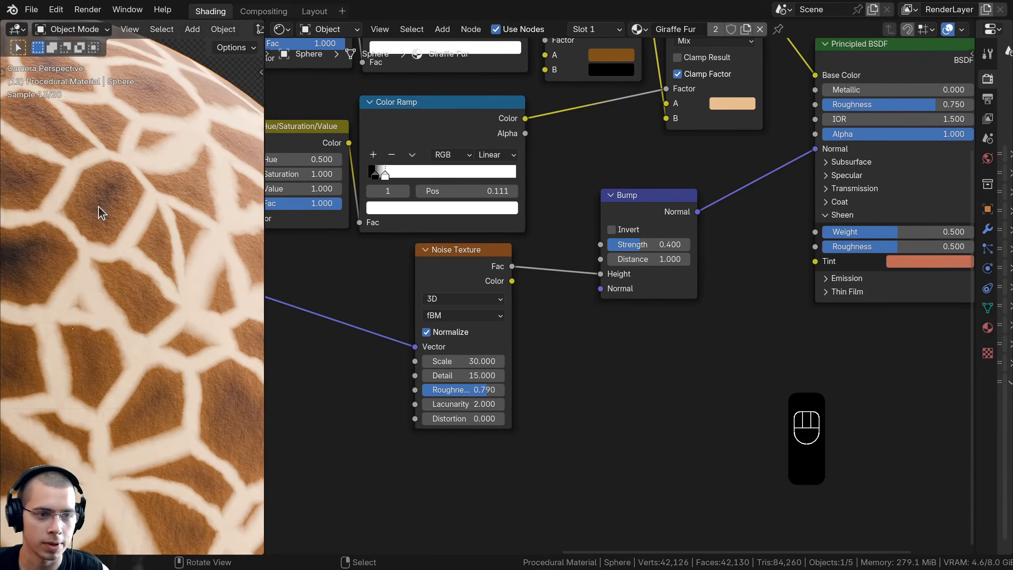
scroll(132, 318, "down", 6)
middle_click_drag(132, 319, 174, 292, "shift")
scroll(174, 292, "down", 1)
scroll(497, 240, "down", 12)
middle_click_drag(545, 266, 584, 271)
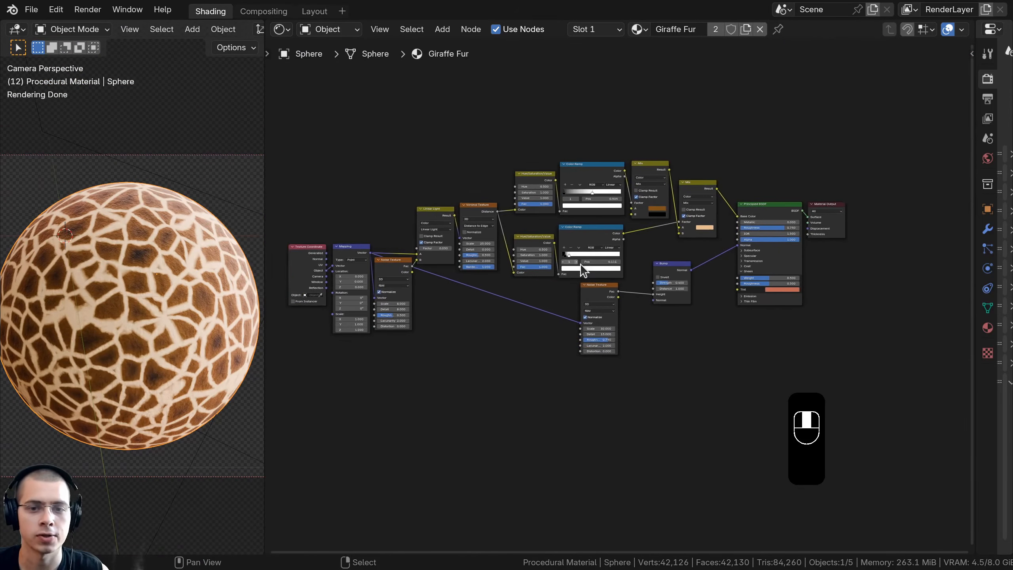
scroll(583, 272, "down", 1)
key("a")
middle_click_drag(496, 277, 534, 314)
key("a")
scroll(534, 314, "up", 3)
scroll(168, 302, "down", 4)
middle_click_drag(151, 304, 193, 296, "shift")
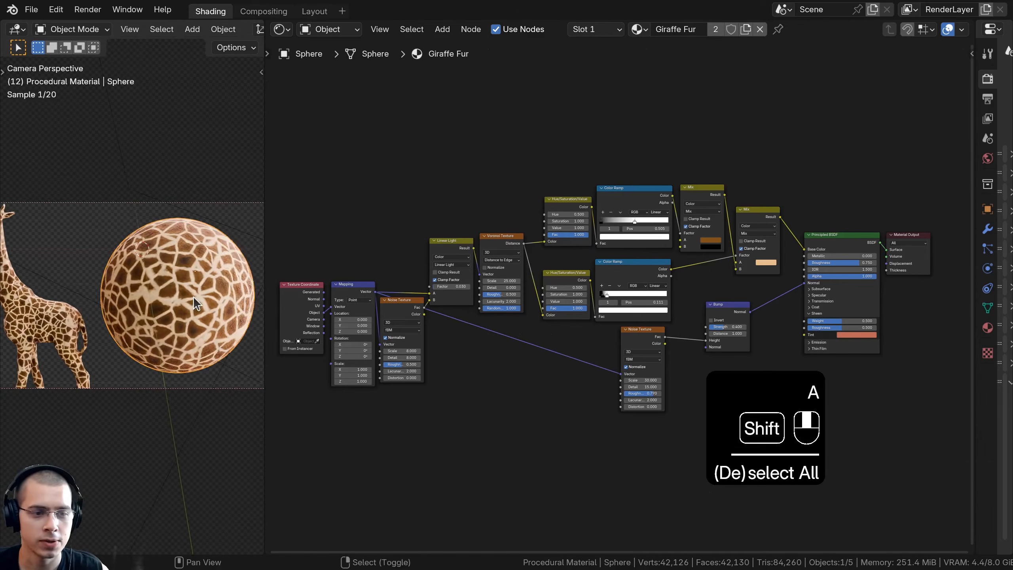
scroll(193, 296, "up", 1)
middle_click_drag(638, 266, 640, 266)
scroll(435, 216, "down", 1)
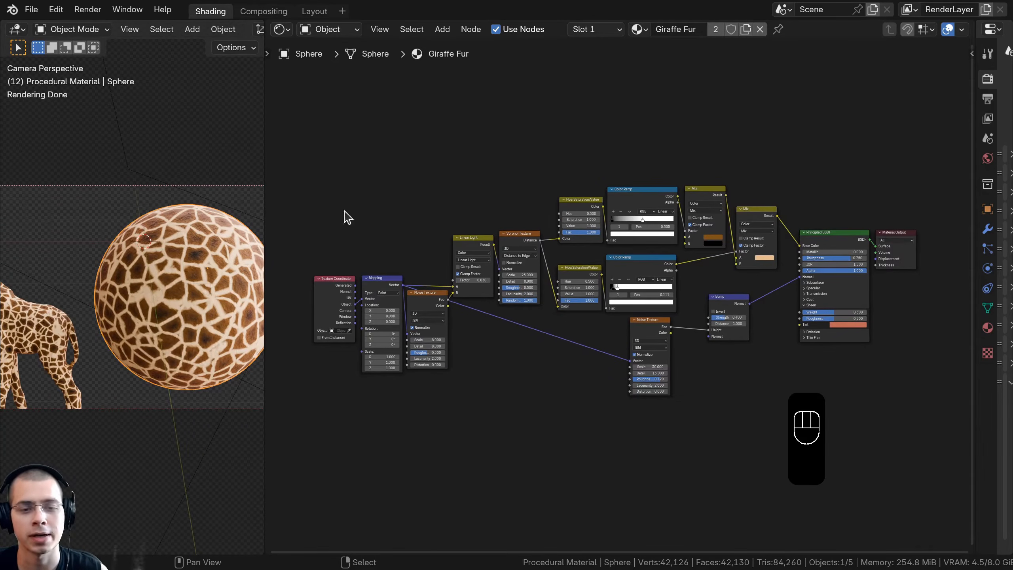
Group all nodes except the Material Output into one node group and return to the main material tree
left_click_drag(312, 106, 811, 393)
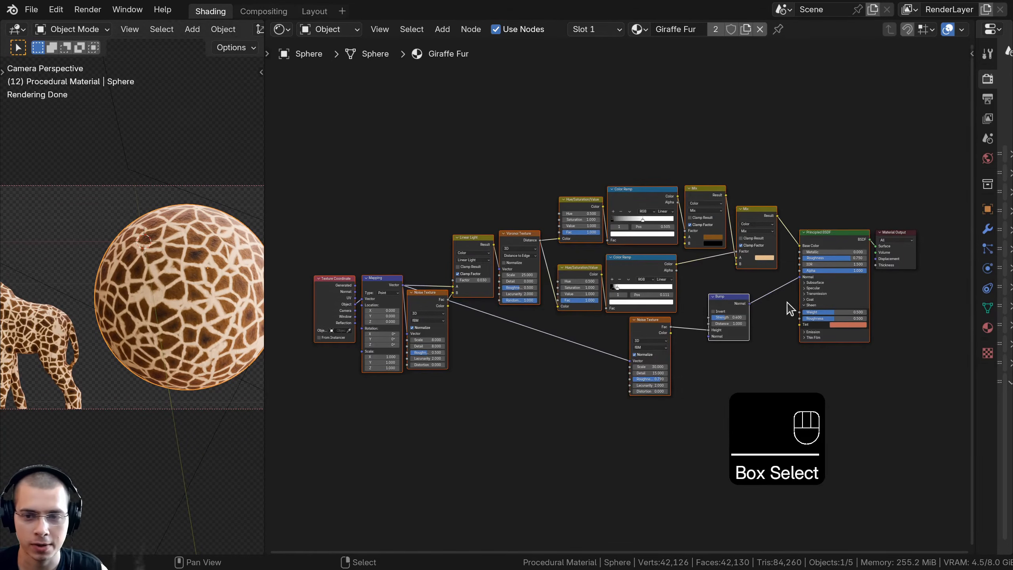
key("ctrl+g")
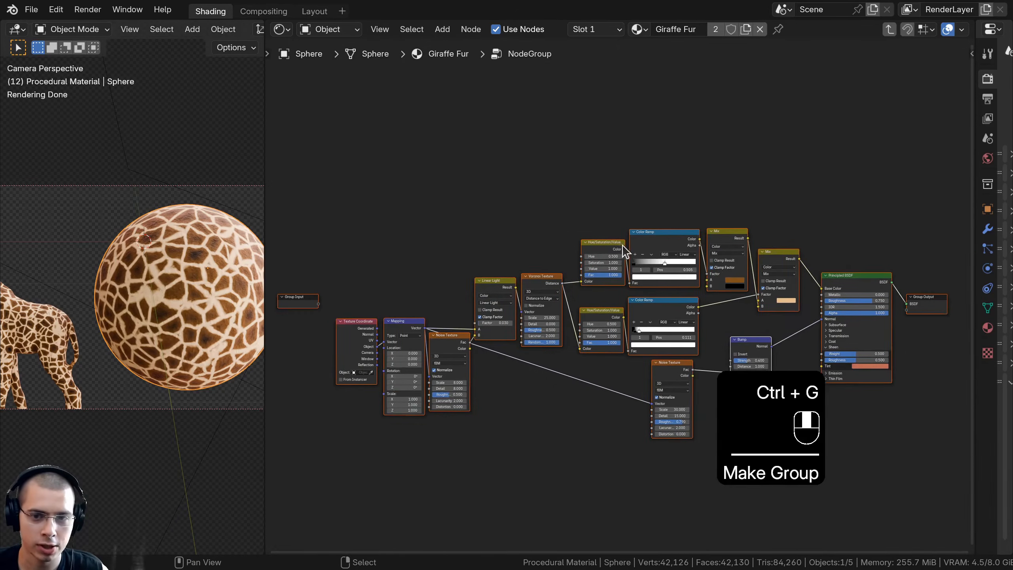
scroll(605, 254, "up", 2)
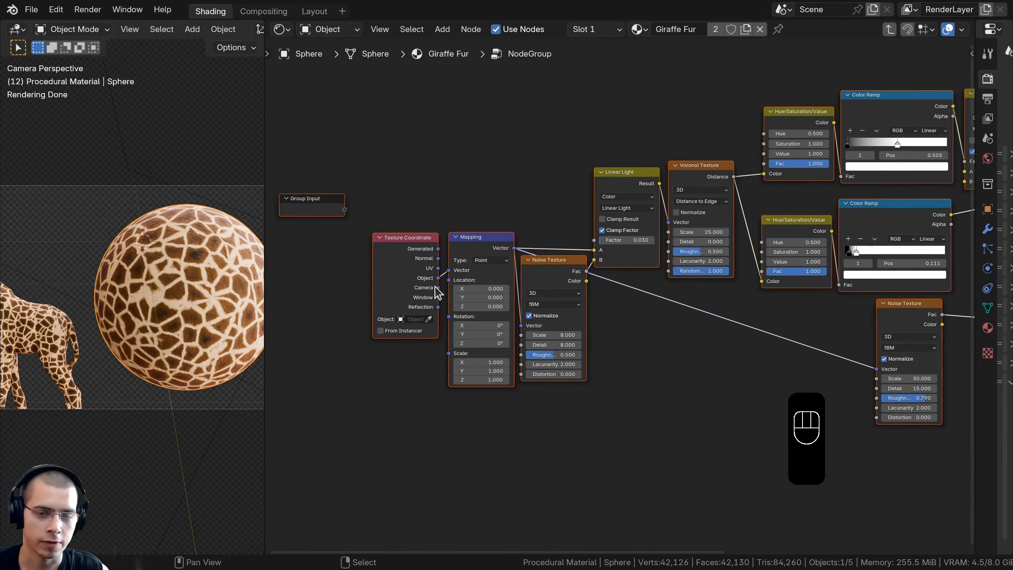
key("Tab")
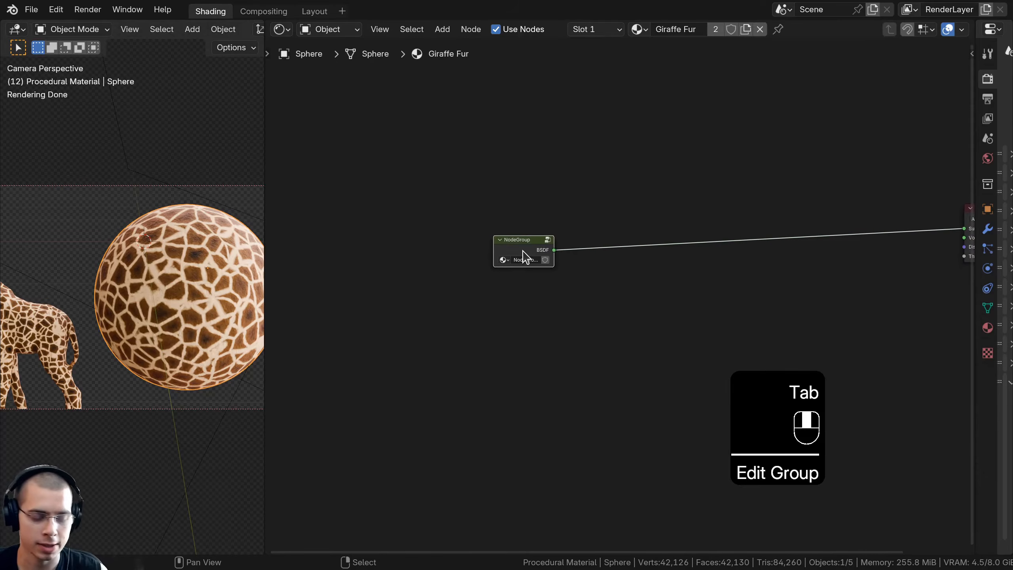
key("Tab")
key("Tab")
key("Home")
Place the new node group directly beside the Material Output node
key("g")
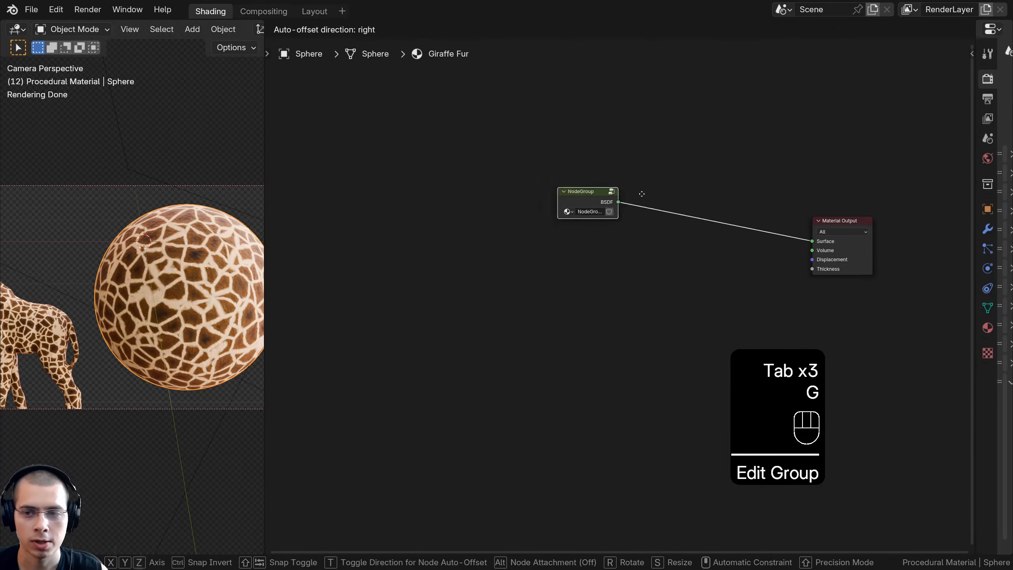
left_click(831, 223)
middle_click_drag(728, 237, 579, 272)
scroll(580, 266, "up", 6)
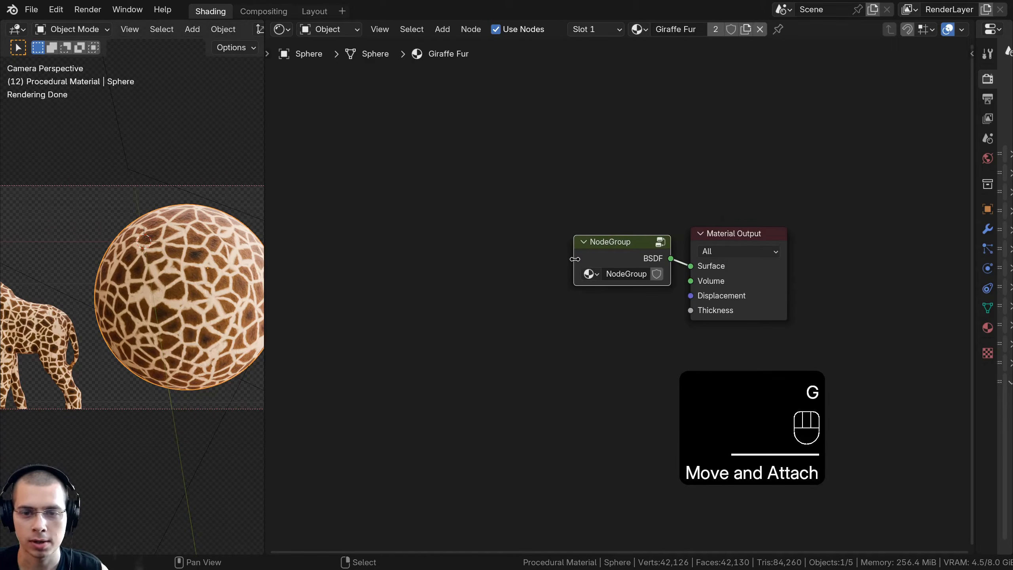
Widen the node group, rename it Giraffe Fur using the copied material name, and align it with the Material Output
left_click_drag(574, 258, 495, 258)
left_click(676, 28)
key("ctrl+c")
left_click(572, 281)
left_click(569, 275)
key("ctrl+v")
left_click(573, 244)
left_click_drag(574, 244, 590, 238)
left_click_drag(512, 250, 508, 250)
left_click_drag(567, 242, 564, 242)
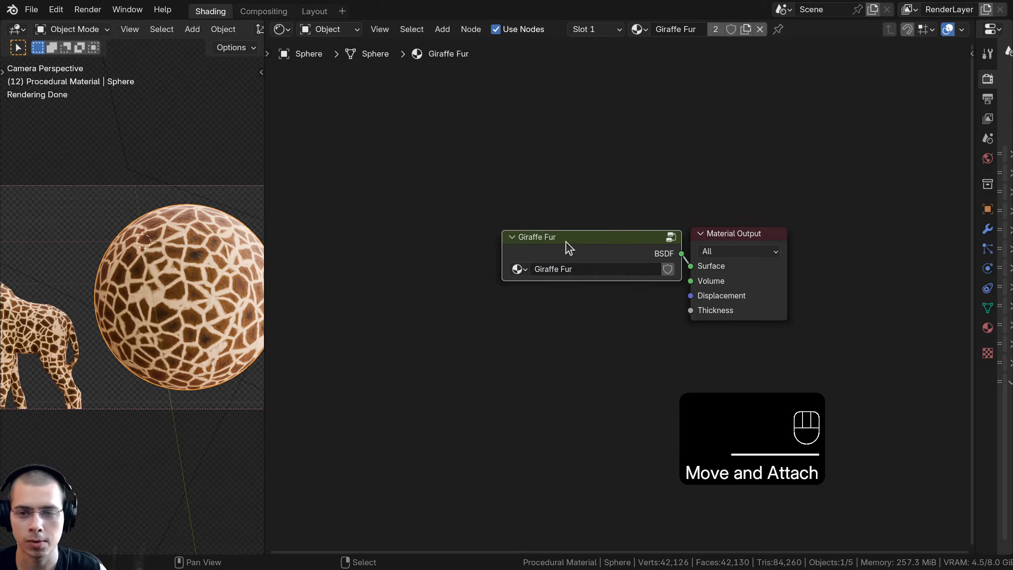
Open the Giraffe Fur group for editing and rename its BSDF output socket to Shader
key("Tab")
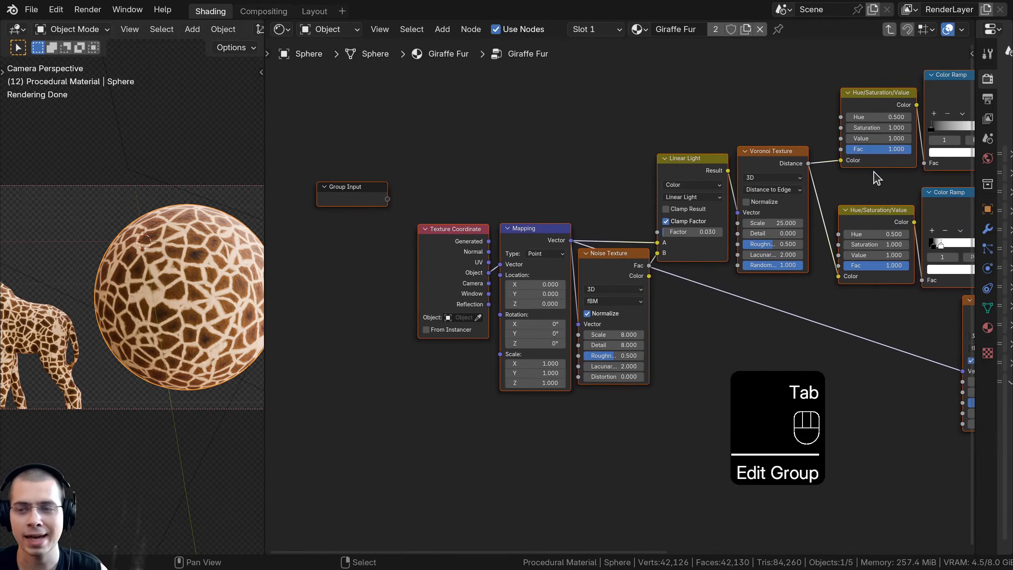
key("n")
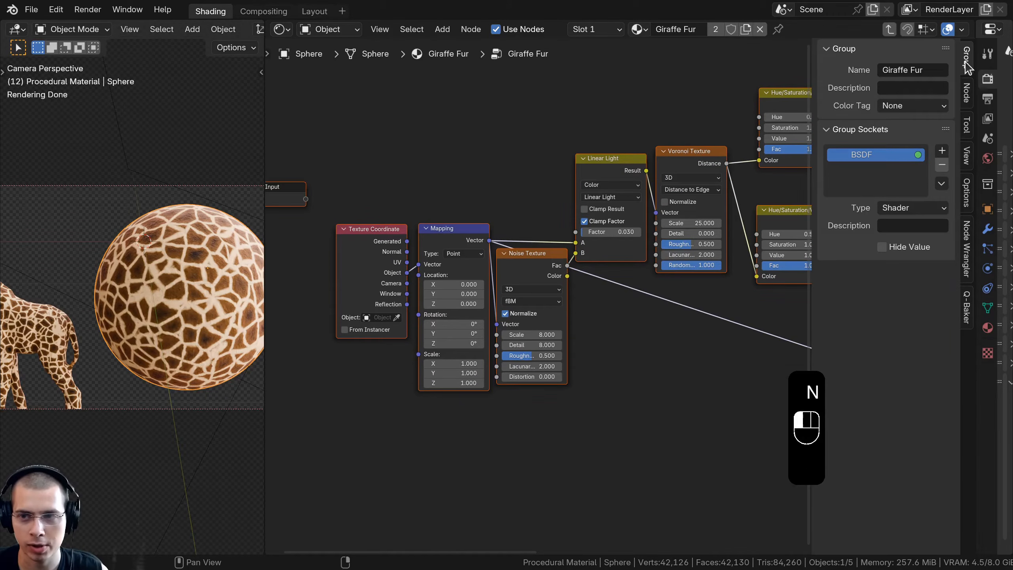
double_click(856, 156)
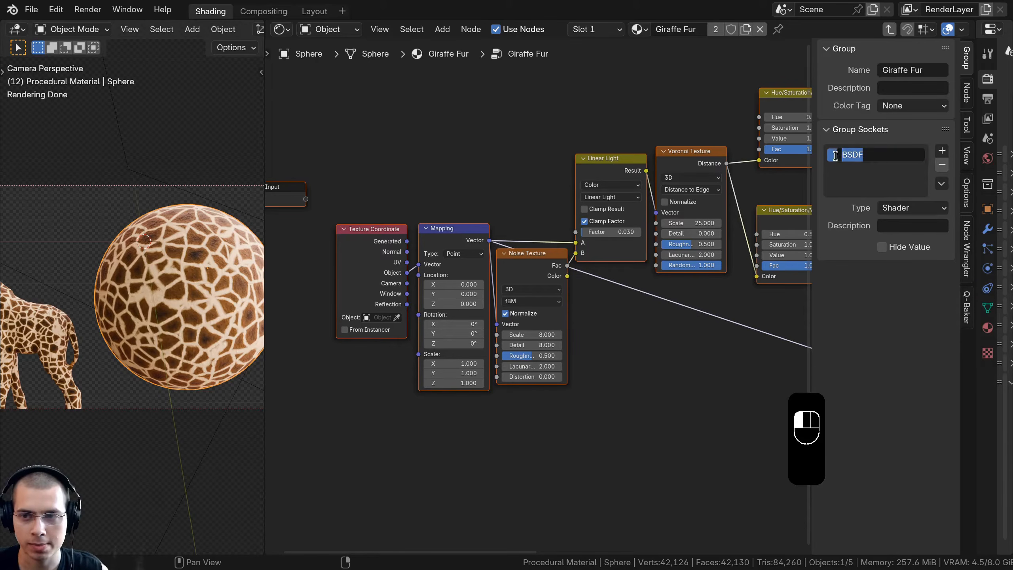
type("Sa")
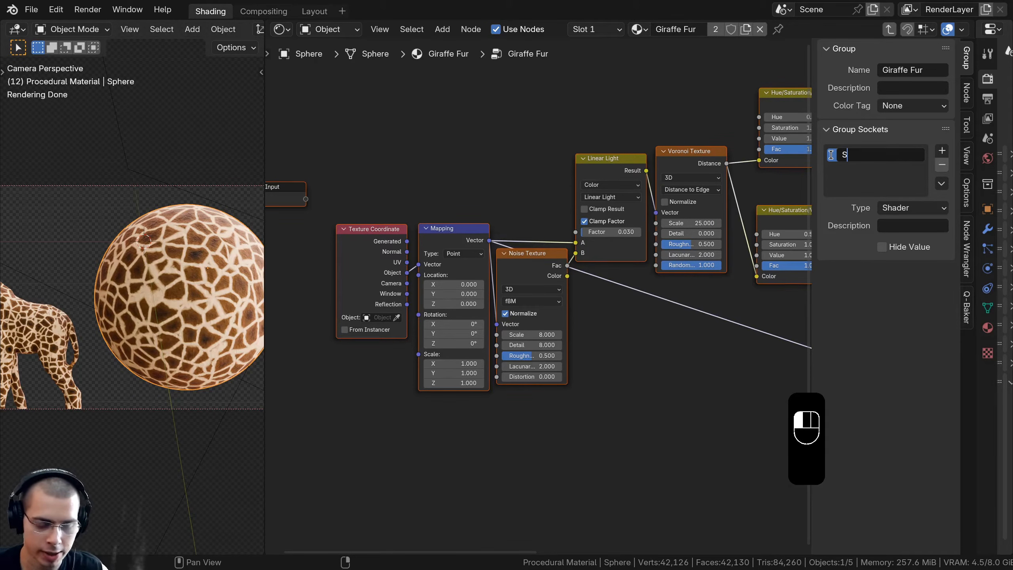
left_click(831, 155)
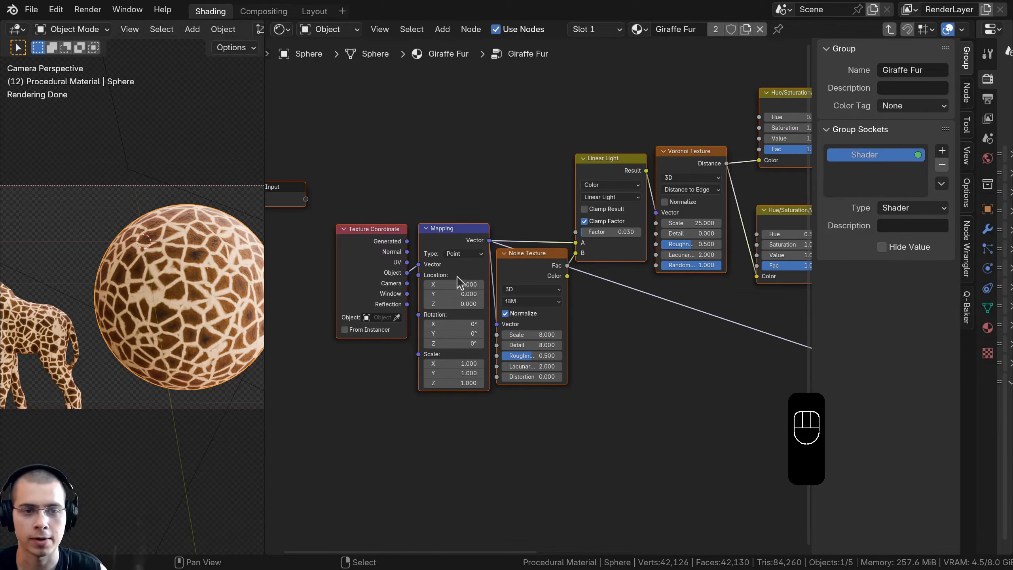
Move the Group Input node down beside the Texture Coordinate node
middle_click_drag(457, 277, 658, 275)
scroll(538, 275, "up", 2)
left_click(445, 181)
key("g")
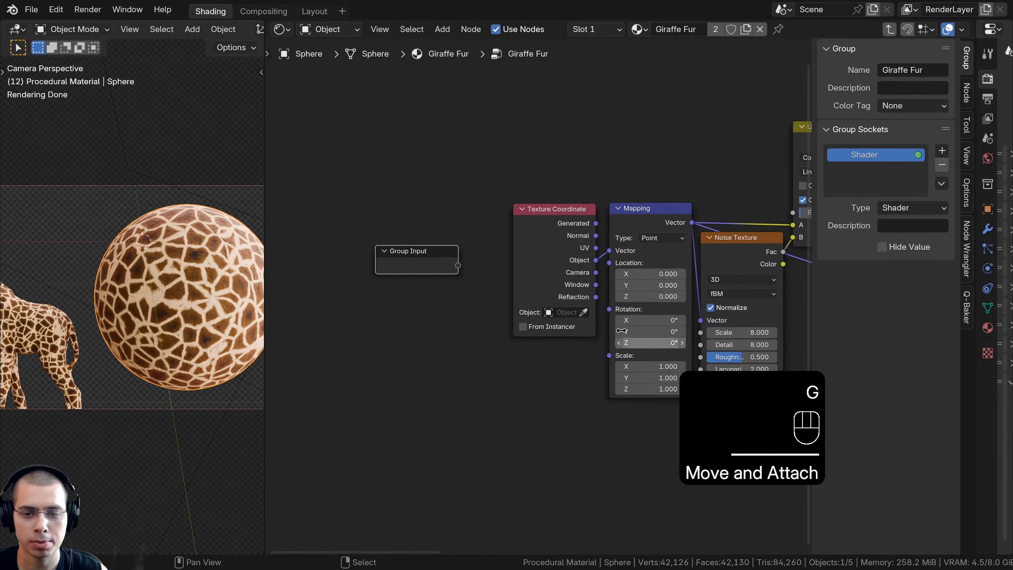
Expose the Mapping node's Scale as a new input on the Group Input node
middle_click_drag(591, 372, 574, 381)
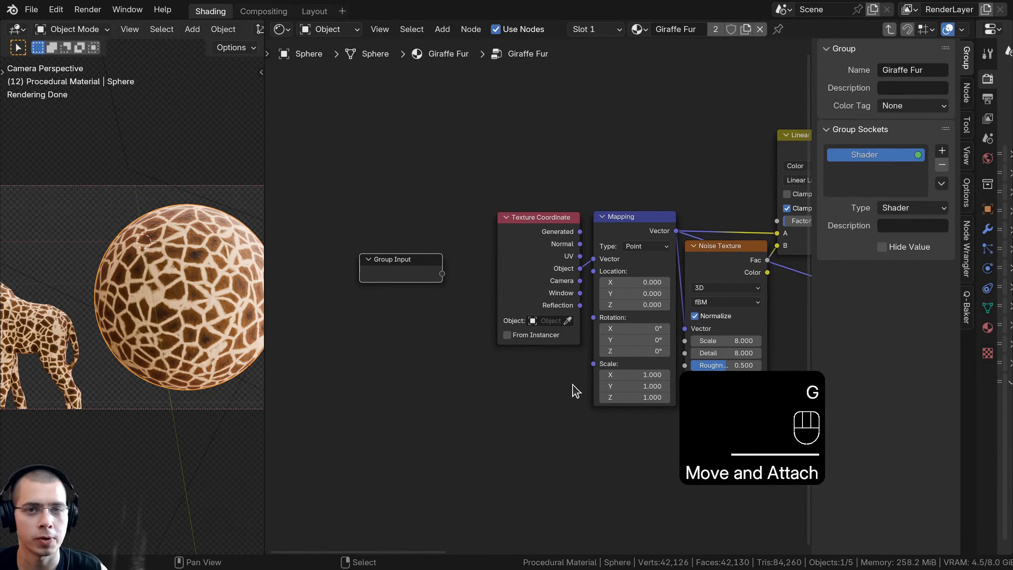
middle_click_drag(513, 388, 512, 368)
scroll(551, 280, "up", 1)
left_click_drag(611, 215, 606, 210)
middle_click_drag(613, 228, 530, 240)
scroll(721, 253, "down", 4)
middle_click_drag(570, 336, 613, 286)
scroll(613, 286, "up", 3)
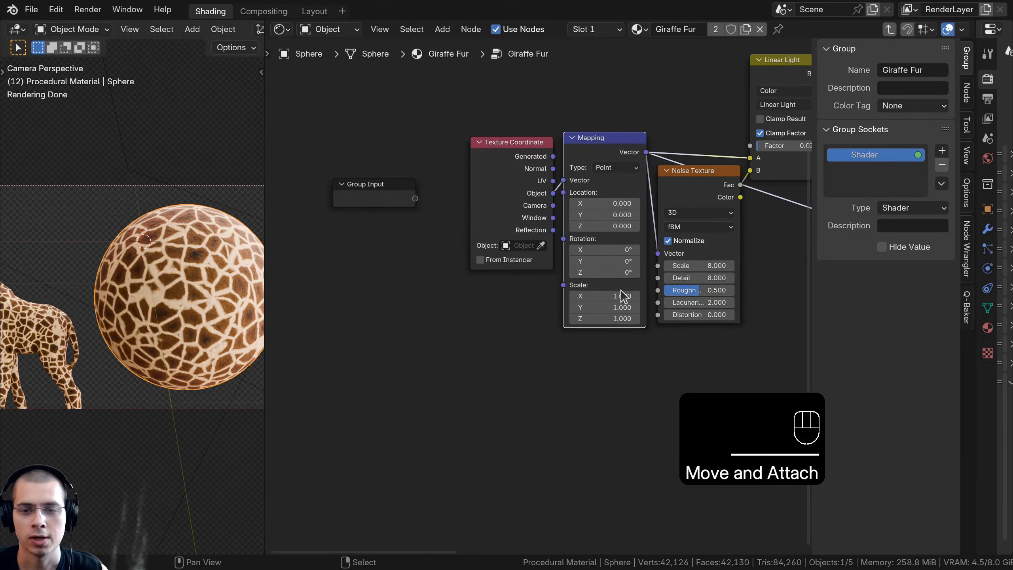
left_click_drag(563, 285, 415, 198)
left_click(344, 195)
Change the Scale group socket's type to Float and set its default to 1
left_click(866, 171)
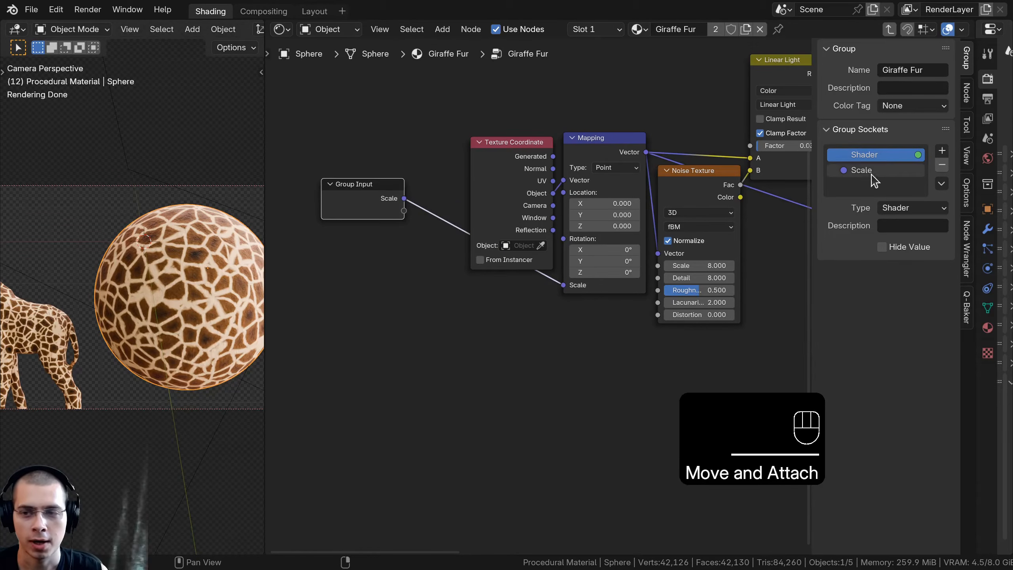
middle_click_drag(654, 371, 584, 383)
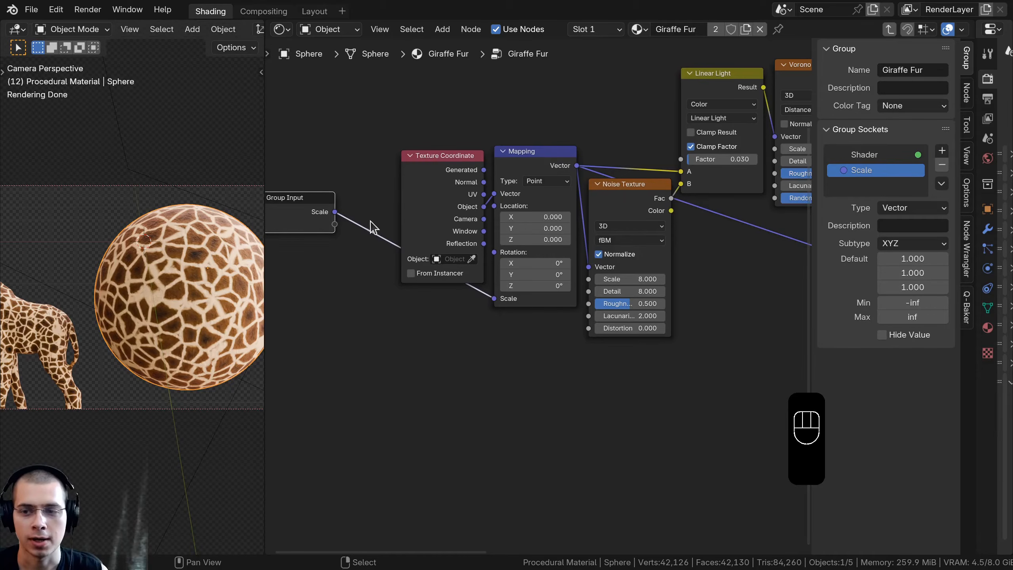
left_click_drag(319, 229, 327, 233)
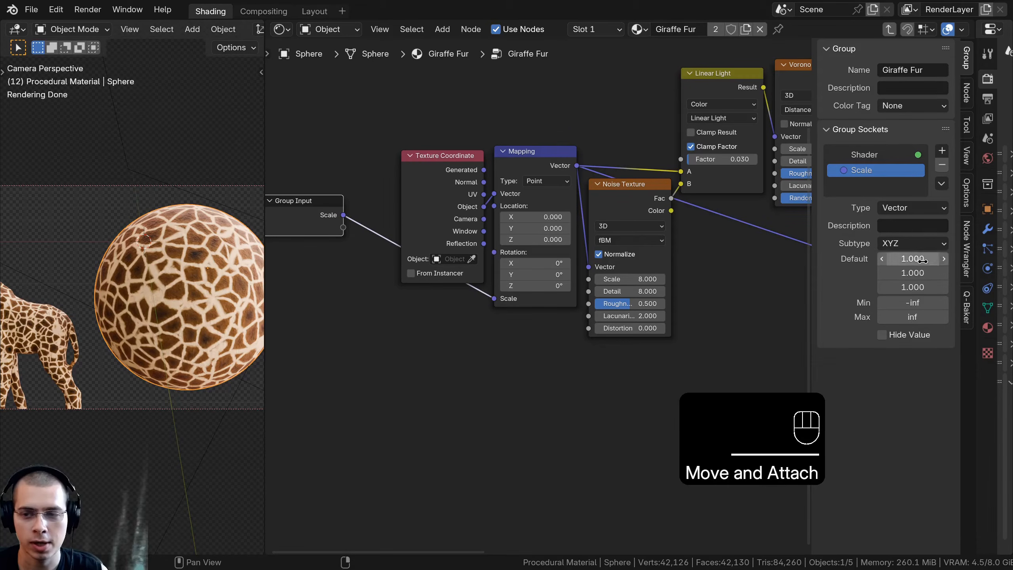
left_click(913, 207)
left_click(901, 286)
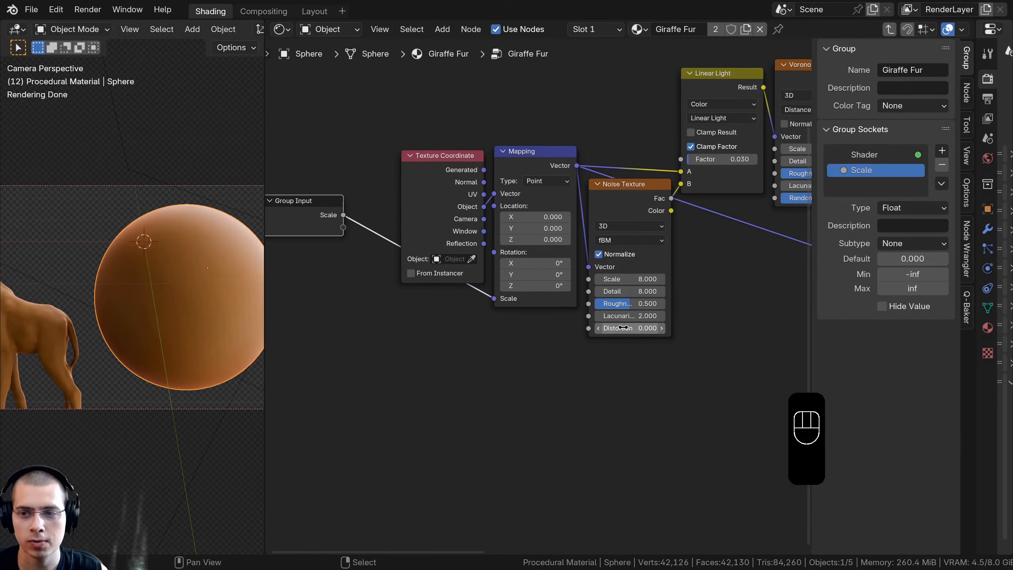
left_click(910, 259)
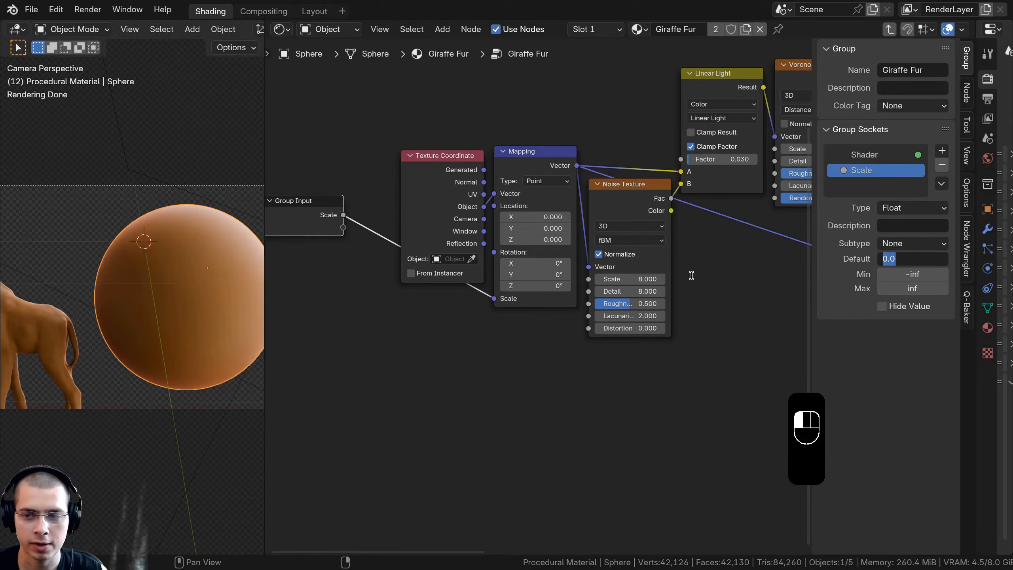
type("1")
key("Return")
Set Scale to 1 on the Giraffe Fur node outside the group and reopen the group for editing
key("Tab")
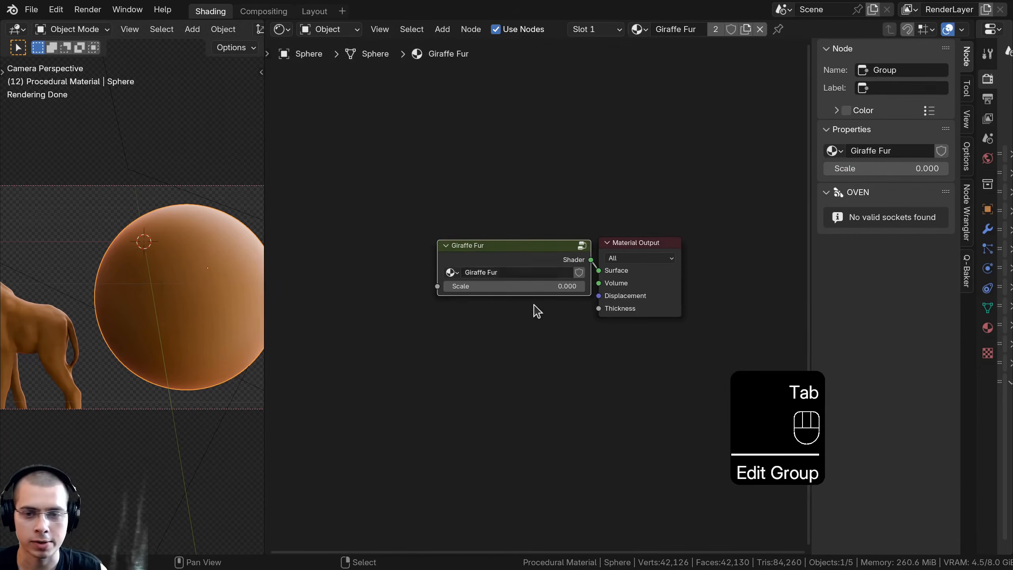
key("Return")
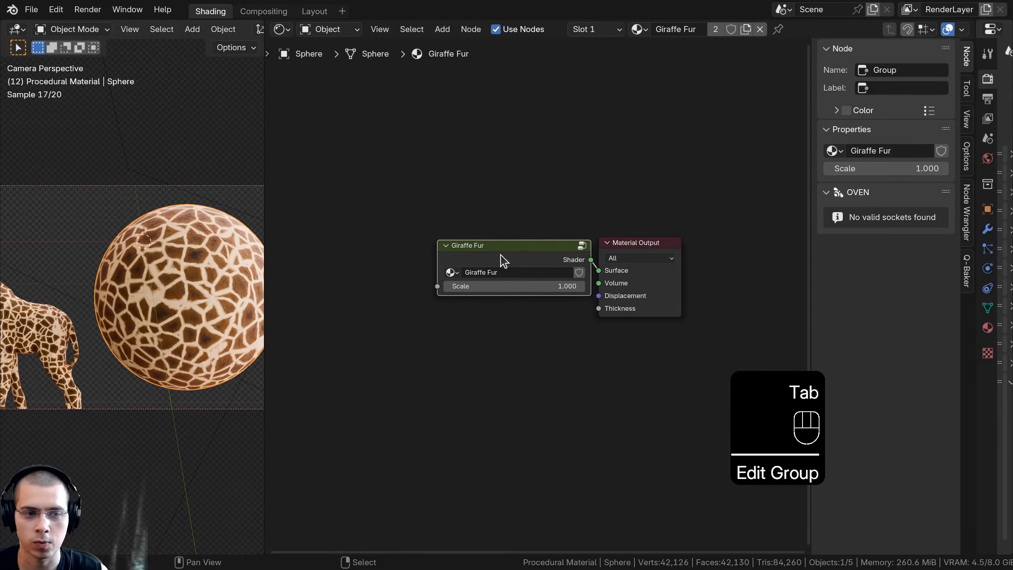
key("Tab")
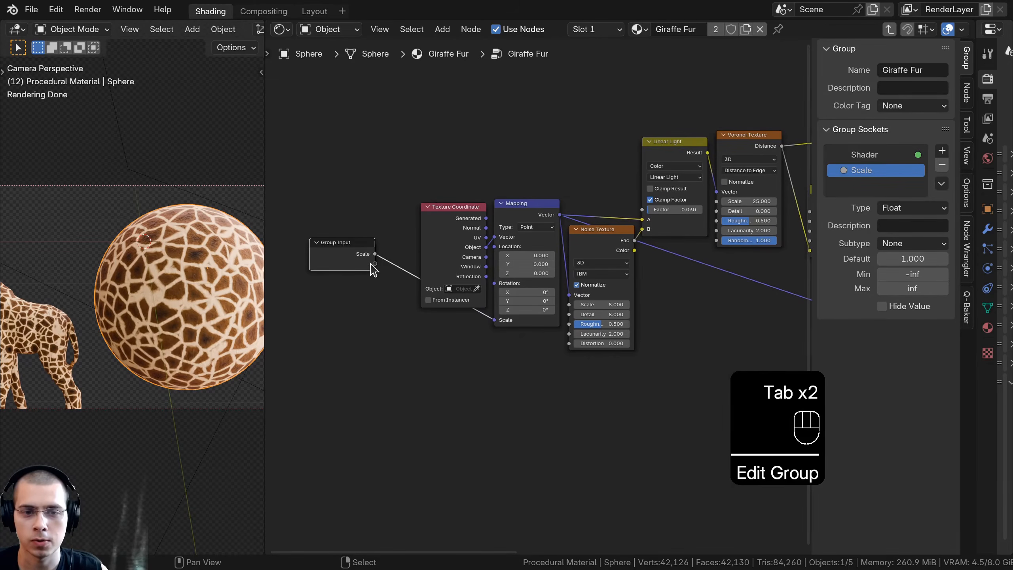
Move the Group Input near the Voronoi Texture and expose the Voronoi Scale as a group input named Pattern Scale
key("g")
left_click(635, 120)
middle_click_drag(636, 120, 574, 193)
scroll(574, 194, "up", 2)
key("g")
left_click(633, 275)
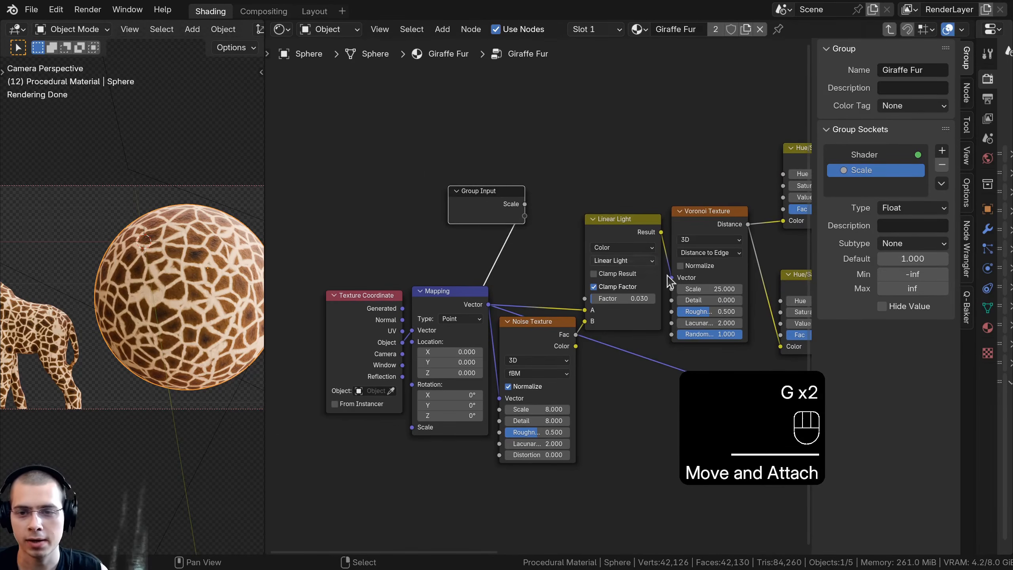
scroll(635, 276, "up", 3)
middle_click_drag(774, 202, 740, 194)
left_click_drag(673, 280, 488, 187)
double_click(876, 186)
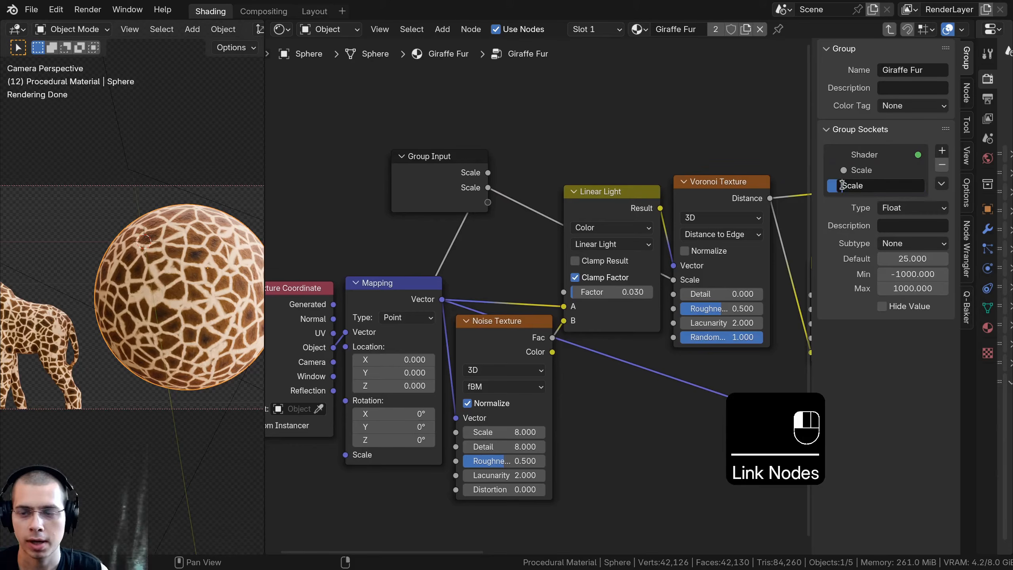
type("Pattern")
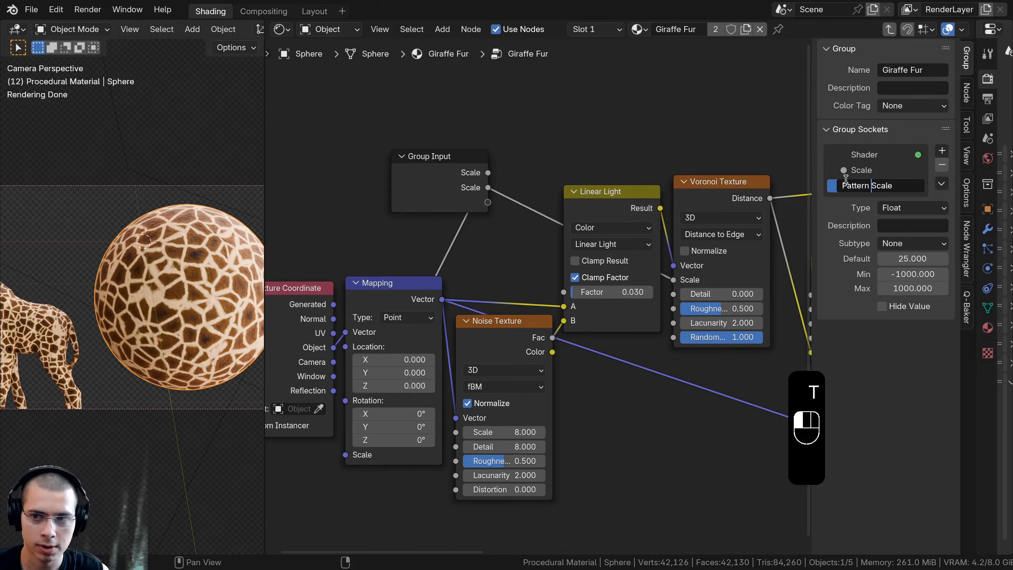
key("Return")
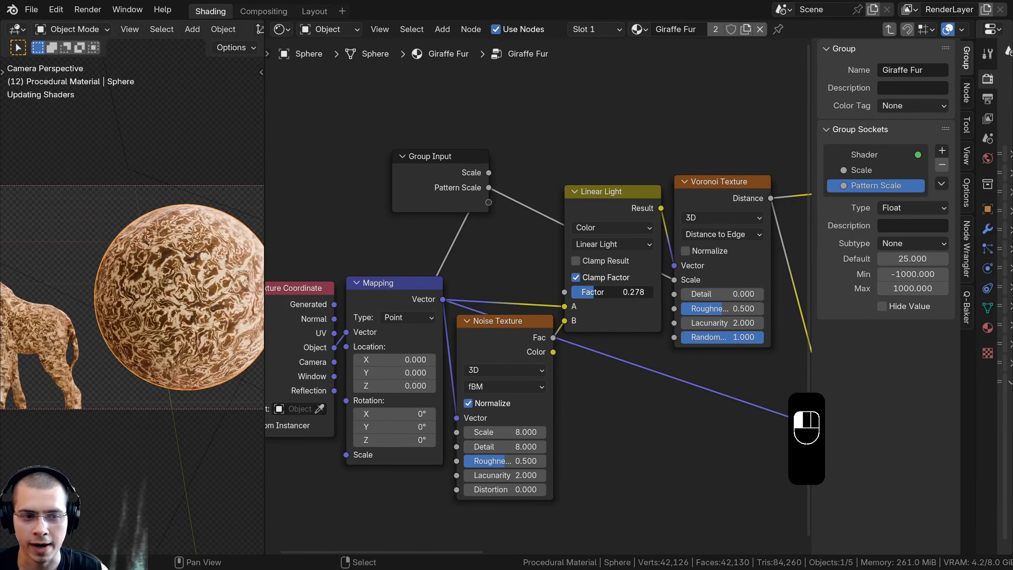
Expose the Linear Light node's Factor as a group input named Pattern Distortion
left_click_drag(564, 292, 488, 202)
double_click(863, 202)
type("Pattern Distort")
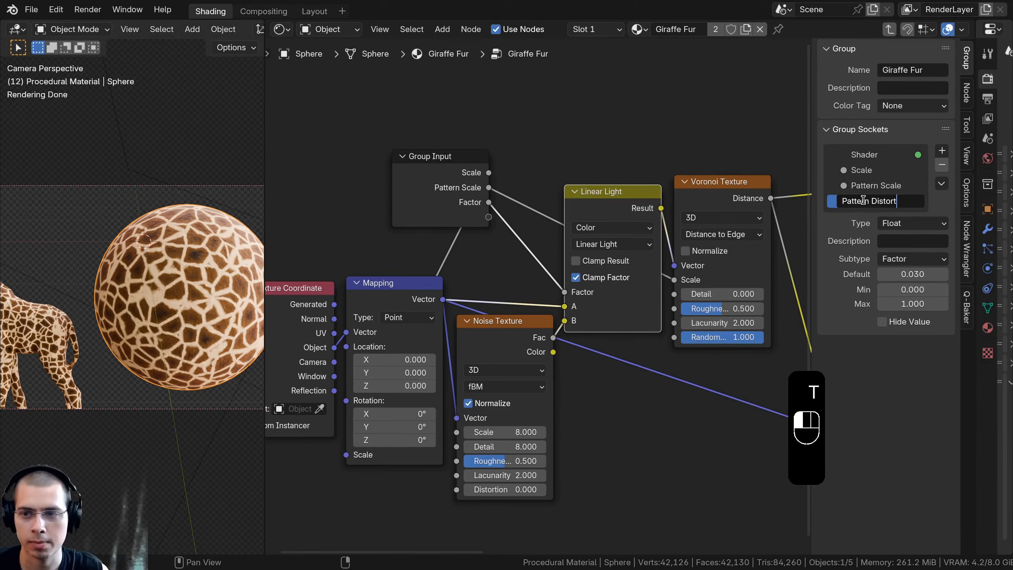
type("i")
type("on")
key("Return")
Expose the Detail and Roughness of the Noise Texture beside the Mapping node as group inputs named Detail 1 and Detail 2
left_click_drag(557, 168, 467, 176)
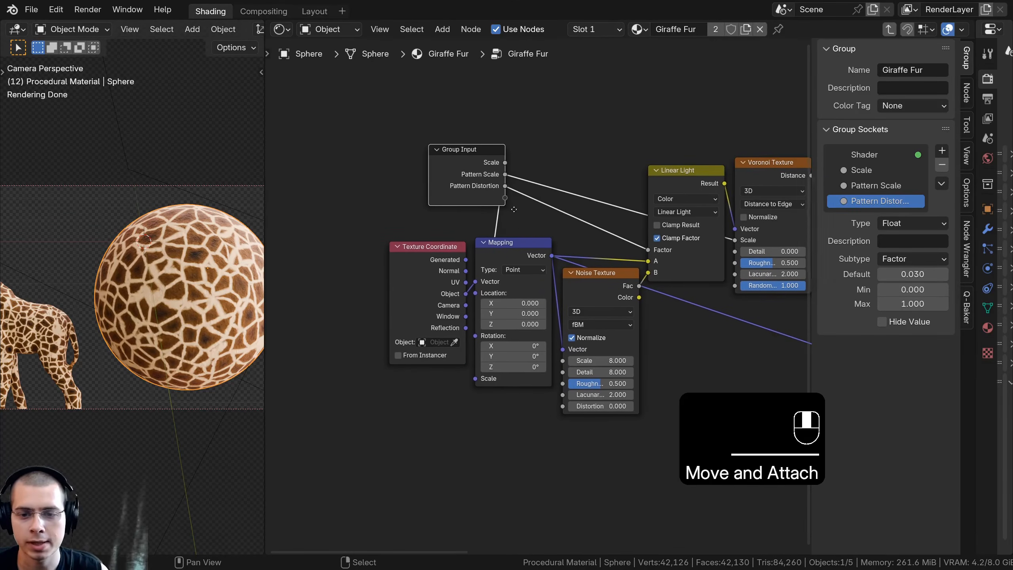
scroll(564, 373, "up", 2)
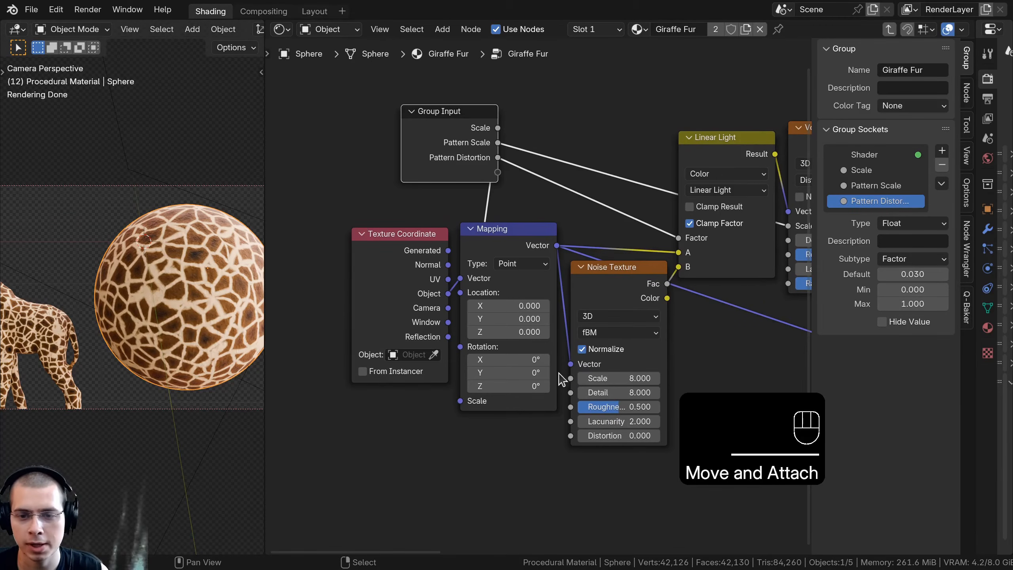
left_click_drag(571, 393, 498, 172)
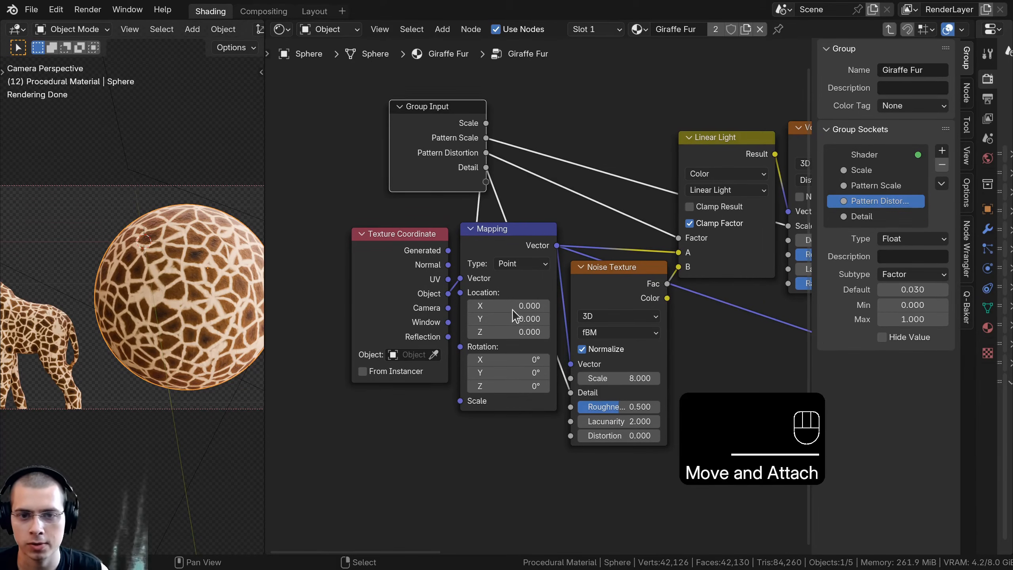
left_click_drag(571, 407, 486, 183)
double_click(898, 218)
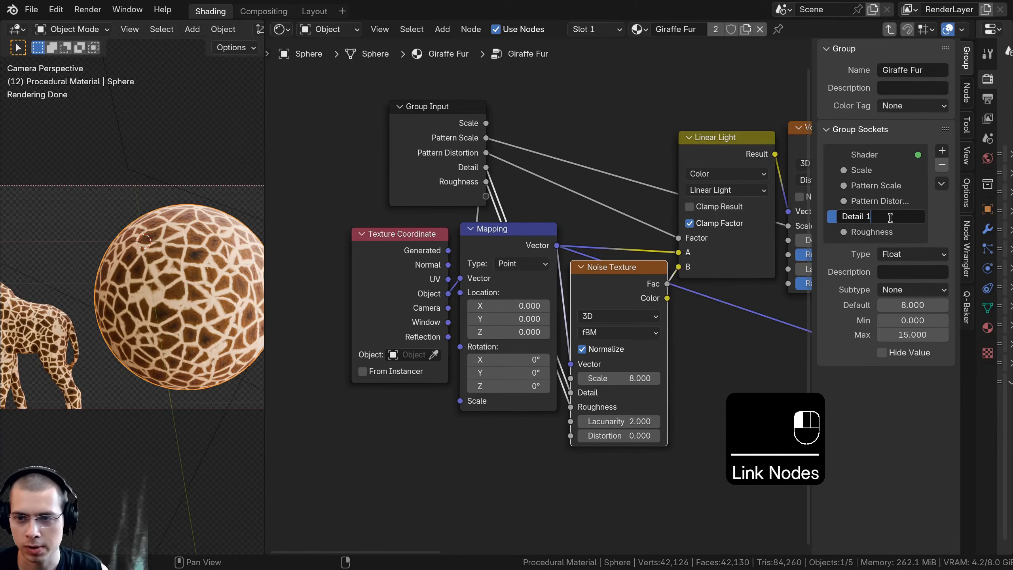
key("Tab")
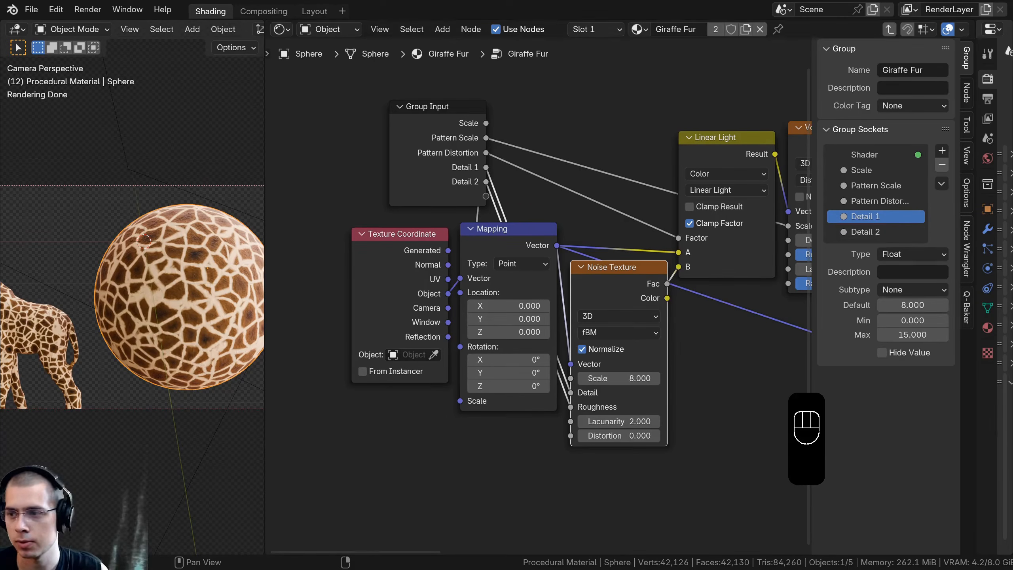
Move the Group Input above the Color Ramps and expose color A of the final Mix node as Pattern Color
scroll(496, 166, "down", 4)
middle_click_drag(497, 166, 337, 326)
left_click(295, 322)
key("g")
left_click(680, 154)
middle_click_drag(677, 155, 437, 165)
key("g")
left_click(543, 220)
scroll(702, 312, "up", 2)
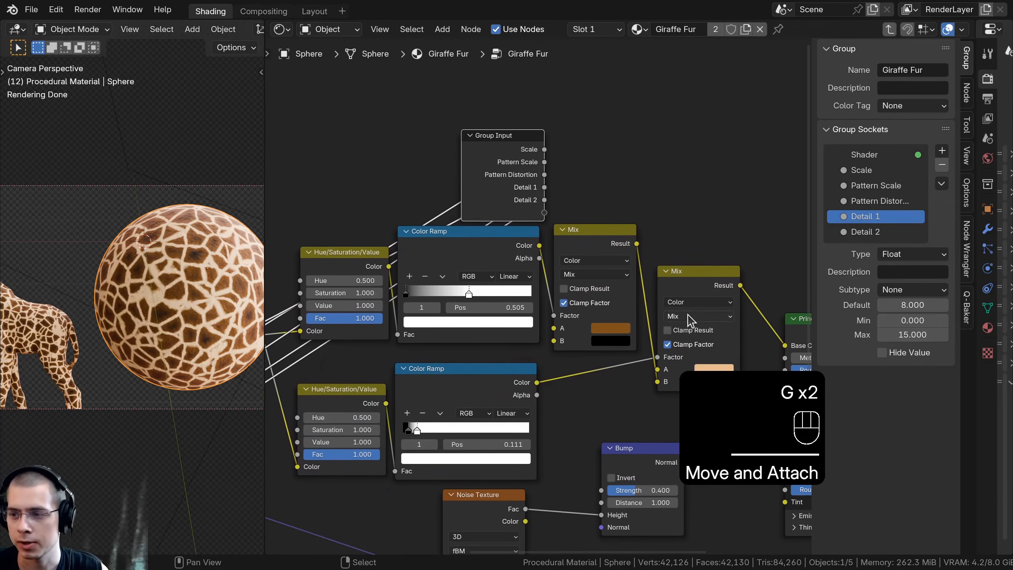
left_click_drag(660, 370, 634, 190)
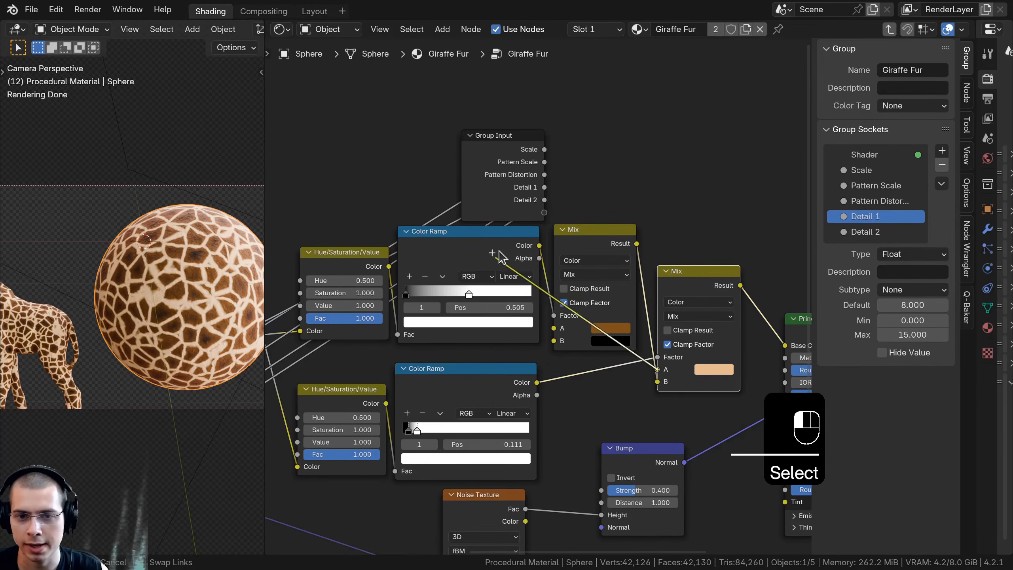
left_click_drag(547, 223, 545, 212)
double_click(865, 247)
type("Pattern Color")
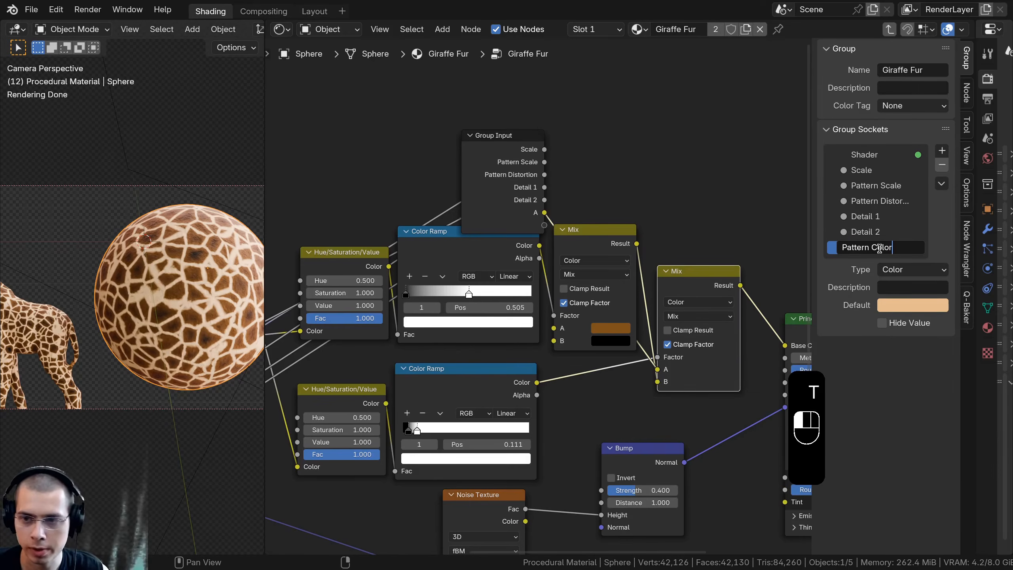
Expose colors A and B of the first Mix node as group inputs named Fur Color 1 and Fur Color 2
scroll(540, 295, "up", 1)
left_click_drag(555, 331, 545, 220)
left_click_drag(522, 214, 491, 163)
left_click_drag(555, 345, 542, 303)
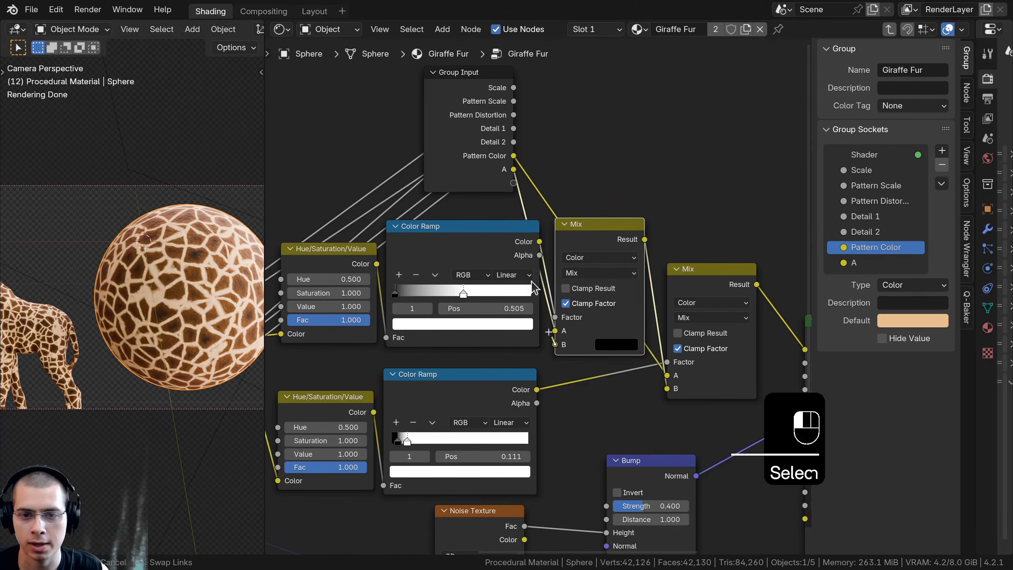
mouse_move(510, 192)
left_mouse_down()
mouse_move(514, 183)
mouse_move(498, 190)
left_mouse_up()
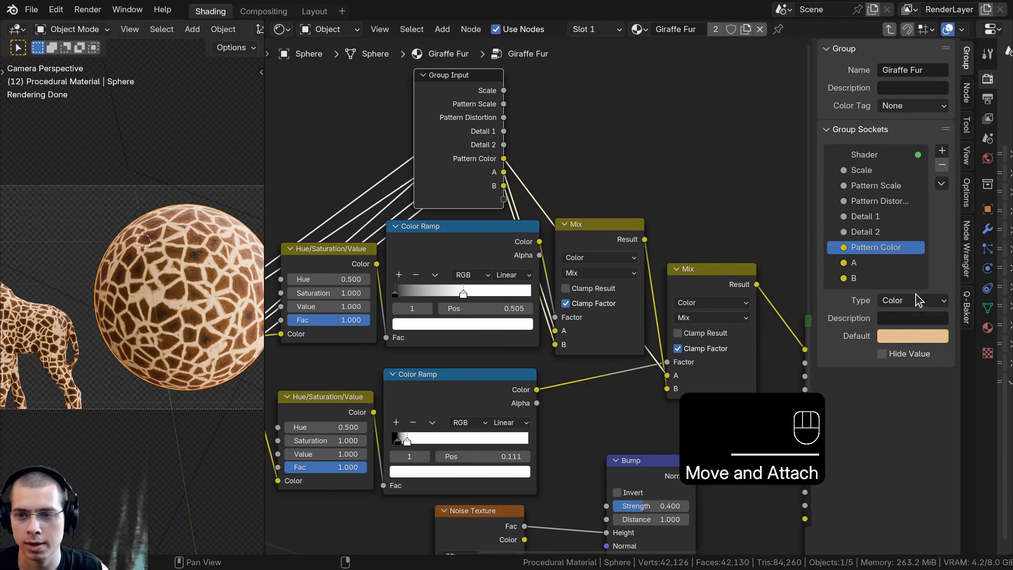
double_click(854, 264)
type("Fur Color 1")
double_click(860, 275)
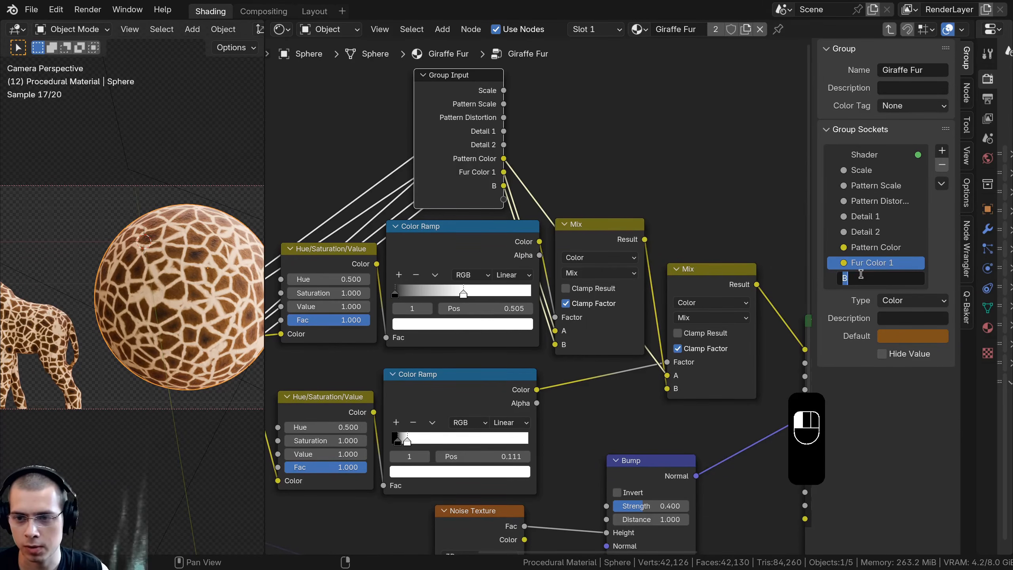
Move the Group Input above the Voronoi Texture and expose the upper Hue/Saturation/Value node's Value as Fur Darkness
scroll(767, 267, "down", 2)
middle_click_drag(767, 267, 792, 272)
scroll(346, 197, "down", 3)
middle_click_drag(347, 197, 419, 211)
left_click(418, 212)
left_click_drag(606, 219, 401, 219)
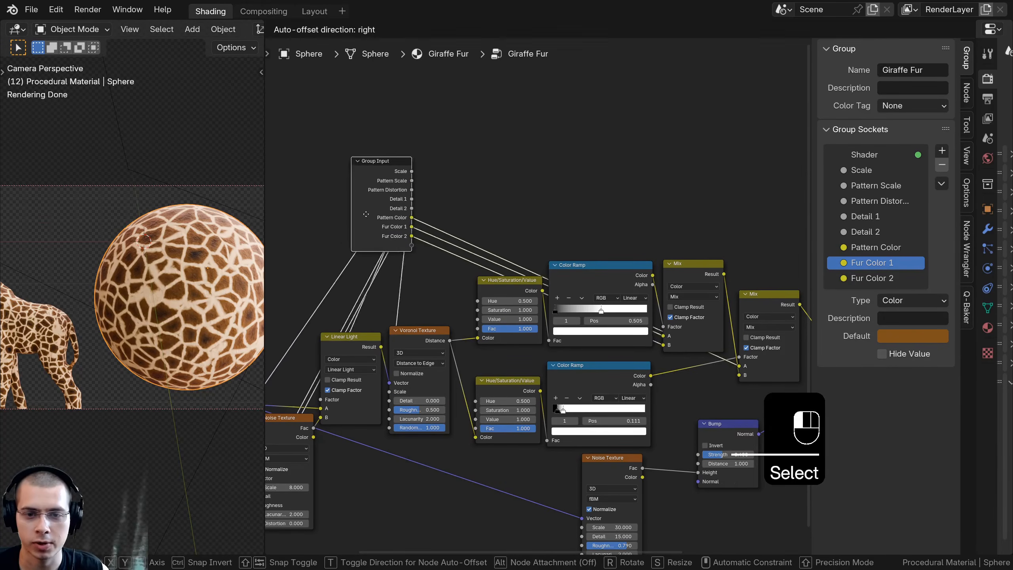
scroll(526, 284, "up", 2)
left_click_drag(537, 302, 380, 202)
double_click(868, 294)
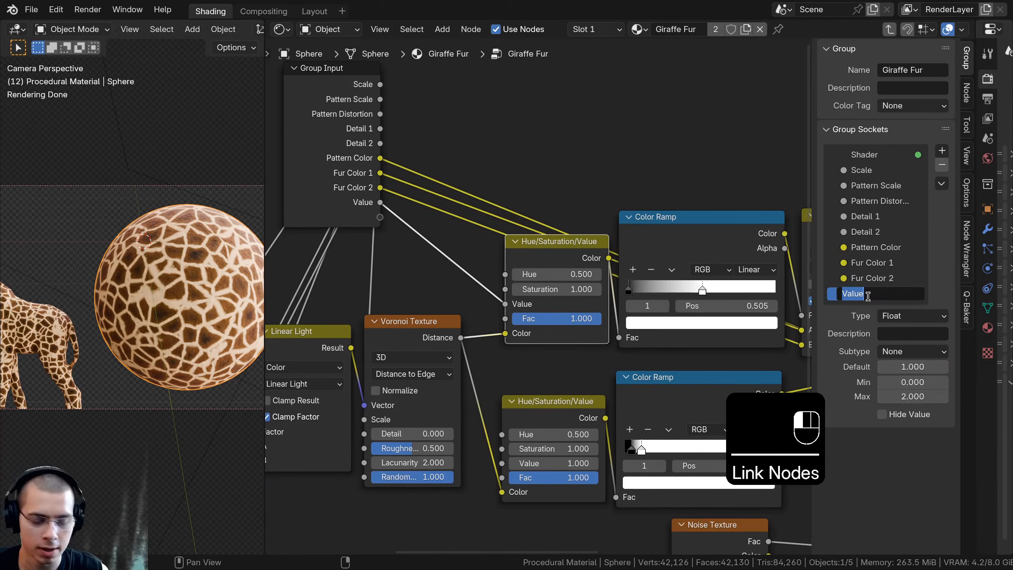
type("Fur Darkness")
Expose the lower Hue/Saturation/Value node's Value as a group input named Pattern Thickness
scroll(536, 299, "down", 3)
middle_click_drag(513, 277, 556, 277)
key("a")
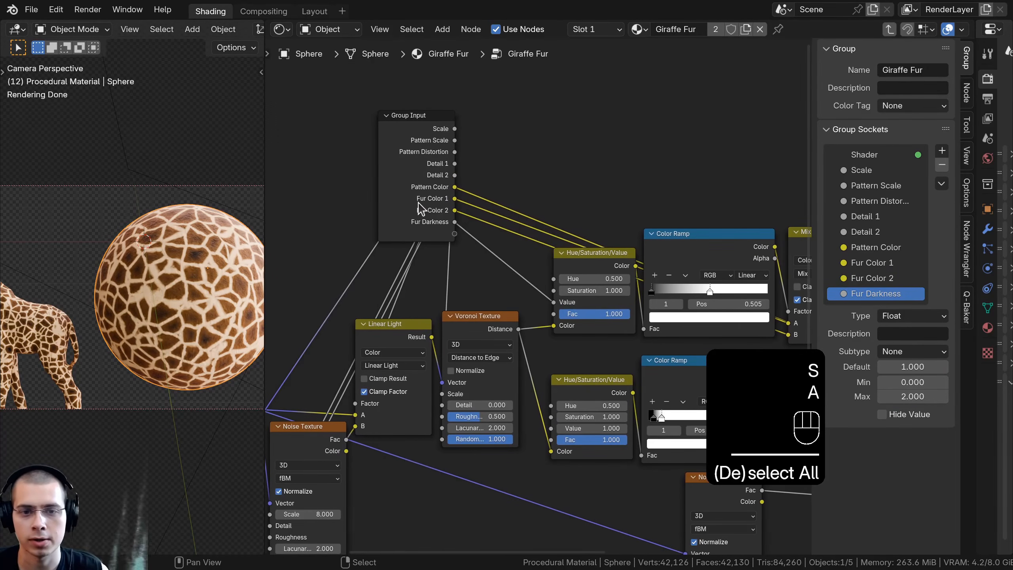
left_click_drag(420, 204, 422, 225)
middle_click_drag(560, 359, 560, 330)
left_click_drag(582, 363, 582, 344)
scroll(580, 417, "up", 2)
left_click_drag(597, 401, 438, 207)
right_click(597, 400)
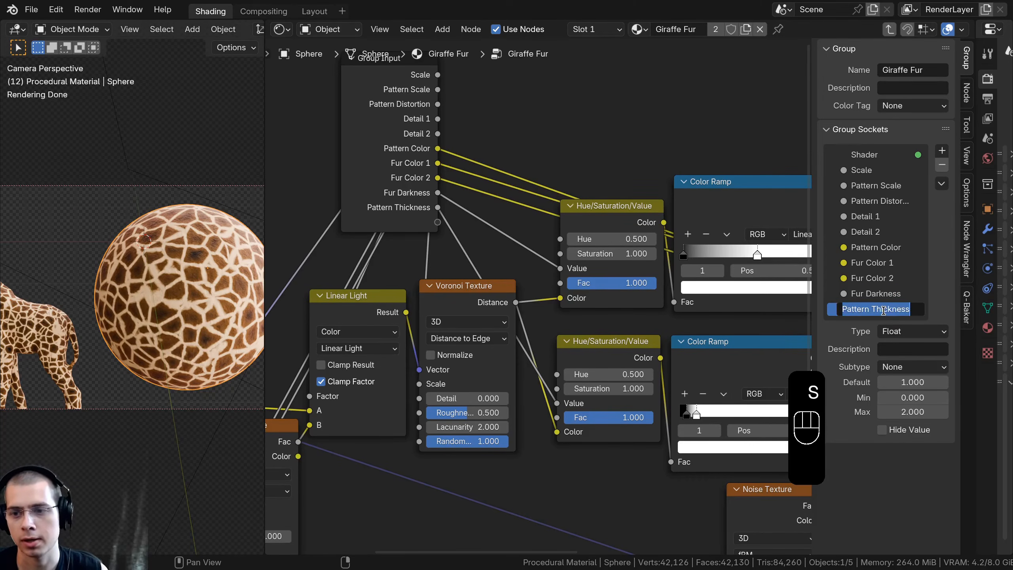
key("Return")
Expose the Scale of the Noise Texture that feeds the Bump node as a group input named Fur Scale
scroll(526, 298, "down", 3)
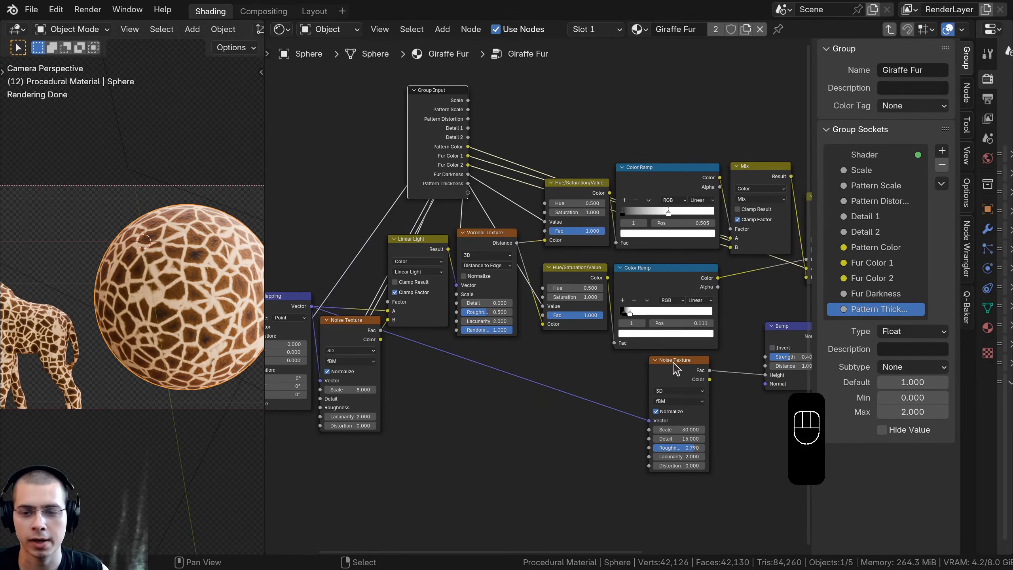
left_click(674, 377)
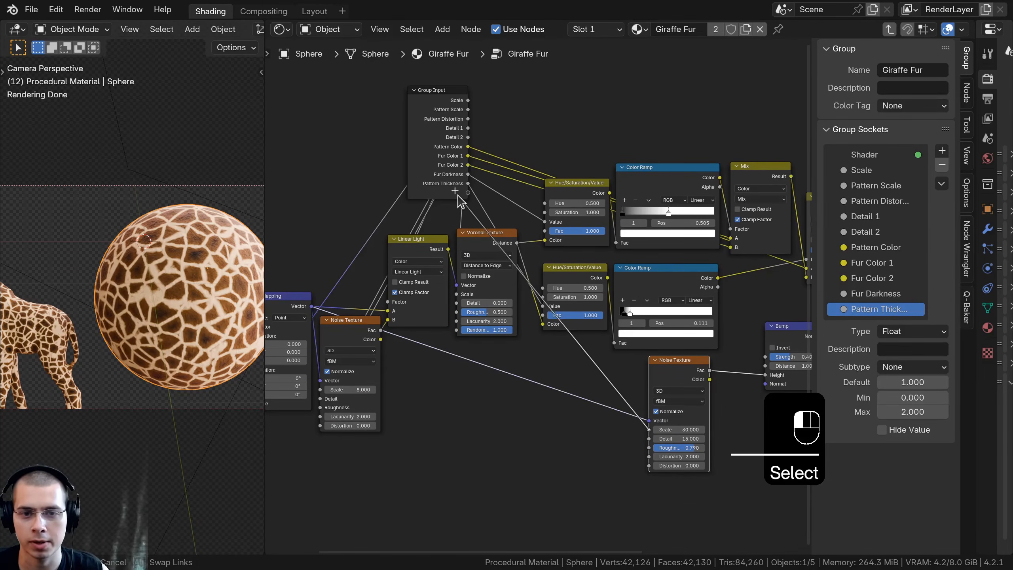
left_click_drag(459, 200, 466, 193)
double_click(859, 324)
type("Fur")
key("Return")
Move the Group Input node down beside the Bump node
scroll(444, 187, "down", 4)
middle_click_drag(519, 206, 354, 165)
left_click(401, 175)
key("g")
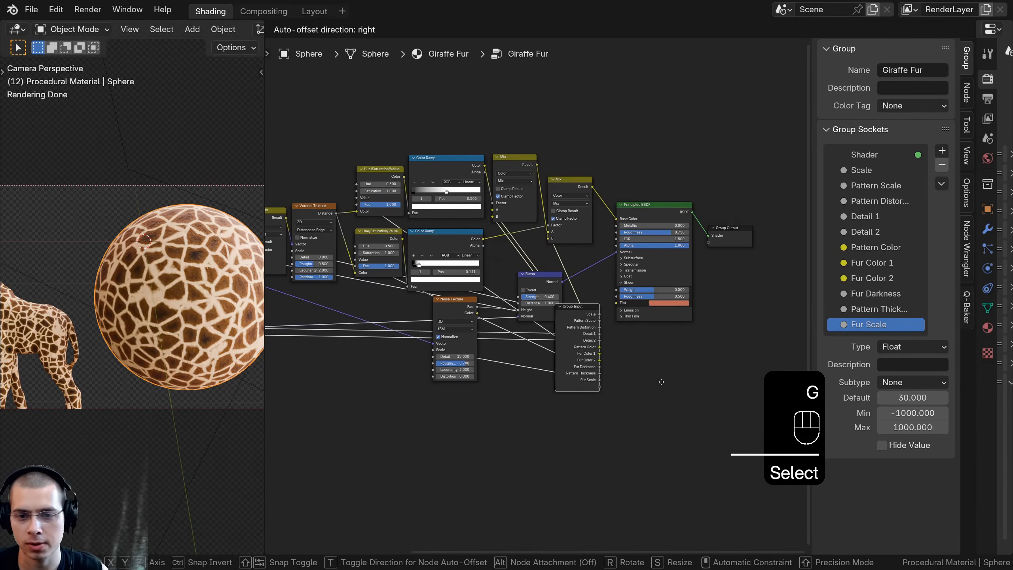
left_click(660, 380)
middle_click_drag(537, 370, 472, 375)
scroll(474, 380, "up", 4)
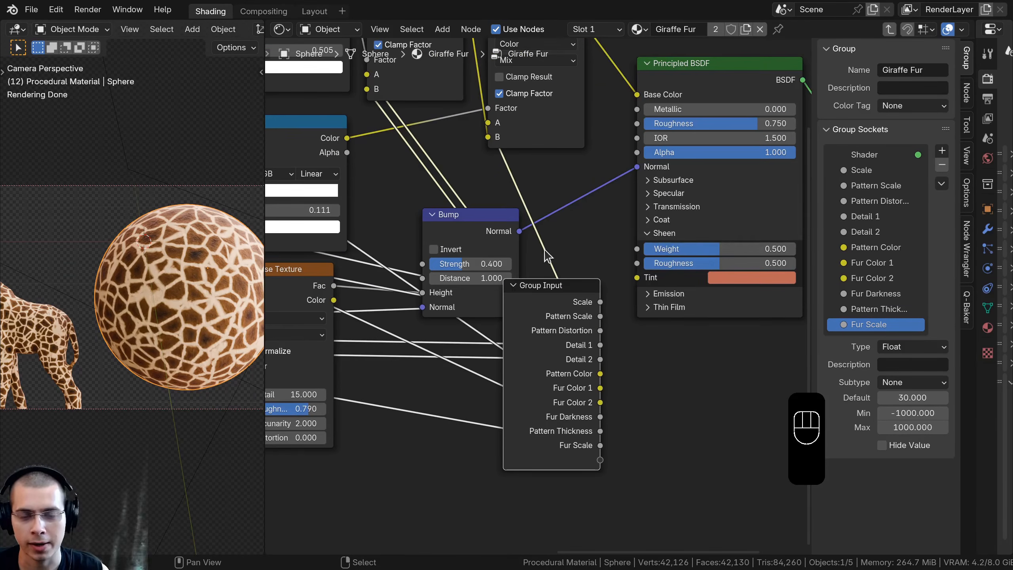
key("g")
left_click(370, 259)
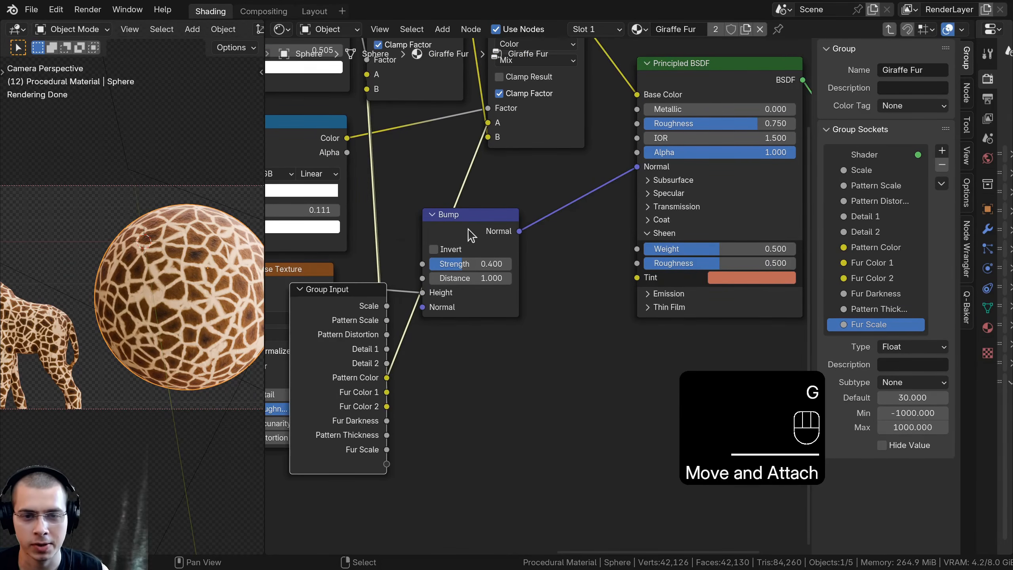
Move the Bump node beside the Principled BSDF and expose its Strength as a group input named Bump Strength
left_click_drag(468, 236, 520, 224)
left_click_drag(475, 252, 425, 399)
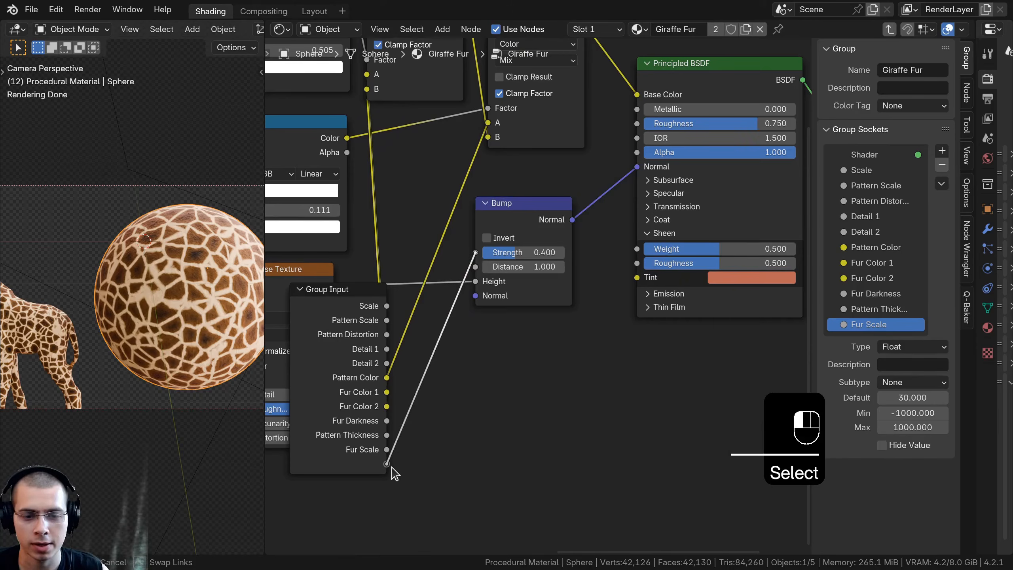
left_click_drag(395, 473, 394, 473)
double_click(845, 340)
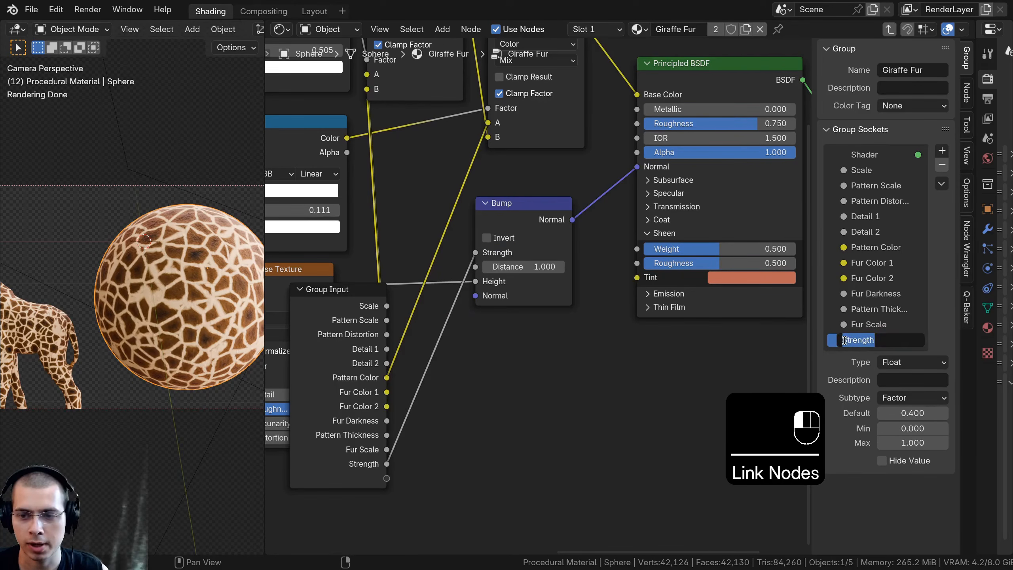
type("Bump")
key("Return")
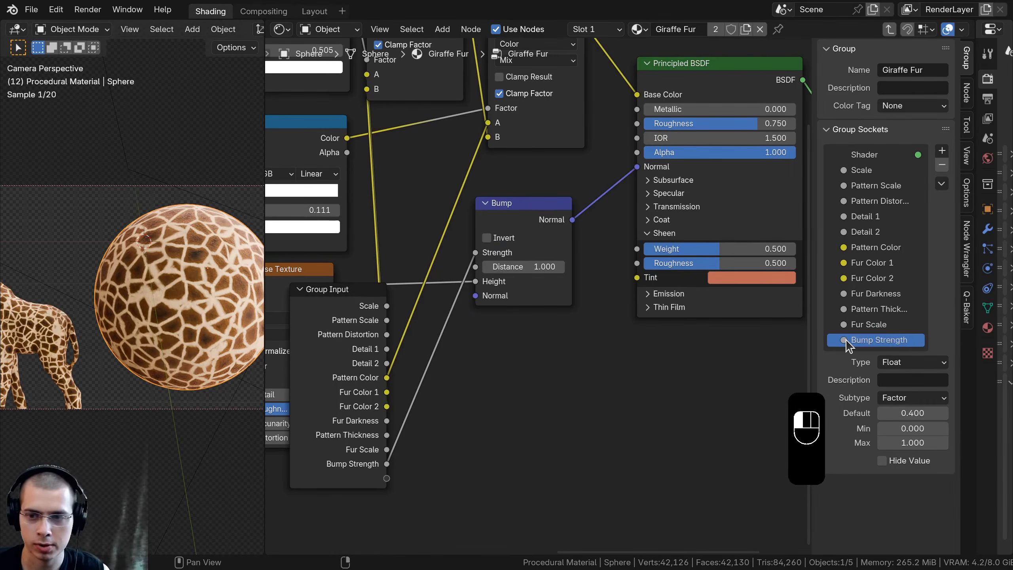
Move the Group Input next to the Bump node and expose the Principled BSDF's Sheen Tint, Weight and Roughness as group inputs
right_click(331, 349)
key("g")
left_click(476, 342)
scroll(541, 332, "up", 1)
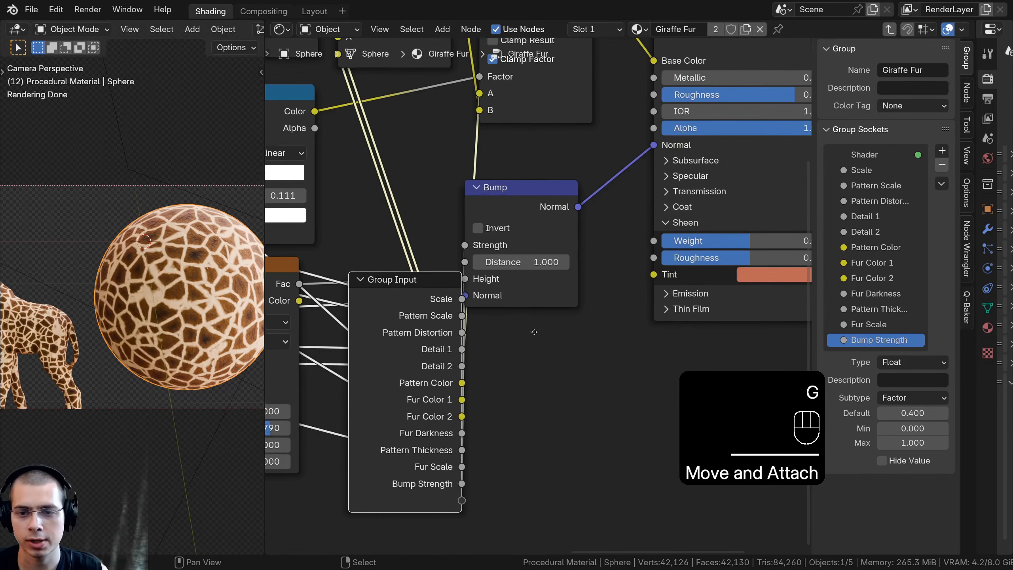
middle_click_drag(539, 333, 507, 333)
middle_click_drag(667, 299, 641, 299)
left_click_drag(598, 275, 370, 455)
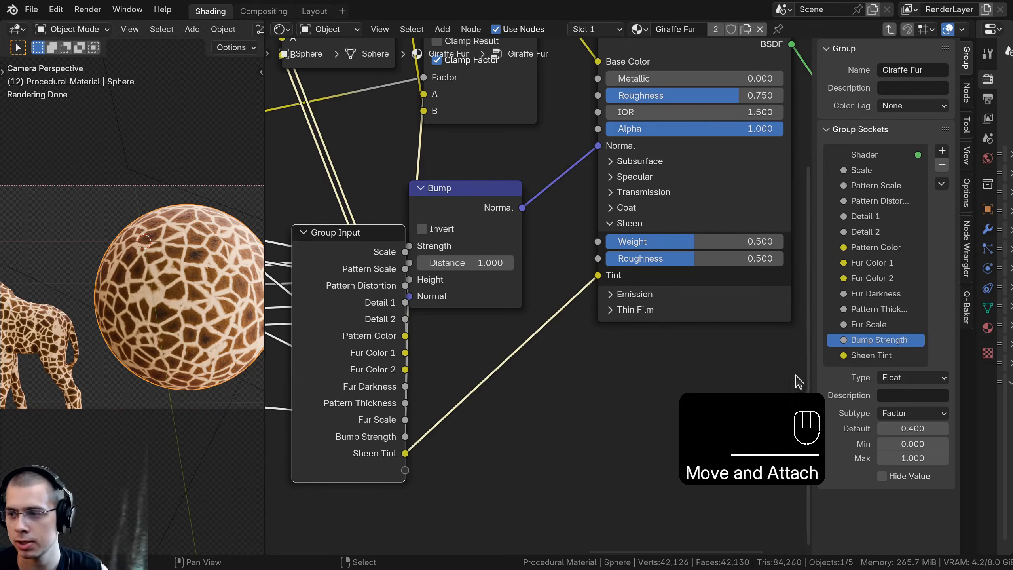
left_click_drag(598, 242, 550, 318)
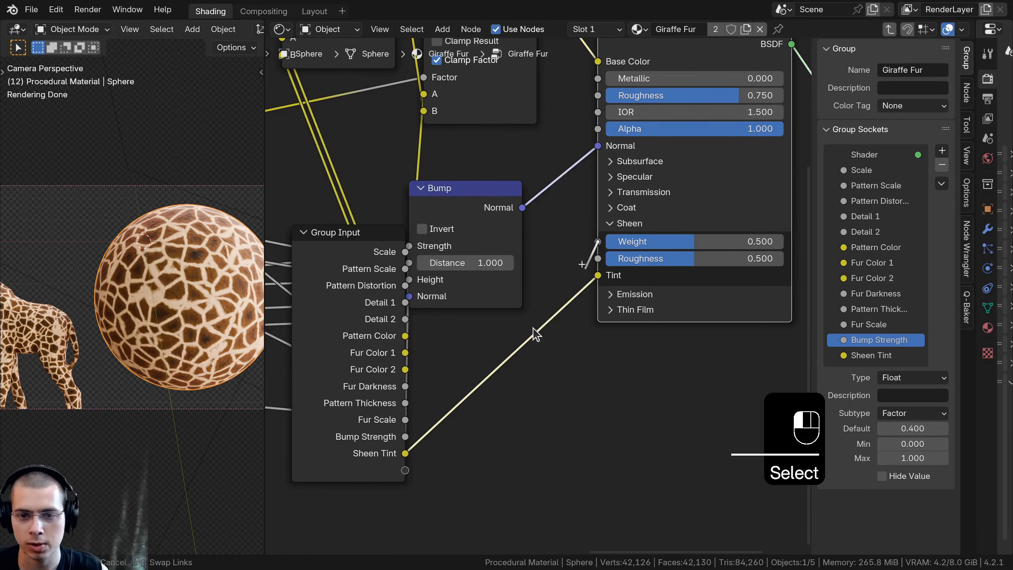
left_click_drag(405, 469, 404, 487)
Move the Group Input node back to the start of the node tree, in front of the Texture Coordinate node
scroll(375, 369, "down", 5)
middle_click_drag(375, 369, 614, 385)
left_click(693, 285)
key("g")
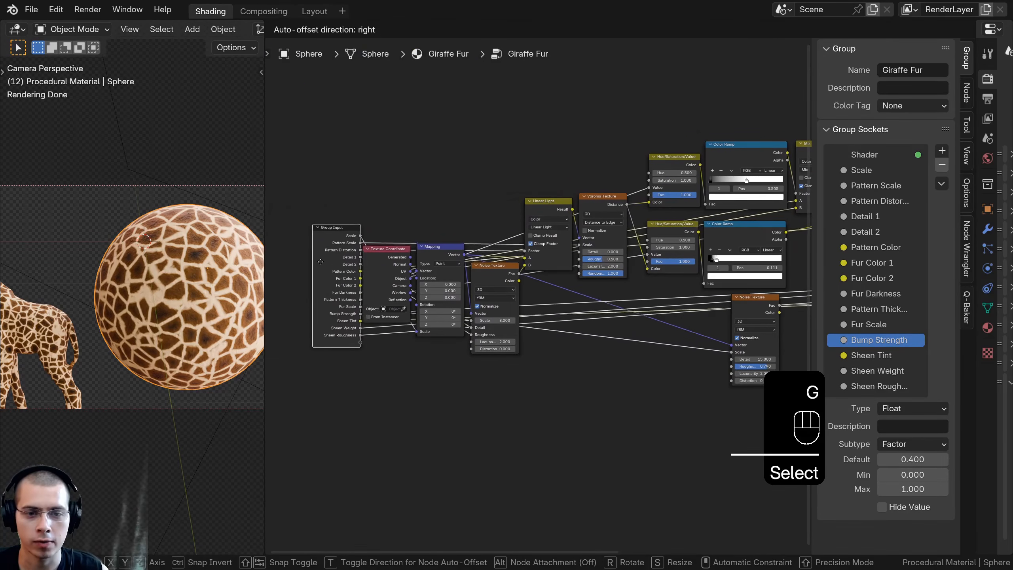
left_click(320, 256)
Hide the node editor's sidebar, exit the Giraffe Fur group and widen the 3D viewport
key("n")
middle_click_drag(578, 267, 487, 280)
key("Tab")
left_click_drag(264, 259, 662, 257)
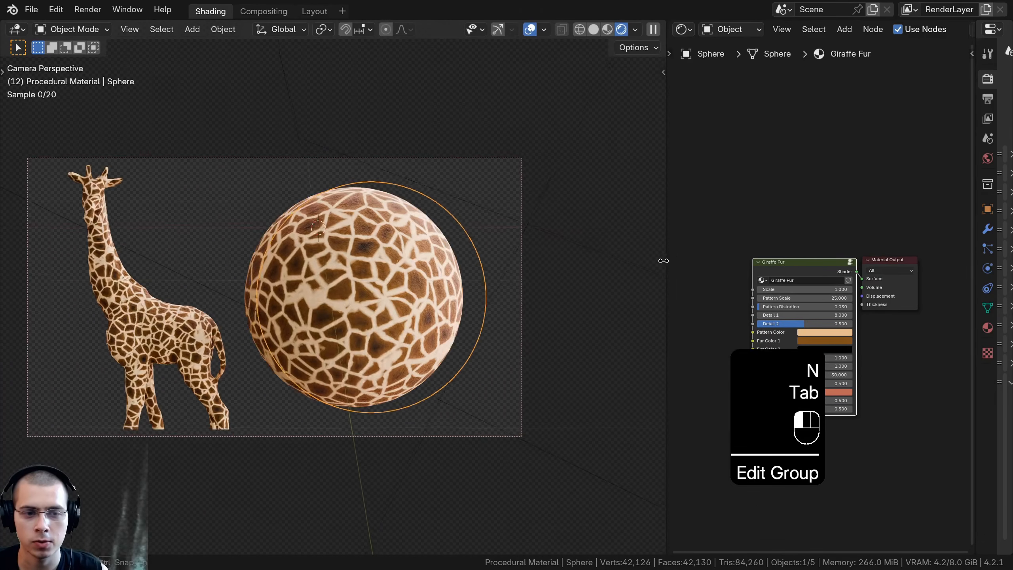
scroll(819, 247, "up", 6)
middle_click_drag(850, 216, 844, 269)
scroll(844, 269, "up", 2)
middle_click_drag(820, 212, 809, 167)
scroll(820, 177, "down", 2)
scroll(819, 176, "up", 1)
Try out the Giraffe Fur node's scale and detail inputs, with Detail 2 at 1.000, and the brightness of Pattern Color
left_click_drag(721, 142, 702, 190, "shift")
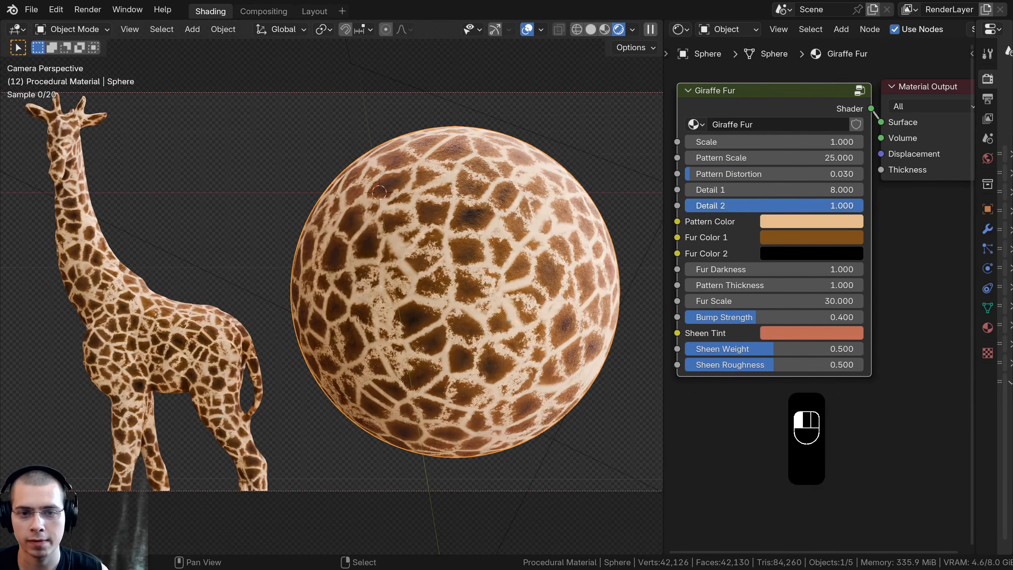
left_click(794, 222)
left_click(825, 225)
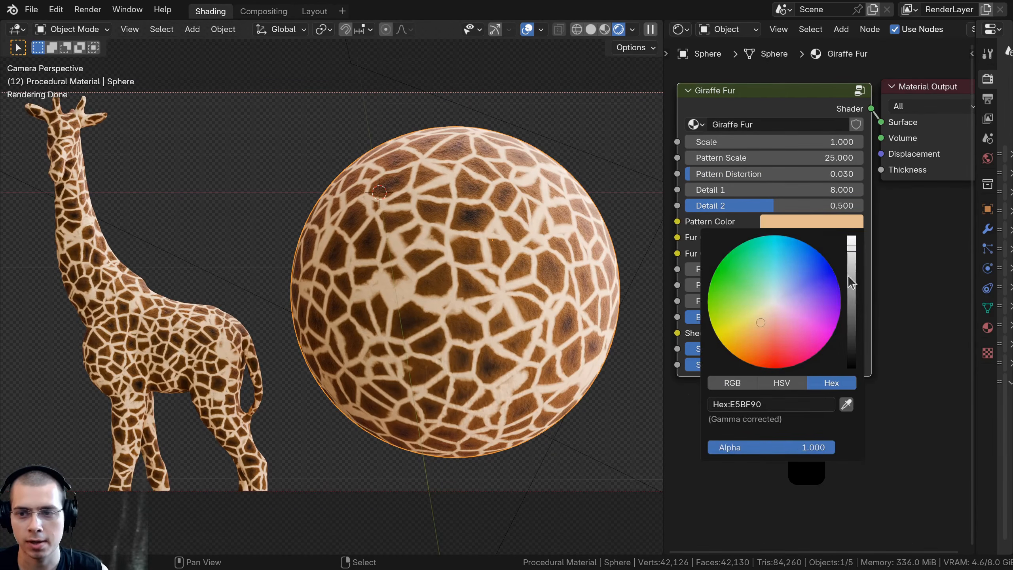
left_click_drag(853, 318, 851, 248)
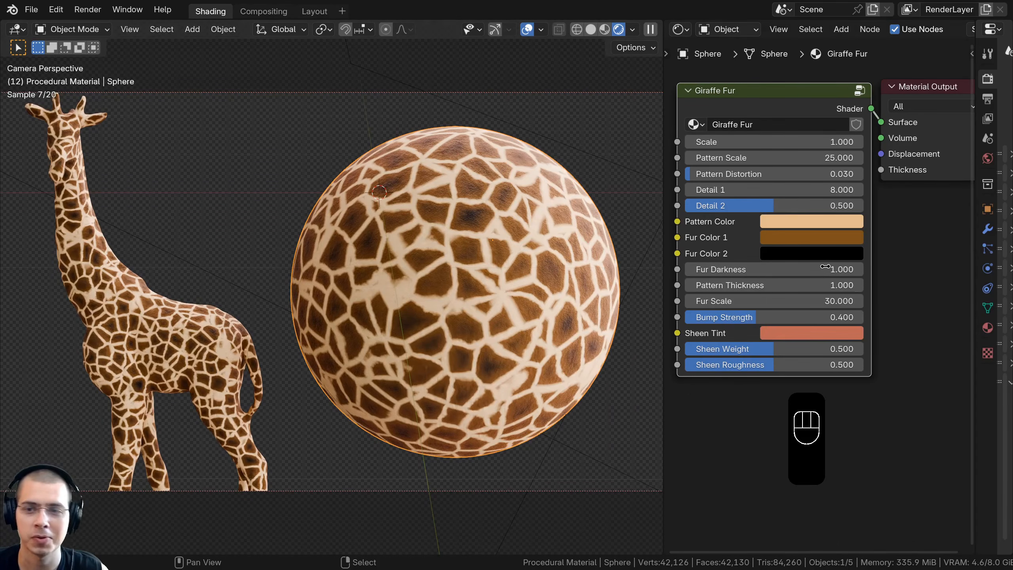
Try out other colors for Fur Color 1 and a brighter Fur Color 2 on the Giraffe Fur node
left_click(786, 235)
left_click_drag(745, 361, 720, 313)
right_click(720, 313)
left_click(770, 256)
mouse_move(851, 149)
left_mouse_down()
mouse_move(852, 37)
mouse_move(851, 154)
left_mouse_up()
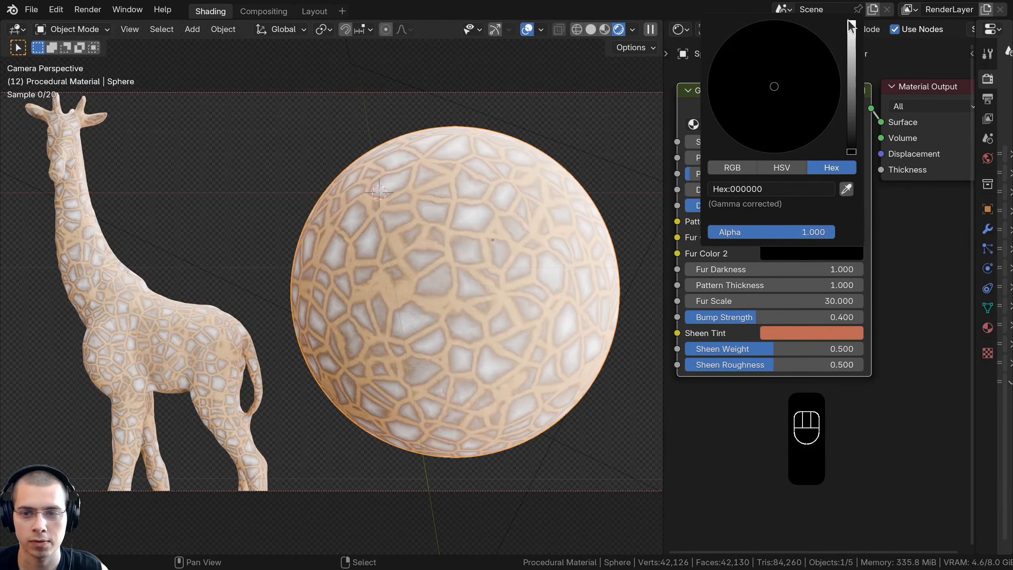
Try out other values for Fur Darkness, Pattern Thickness and Fur Scale, and a Bump Strength of 1.000
left_click_drag(744, 270, 773, 282)
right_click(784, 270)
scroll(819, 297, "up", 3)
right_click(774, 282)
middle_click_drag(742, 289, 766, 286)
left_click_drag(765, 300, 876, 322)
right_click(700, 299)
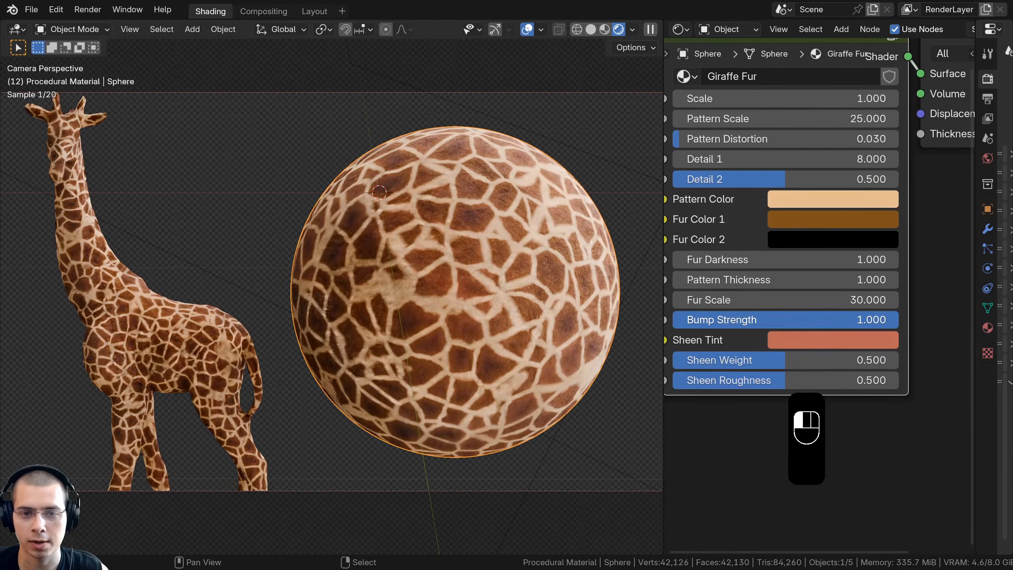
right_click(876, 321)
Try out a green Sheen Tint such as 9BBF92 and other Sheen Weight and Sheen Roughness values
left_click(860, 346)
mouse_move(780, 114)
left_mouse_down()
mouse_move(834, 66)
mouse_move(759, 114)
left_mouse_up()
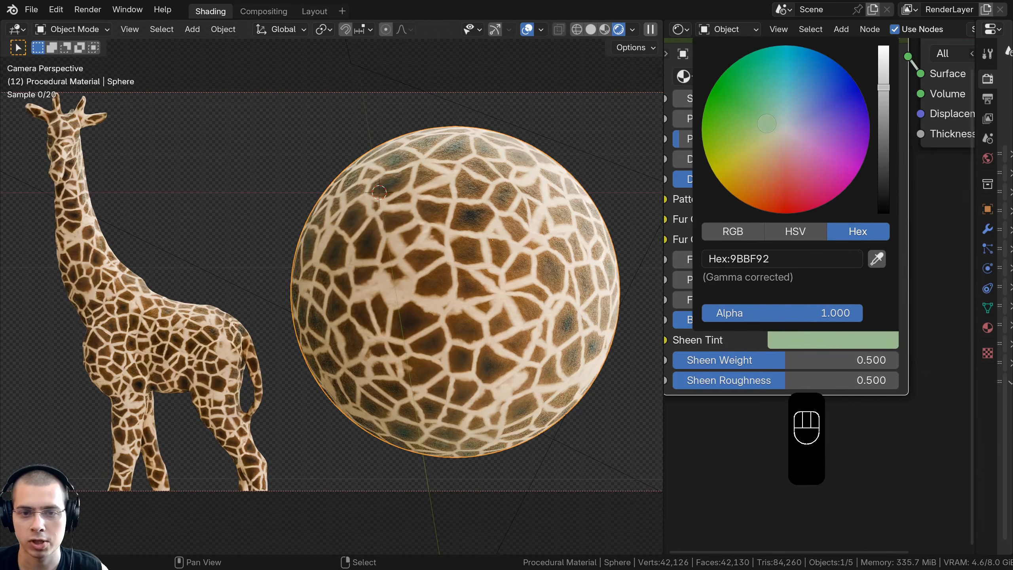
right_click(760, 114)
left_click_drag(893, 361, 781, 361)
right_click(781, 361)
left_click_drag(829, 391, 1012, 373)
right_click(1012, 373)
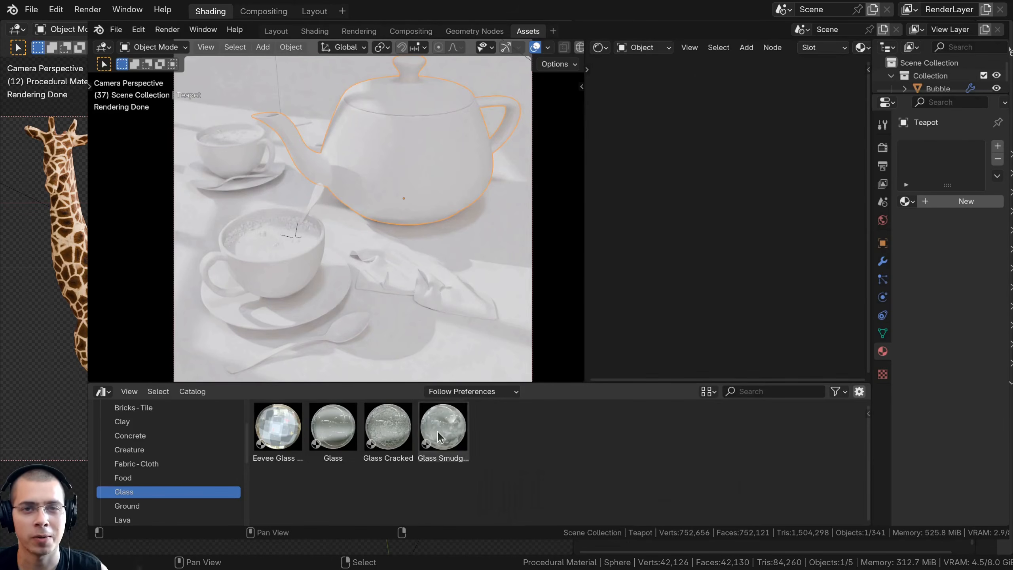
In the teapot scene, apply the Glass material from the asset library to the teapot, cups and saucers
left_click_drag(333, 427, 389, 320)
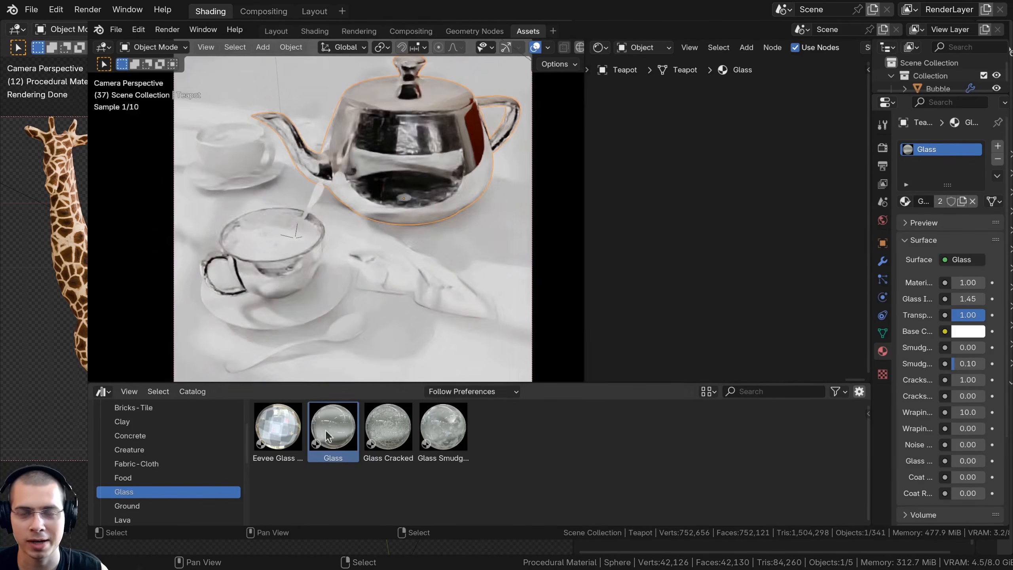
left_click_drag(320, 425, 247, 165)
left_click_drag(247, 165, 245, 156)
left_click_drag(333, 426, 242, 191)
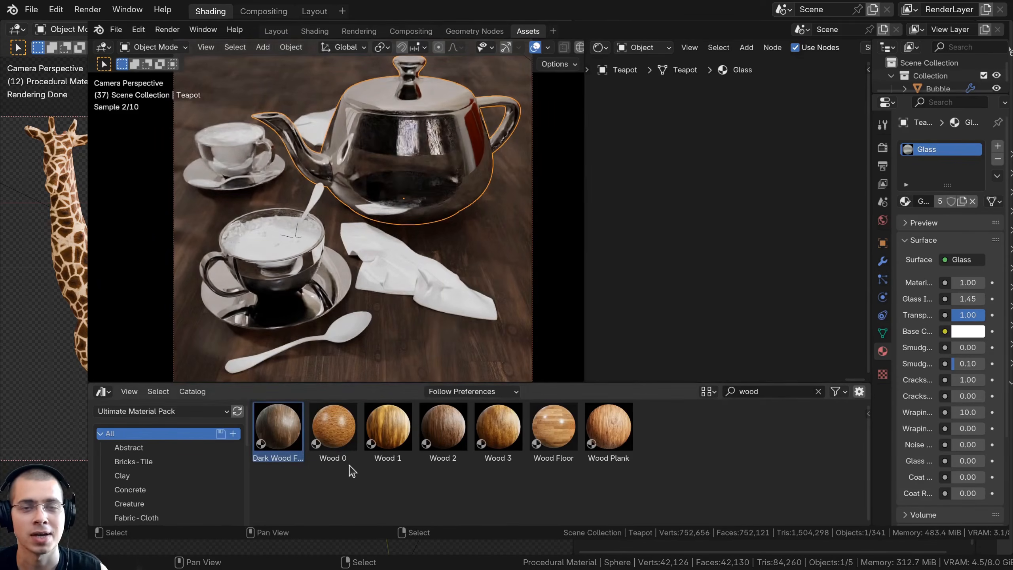
Apply the Wood 0, Wood 1 and Wood 3 materials from the asset library to the table in turn
left_click_drag(333, 426, 507, 252)
left_click_drag(393, 427, 512, 261)
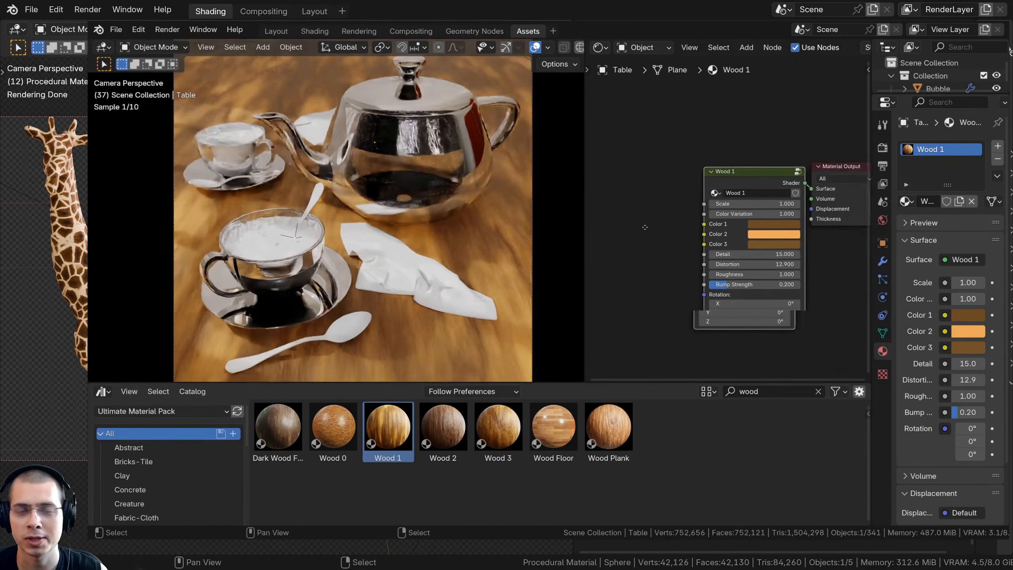
left_click_drag(497, 426, 495, 277)
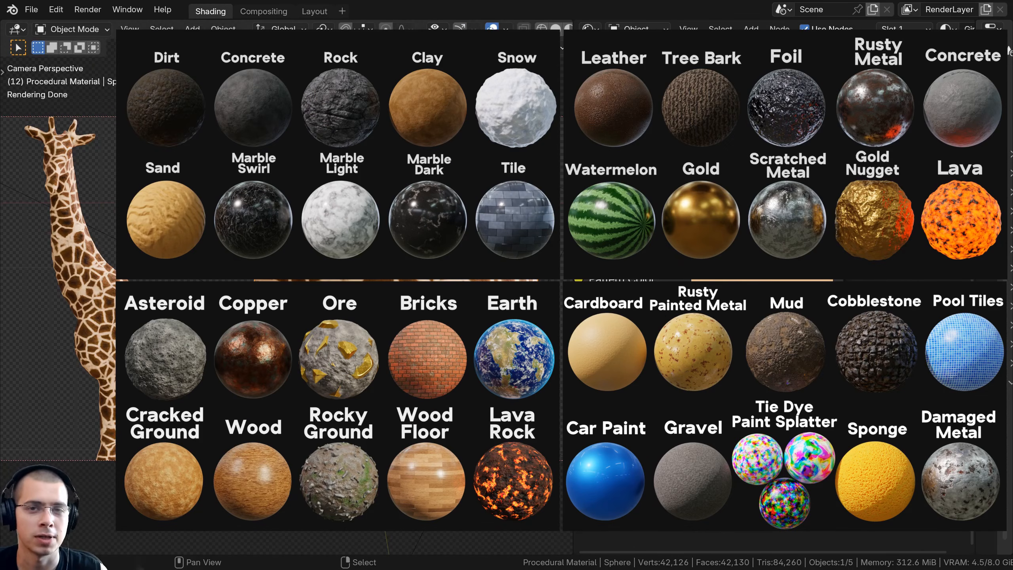